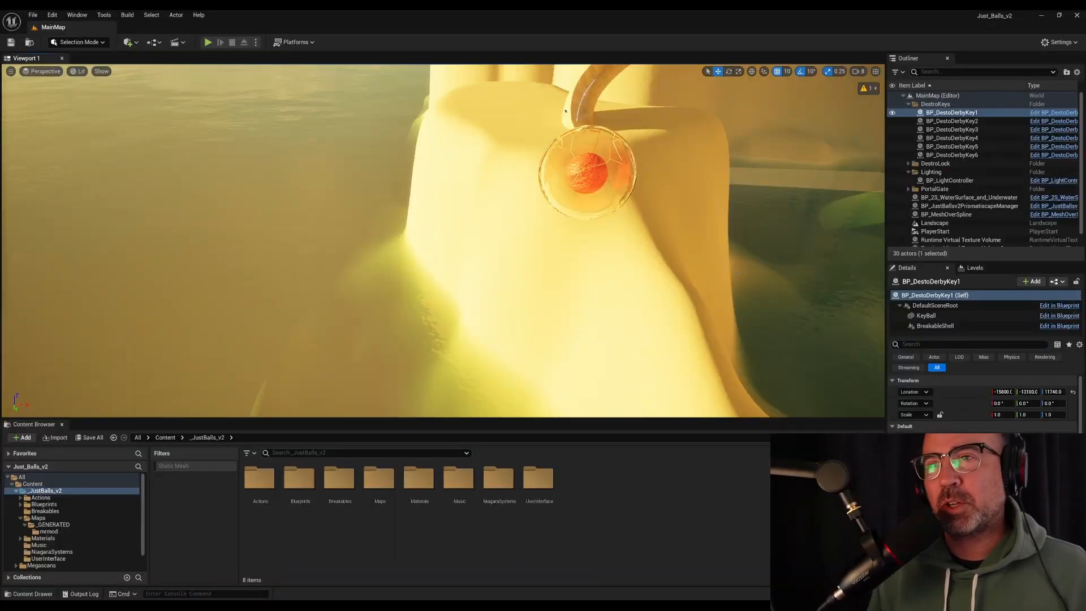
Place the BP_Marble blueprint from the Blueprints/Players folder on the sand near the breakable key ball
right_drag(376, 204, 554, 209)
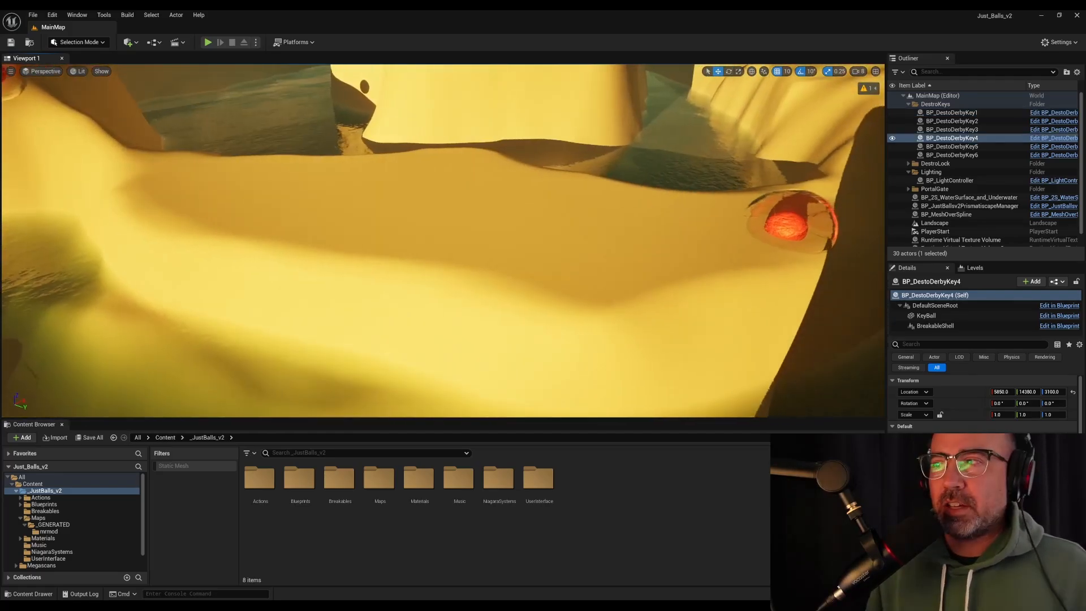
right_drag(444, 240, 463, 254)
click(515, 142)
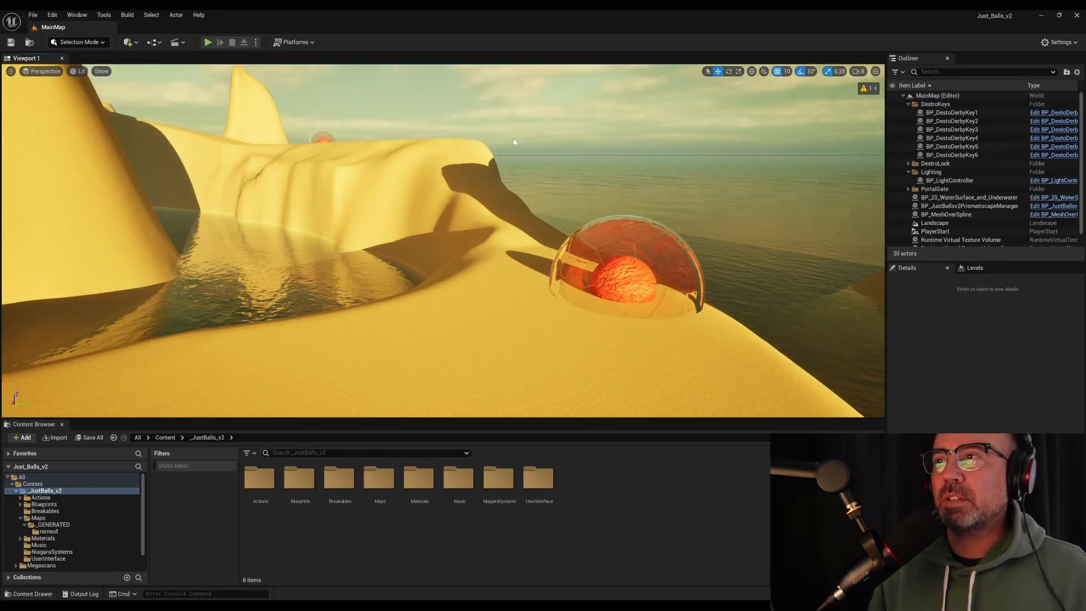
click(46, 504)
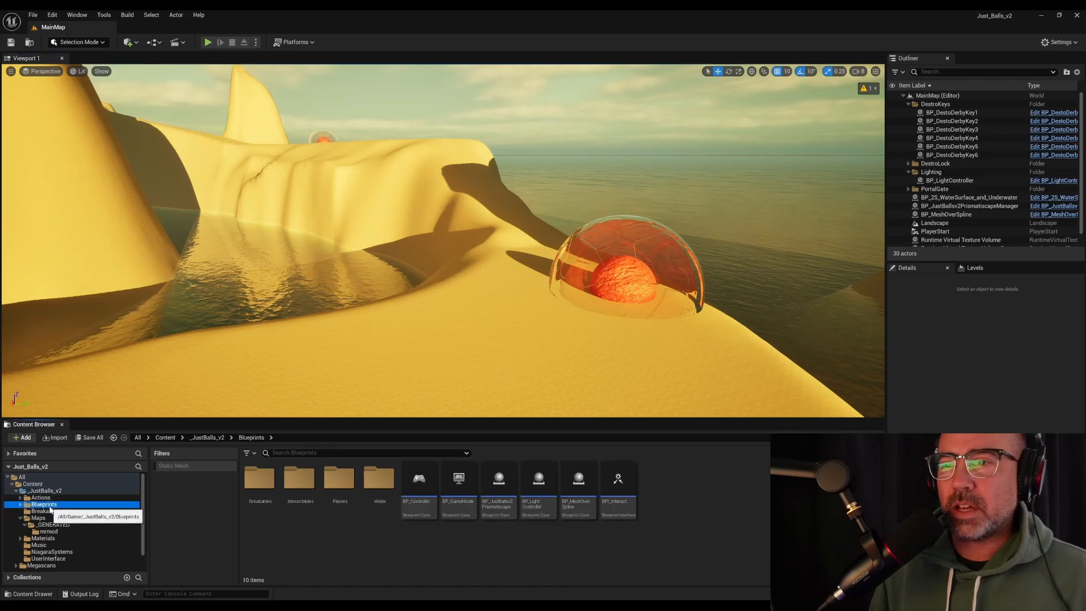
double_click(266, 480)
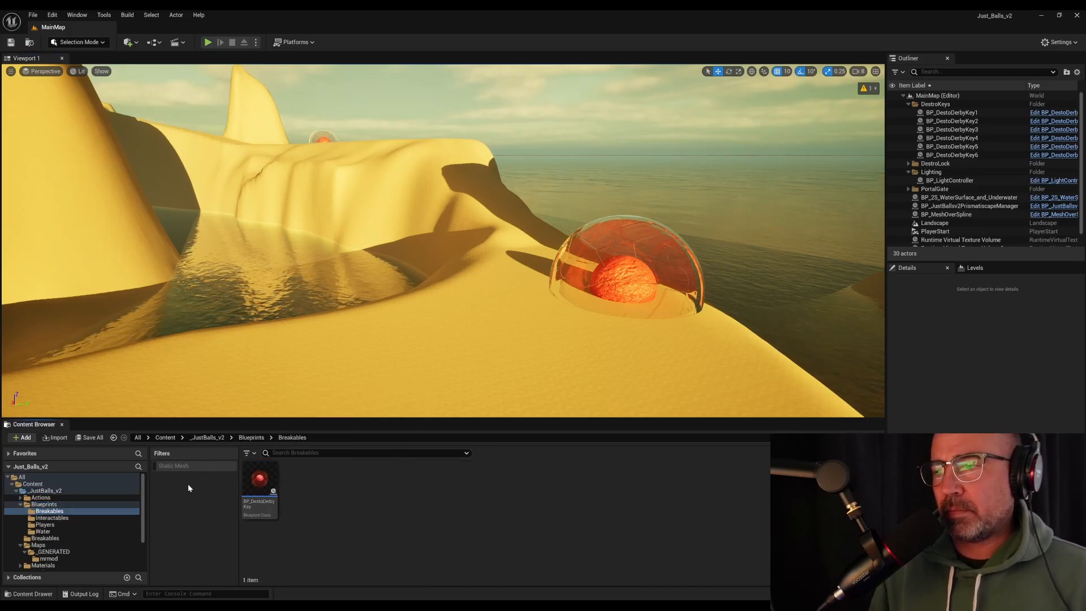
click(44, 504)
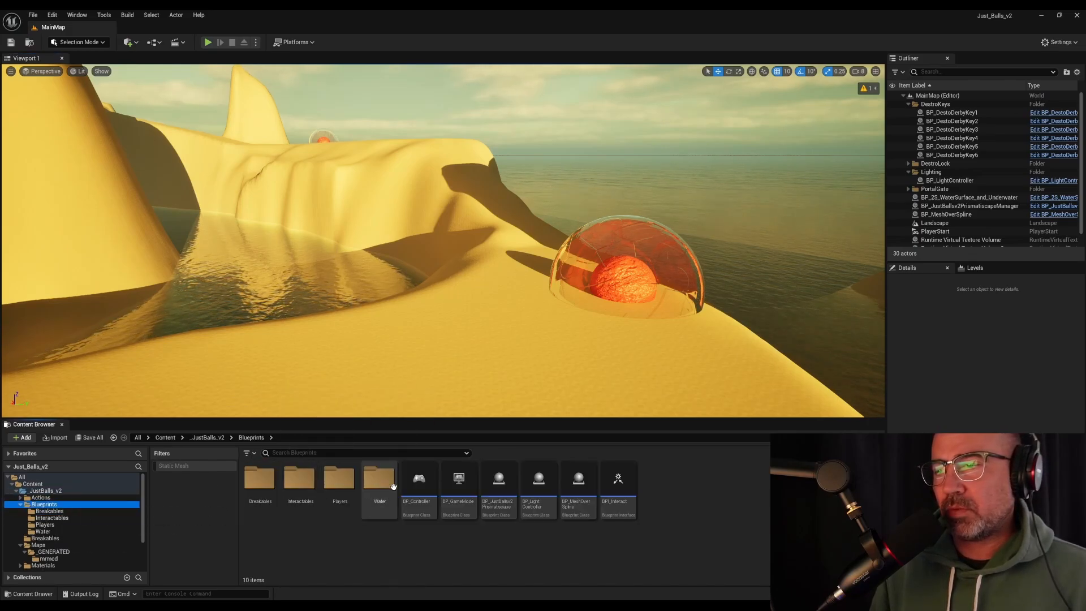
double_click(340, 479)
drag(342, 479, 417, 359)
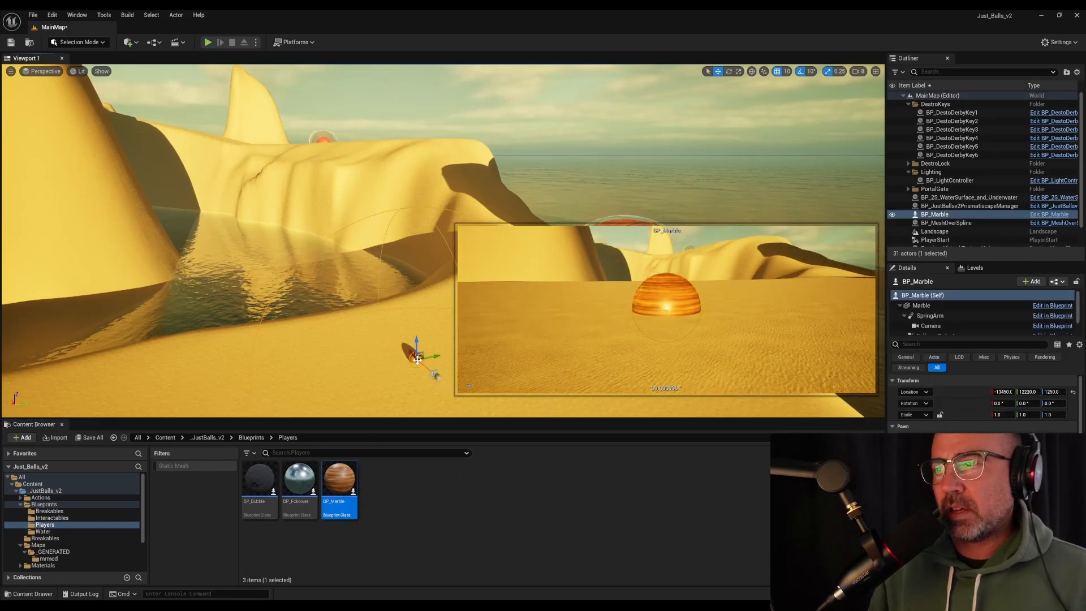
Delete the FollowerDetector component from the BP_Marble blueprint, compile it, and save it together with the MainMap level
double_click(340, 479)
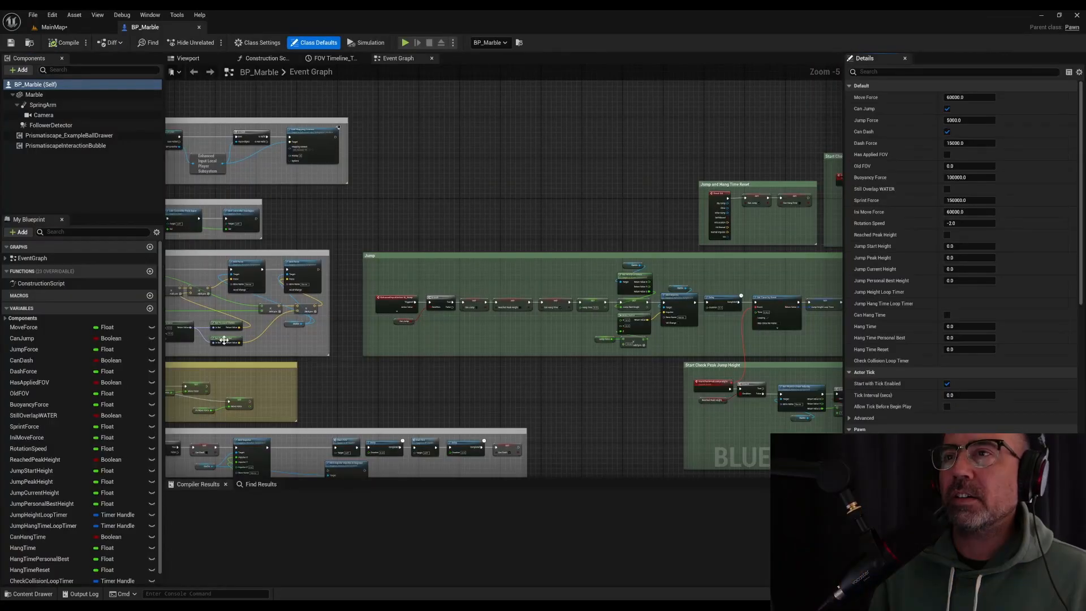
click(74, 125)
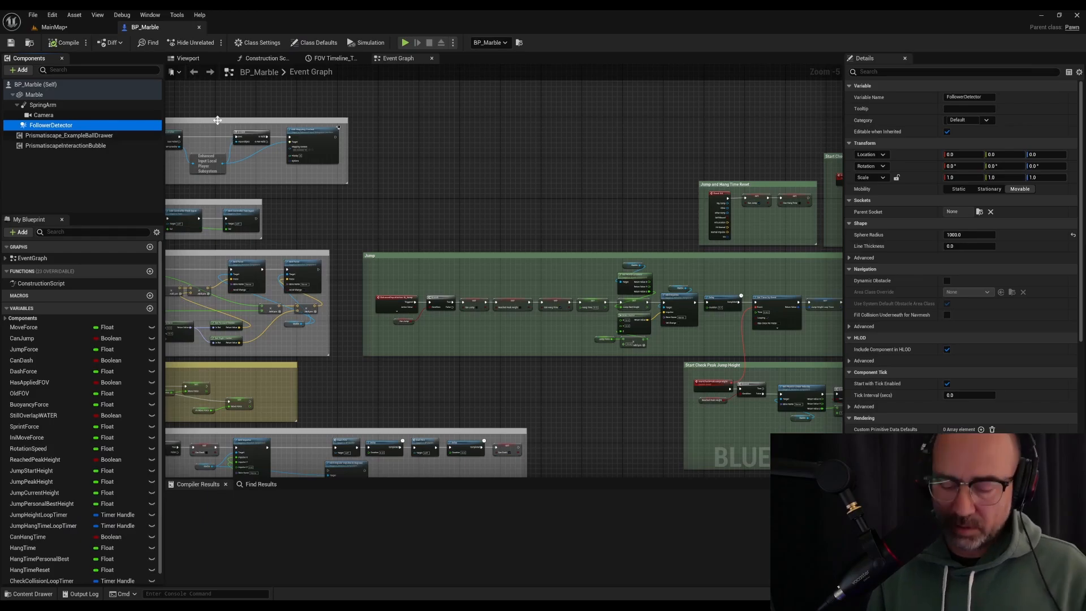
key(Delete)
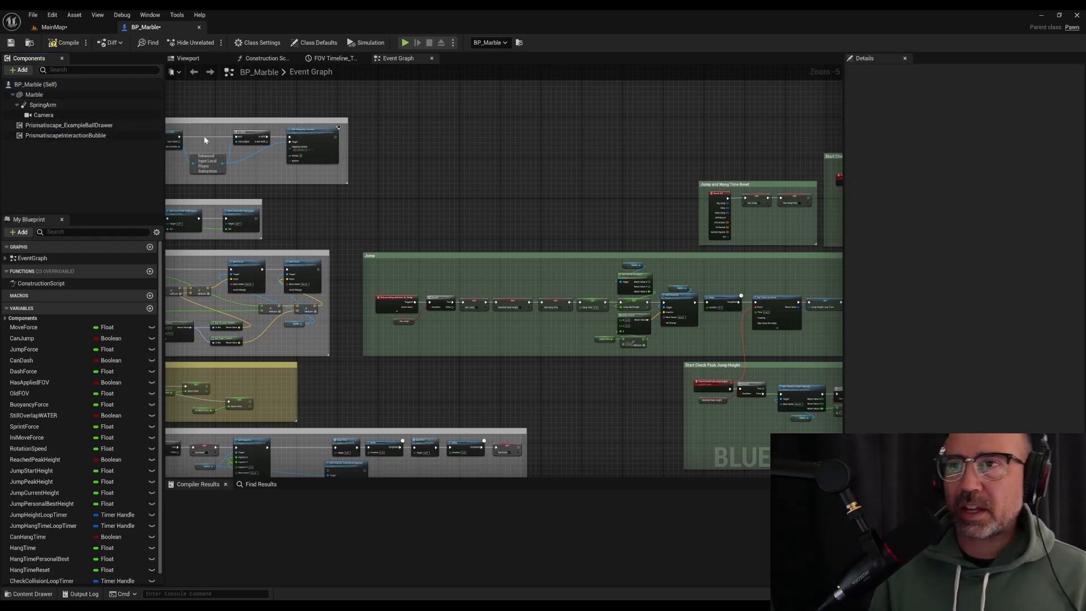
click(65, 42)
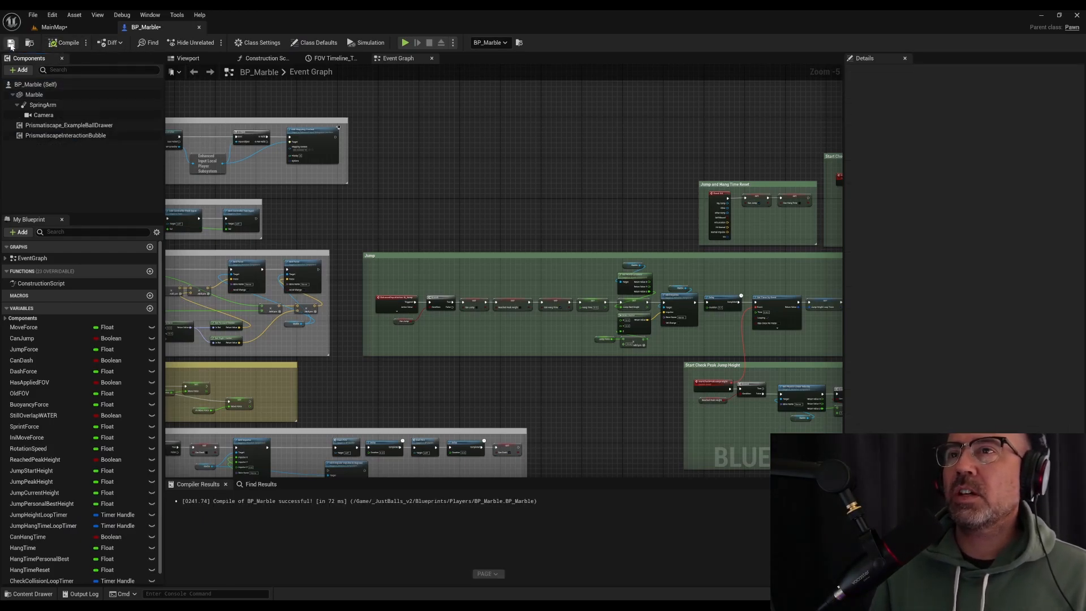
click(10, 43)
click(72, 27)
click(12, 43)
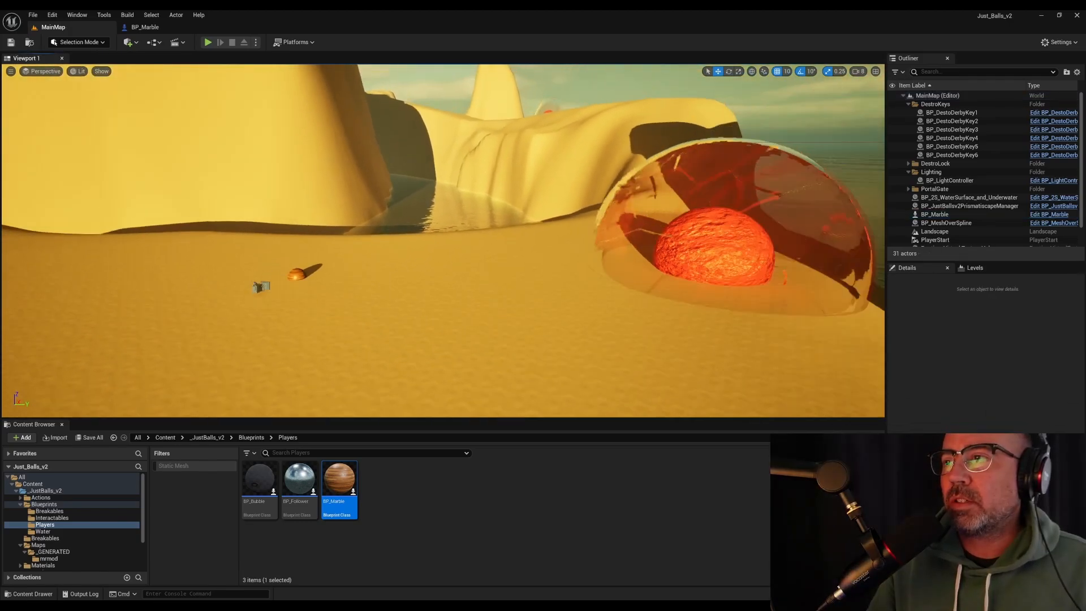
Open the BP_DestoDerbyKey blueprint from the Breakables folder and examine its BreakableShell and KeyBall components in the 3D preview
right_drag(594, 242, 595, 243)
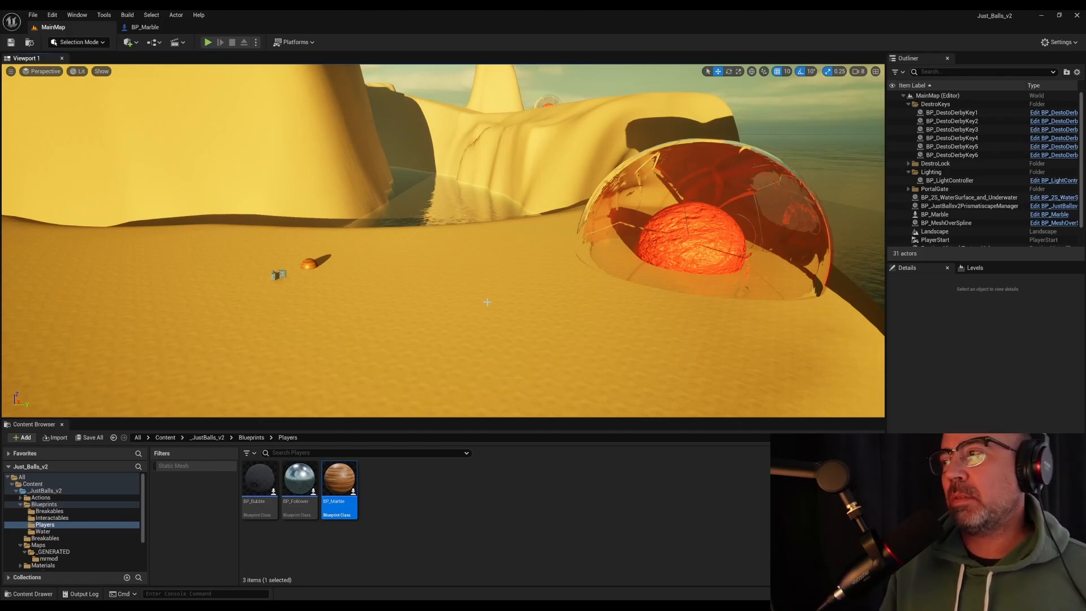
click(703, 165)
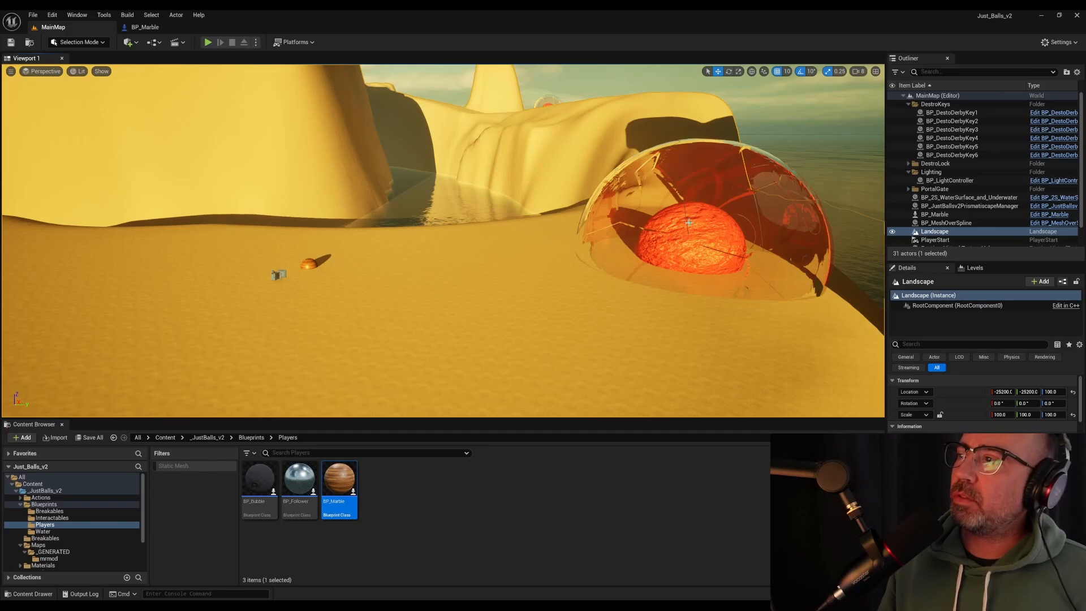
click(670, 256)
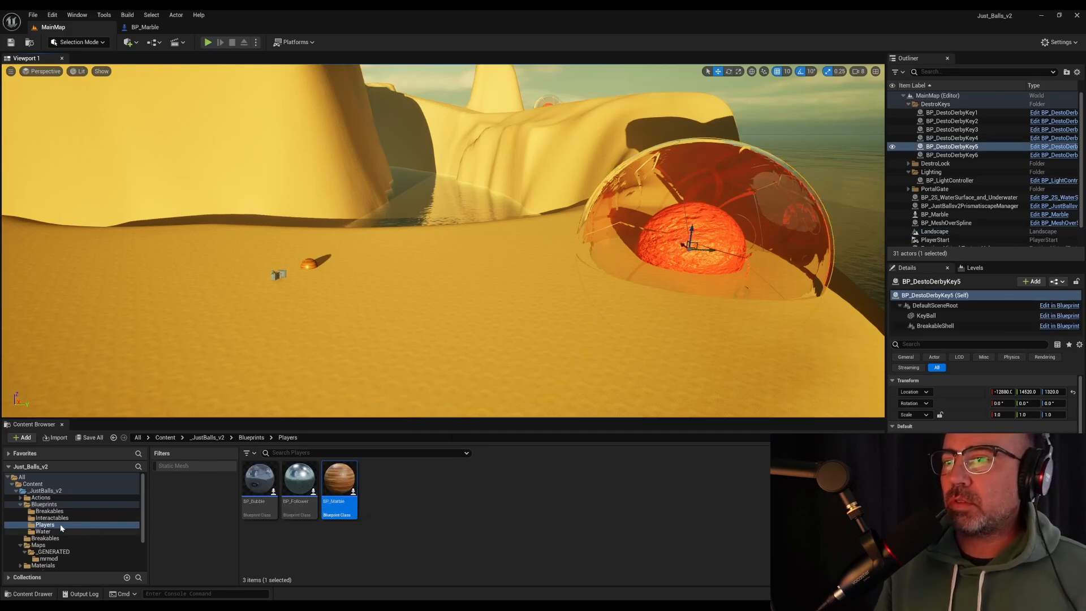
click(52, 519)
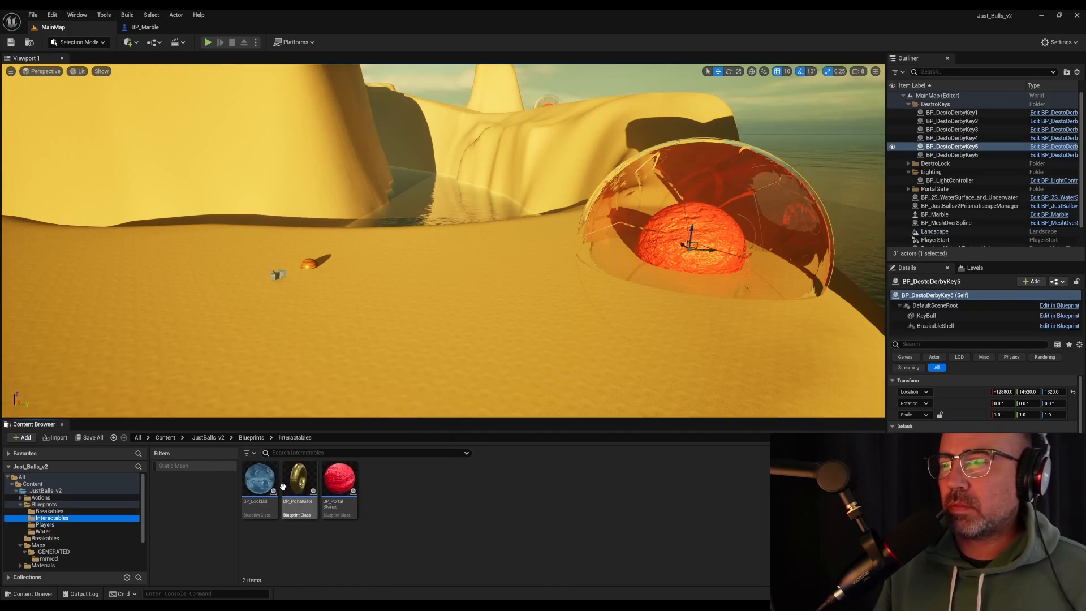
click(79, 510)
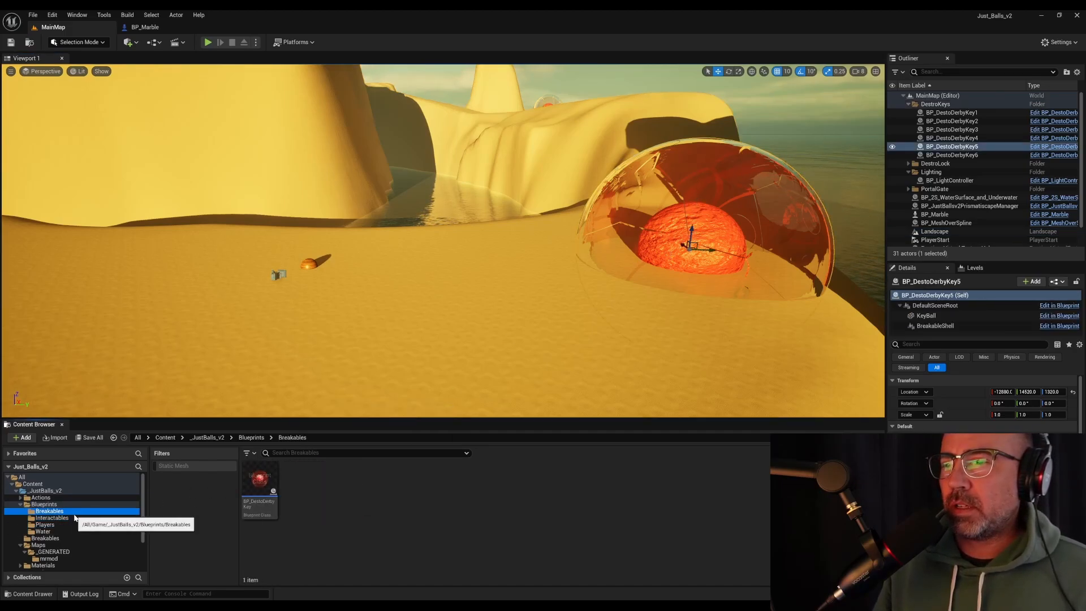
double_click(264, 482)
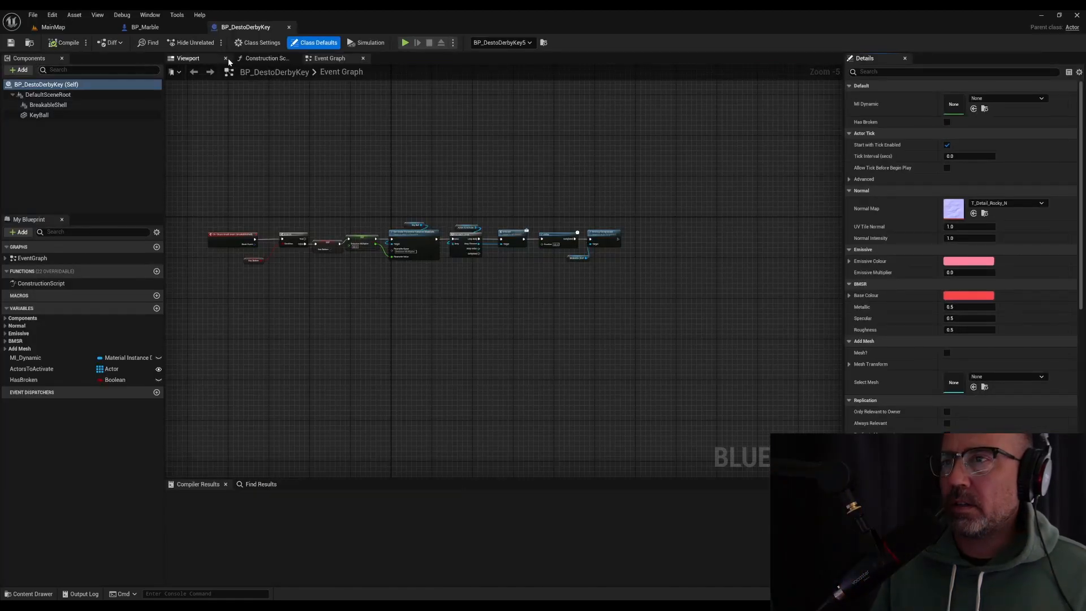
click(202, 60)
click(48, 105)
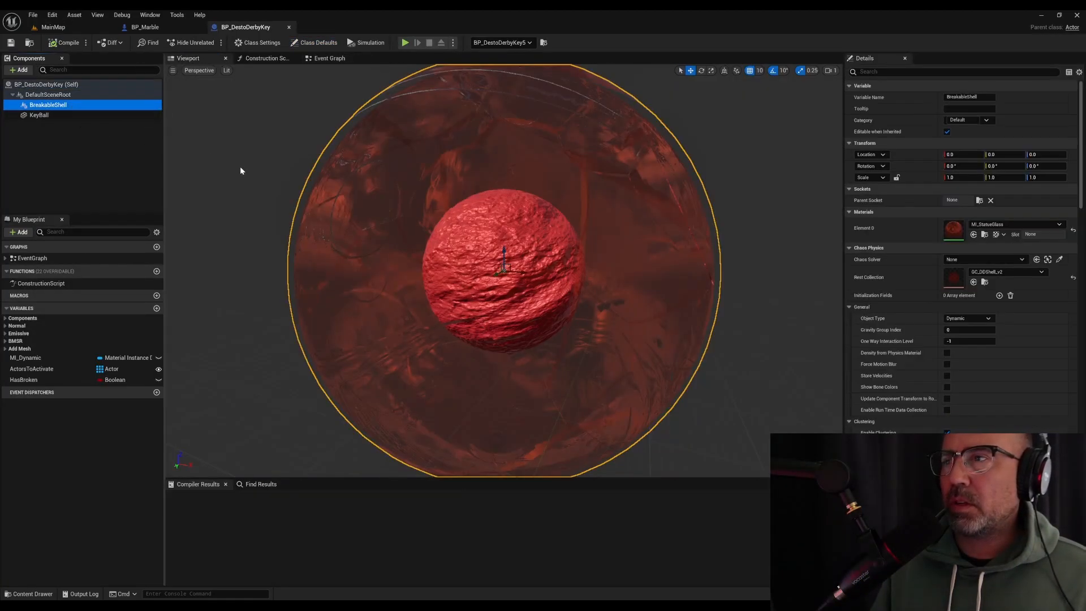
click(52, 115)
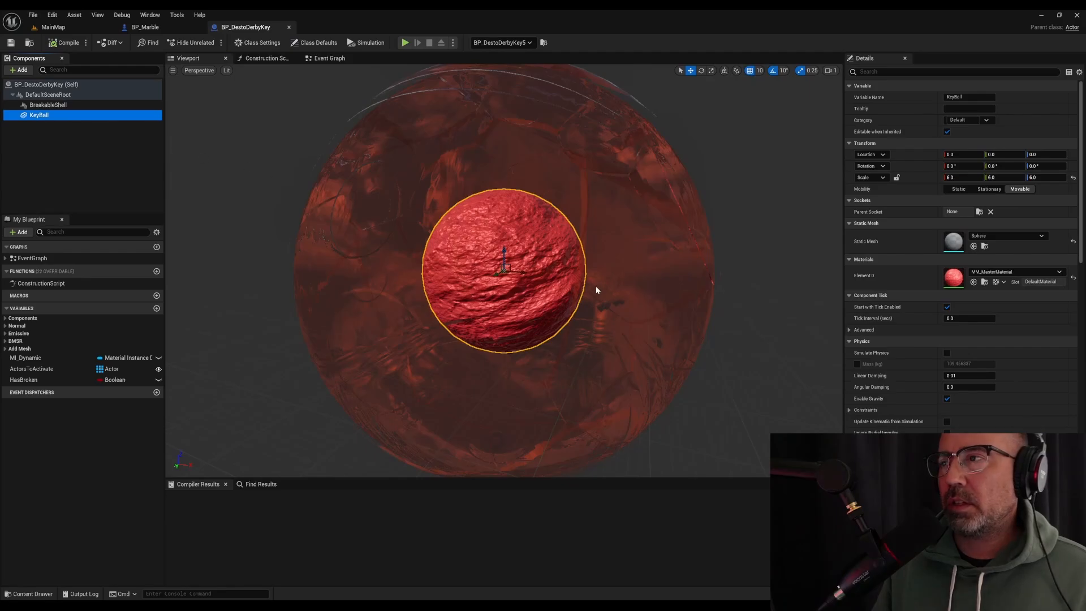
Examine the break event logic in BP_DestoDerbyKey's event graph, and return to the MainMap level
click(325, 61)
right_drag(255, 164, 417, 168)
scroll(432, 177, up, 2)
right_drag(552, 211, 318, 159)
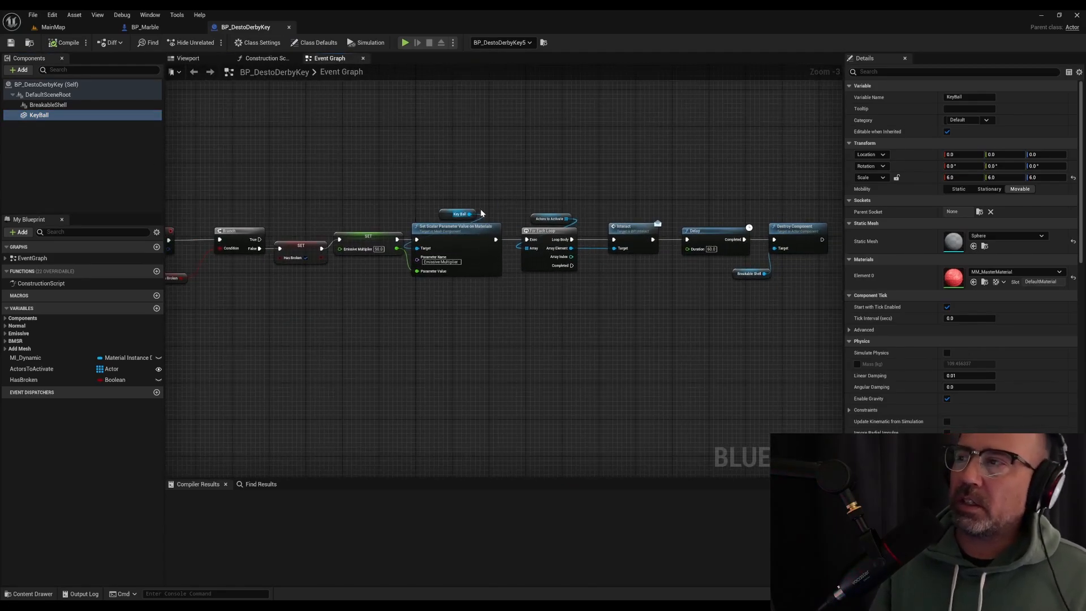
right_drag(627, 124, 541, 180)
right_drag(347, 115, 453, 148)
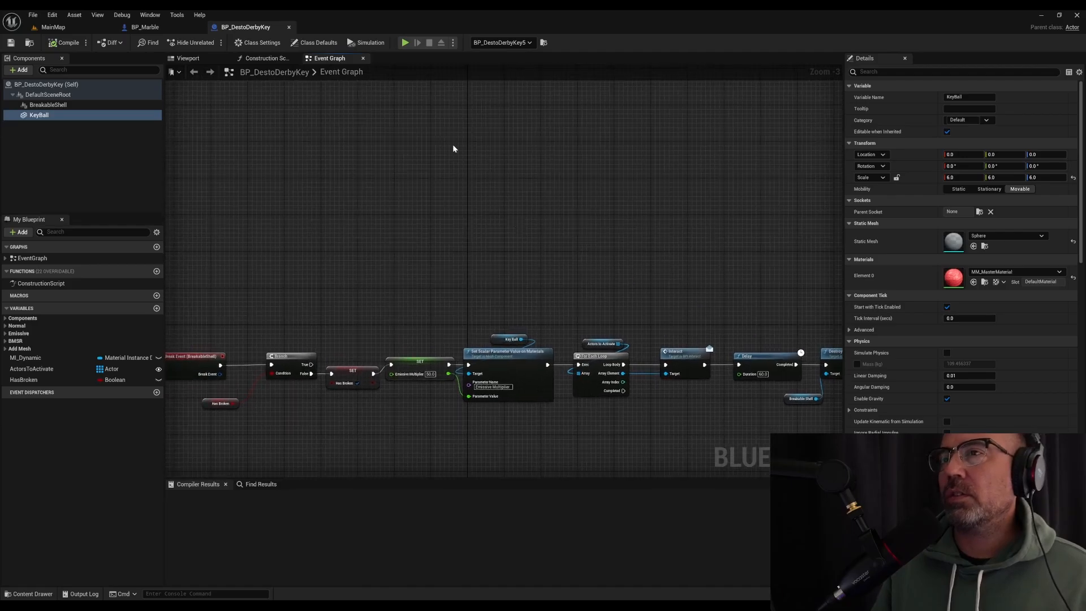
click(188, 58)
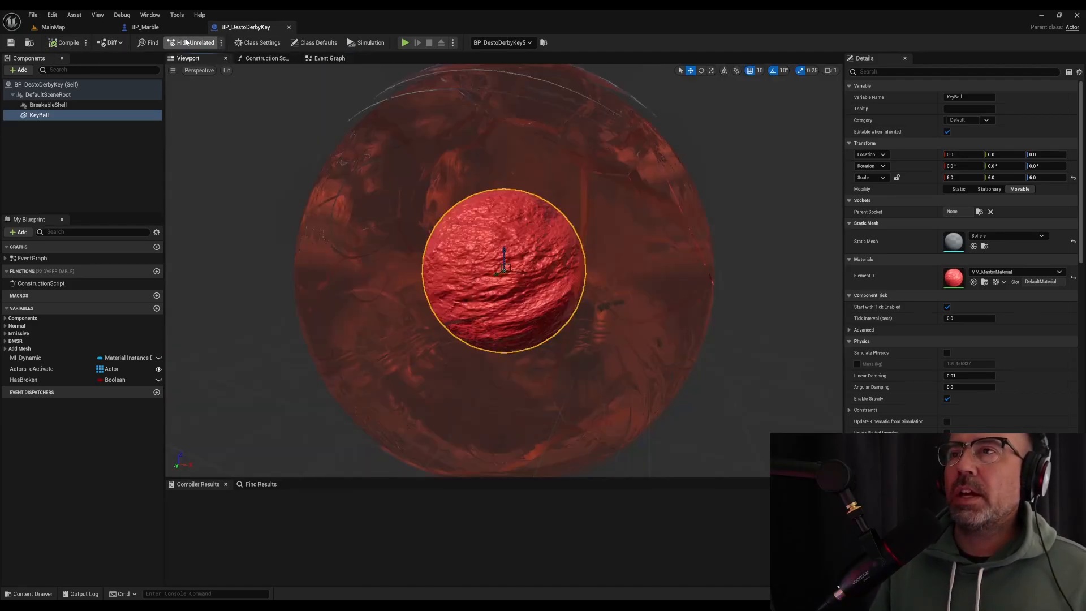
click(145, 28)
click(98, 30)
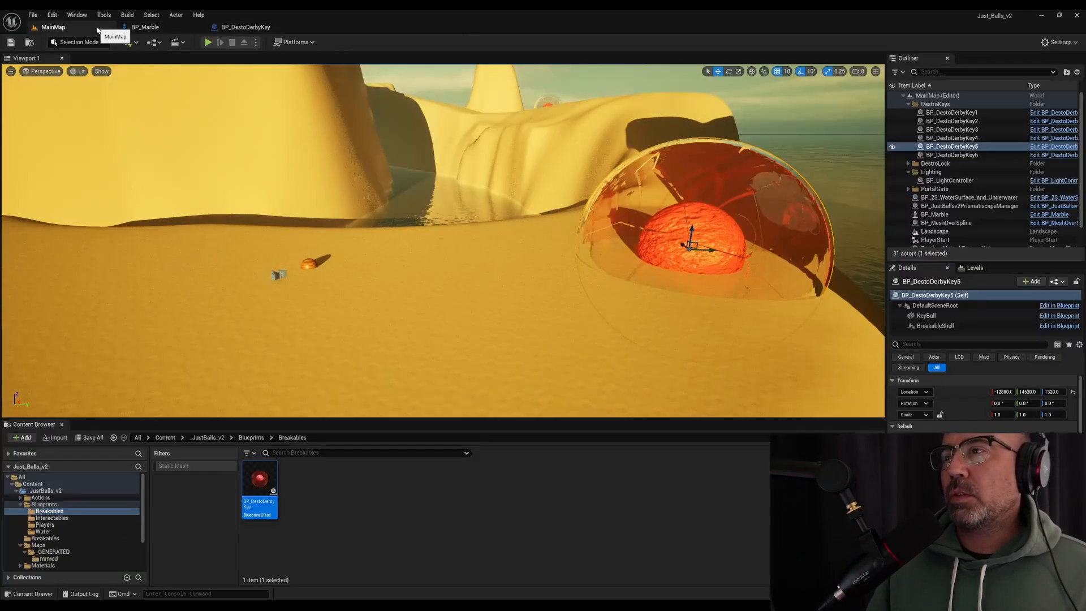
Switch to Modeling mode and create a static mesh sphere with radius 500 and 32 subdivisions on the sand beside the breakable key
right_drag(490, 296, 444, 276)
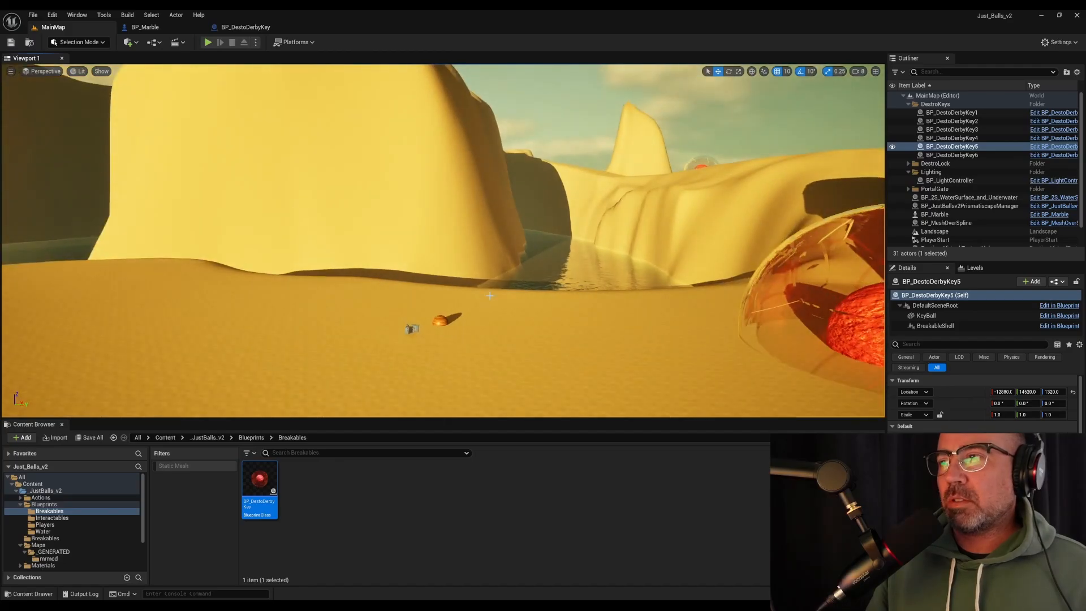
right_drag(556, 334, 601, 378)
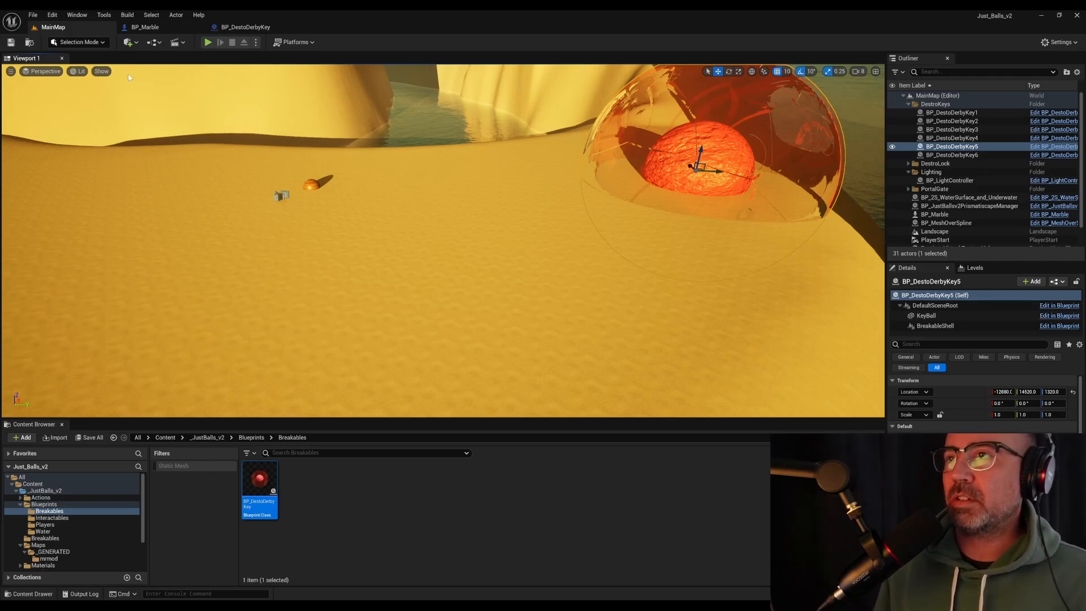
click(69, 46)
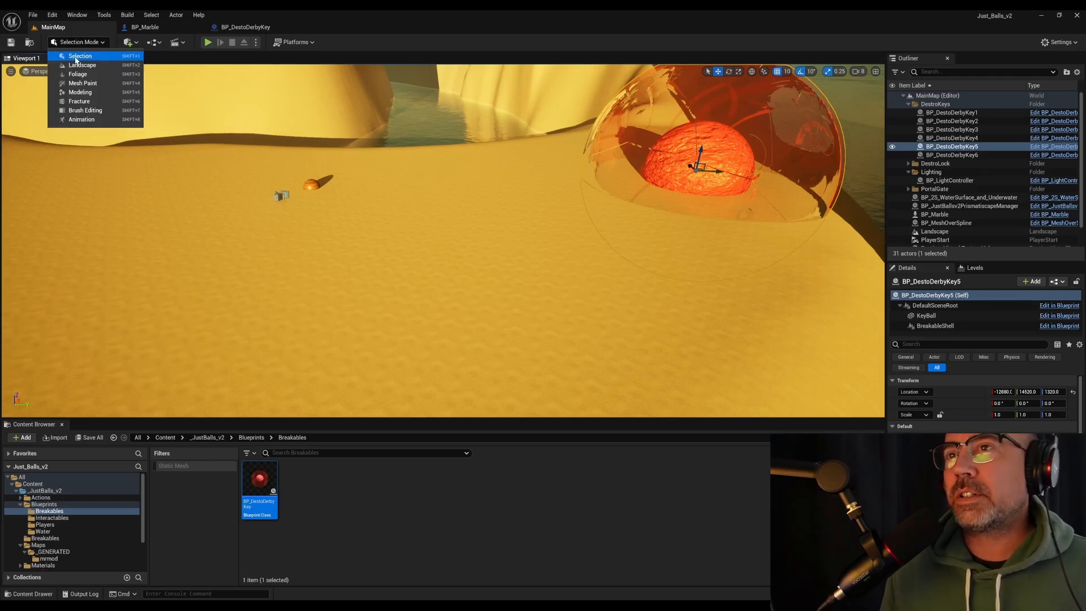
click(88, 96)
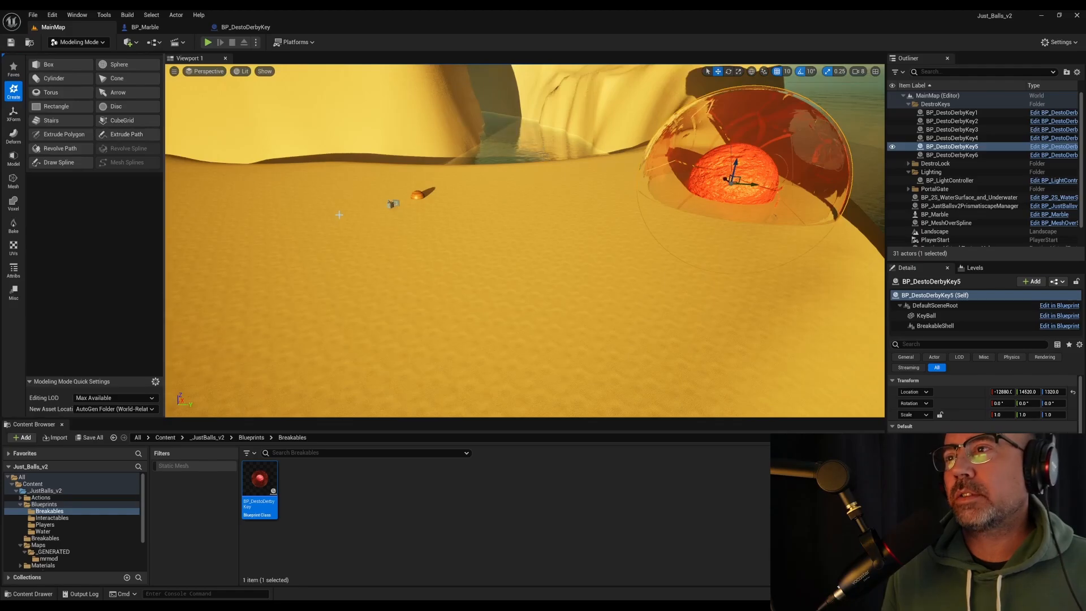
right_drag(248, 170, 249, 153)
click(121, 66)
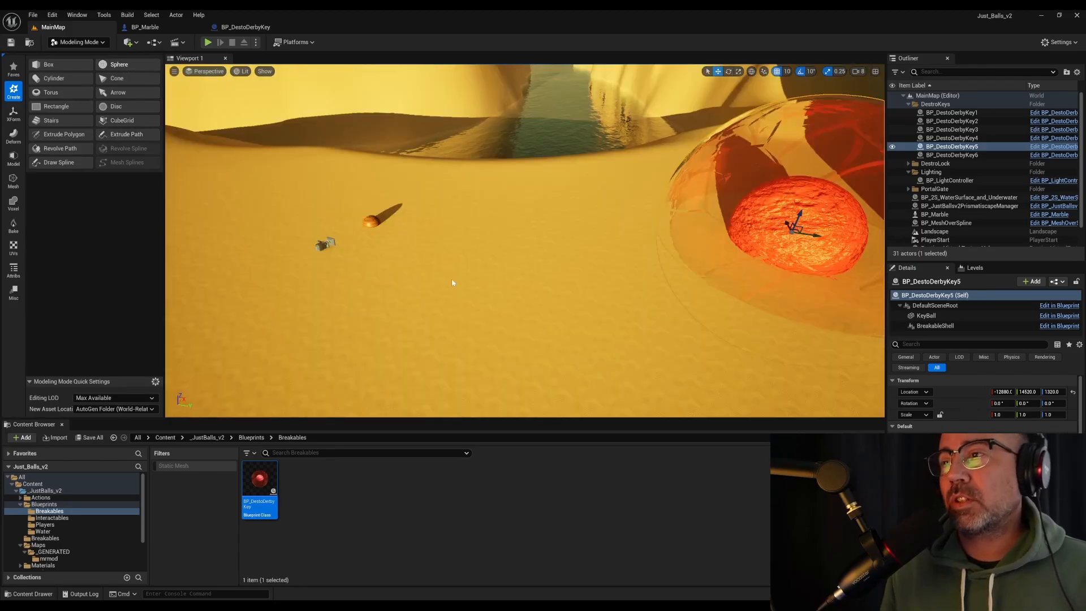
click(124, 68)
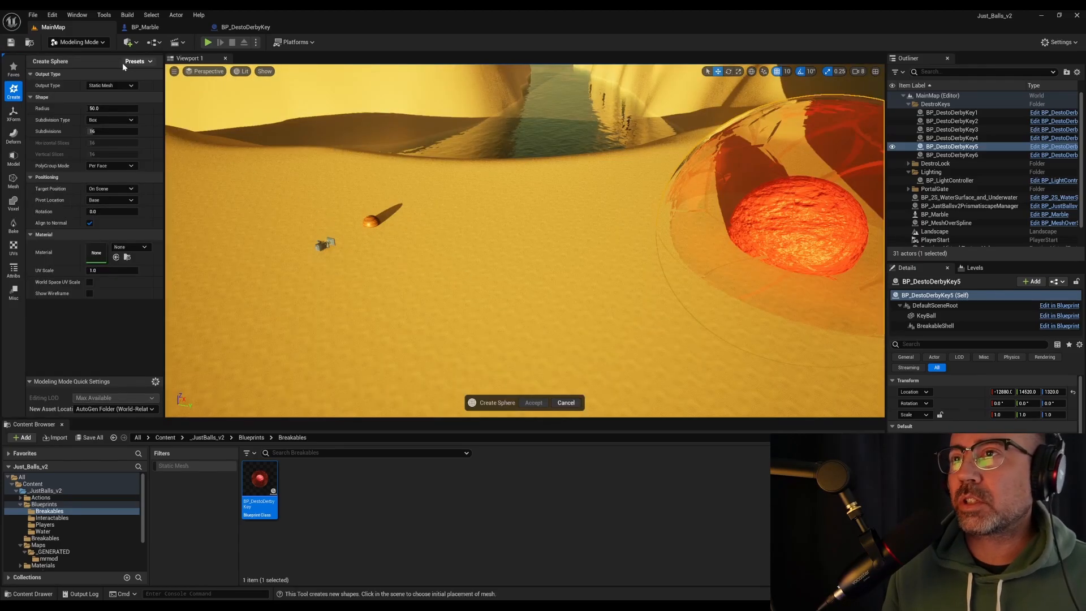
click(99, 108)
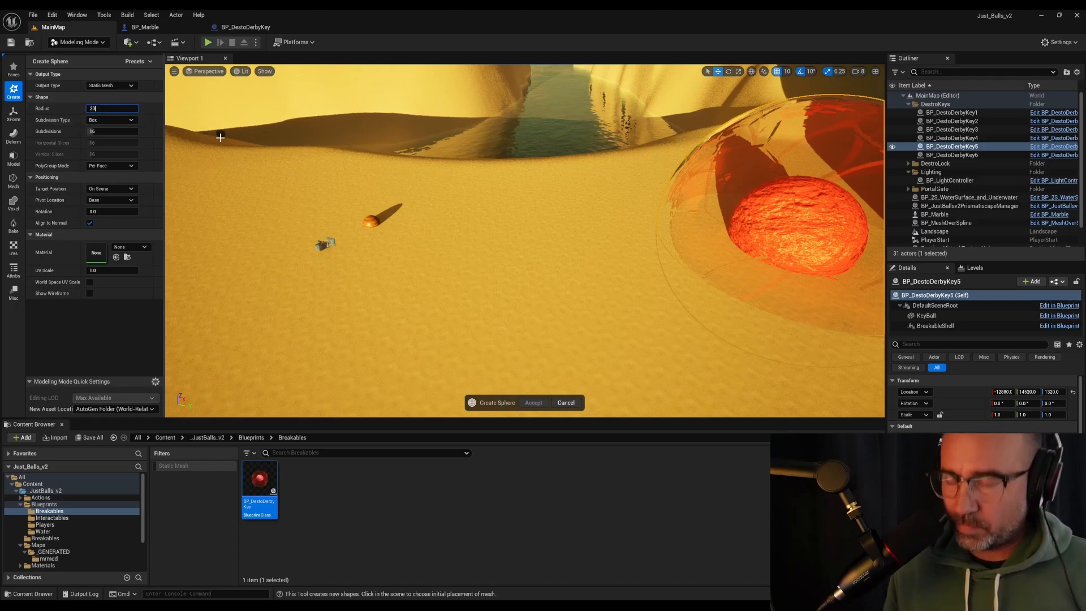
key(Return)
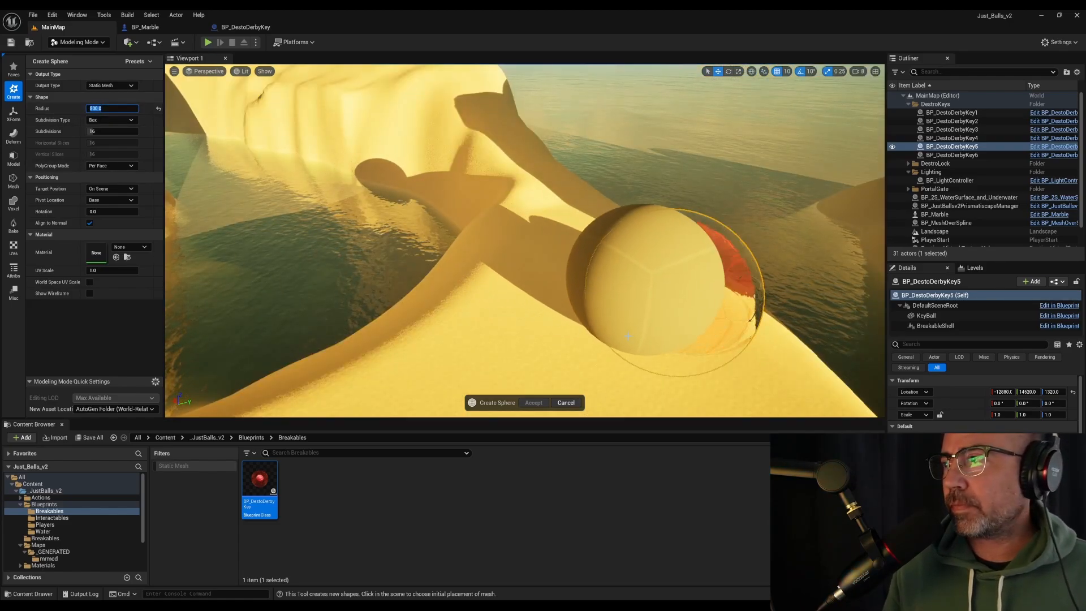
right_drag(655, 341, 704, 338)
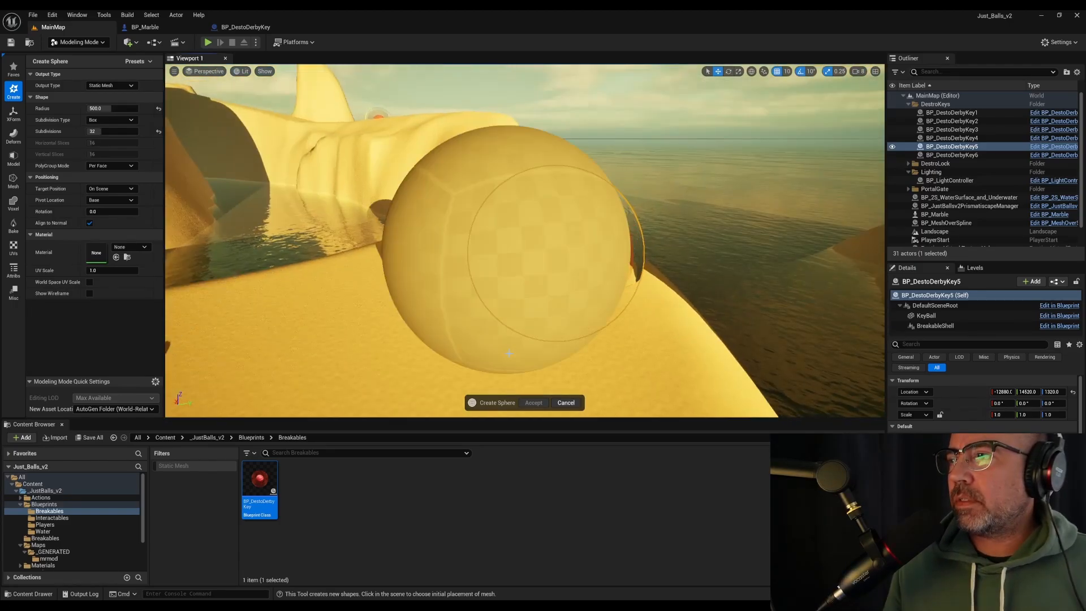
right_drag(424, 350, 379, 325)
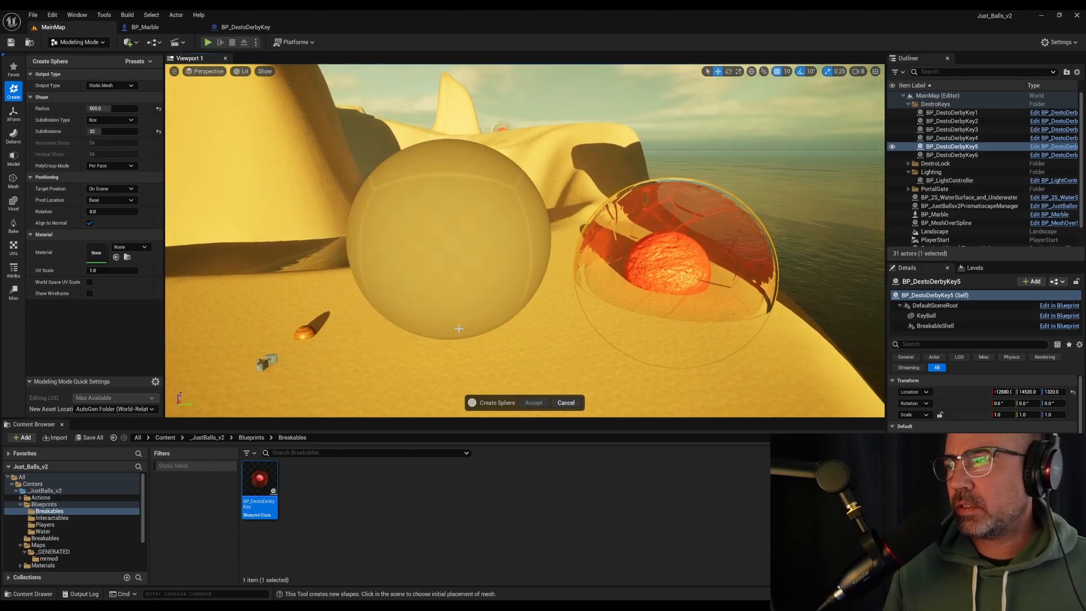
click(458, 328)
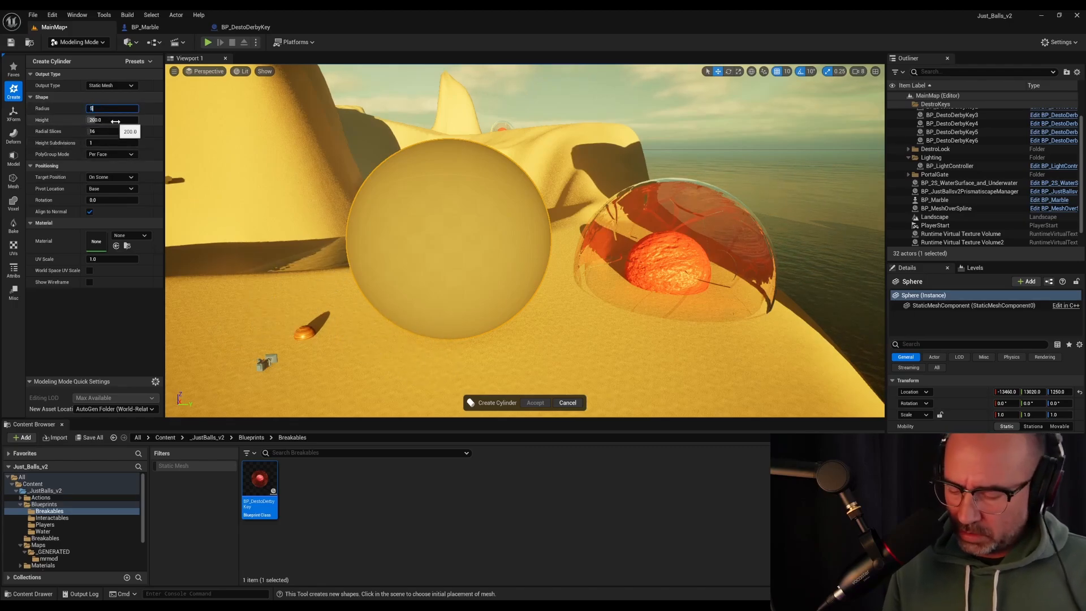
Configure a cylinder with radius 600, height 1000 and 32 radial slices, and place it in the scene near the sphere
key(Return)
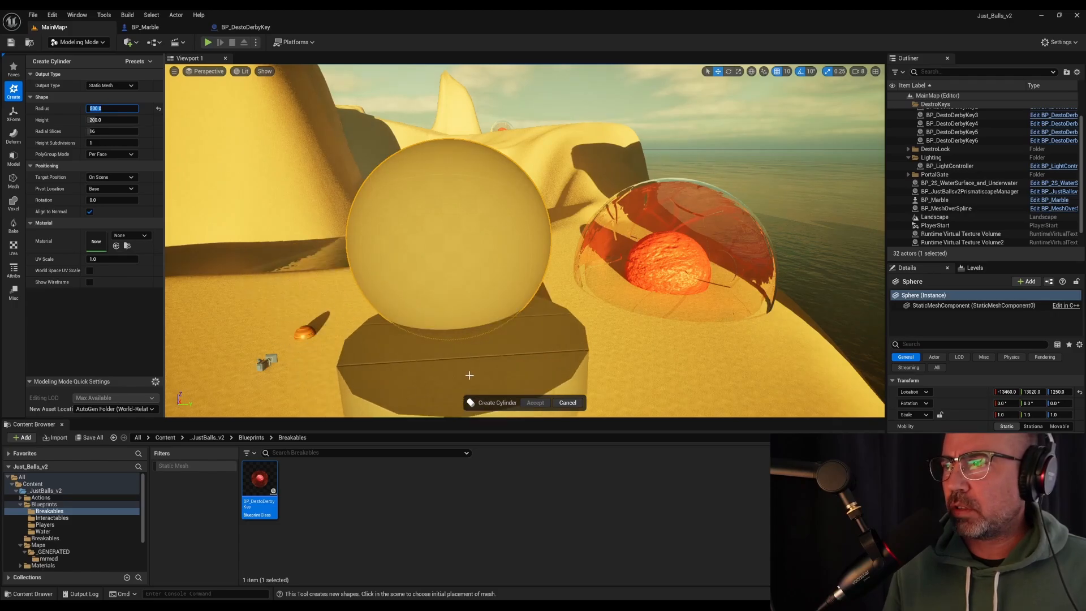
right_drag(441, 324, 493, 376)
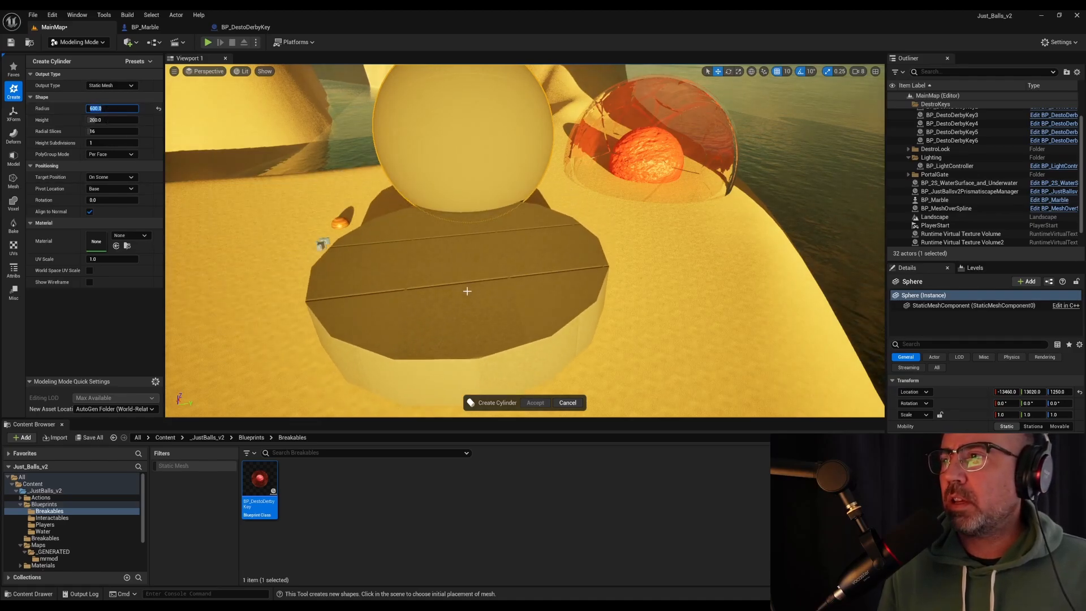
right_drag(325, 346, 306, 312)
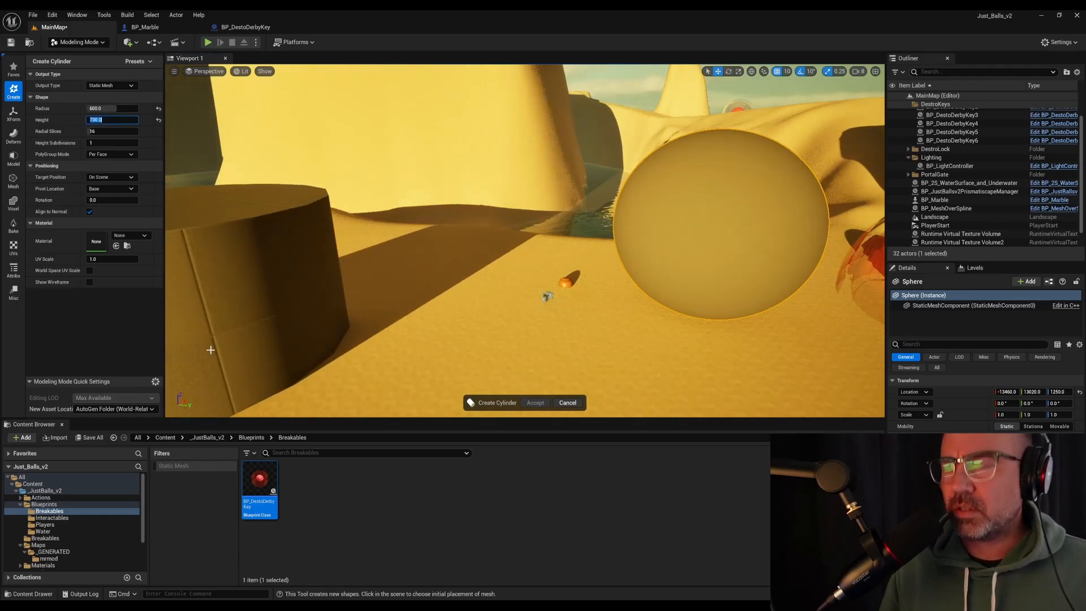
key(Return)
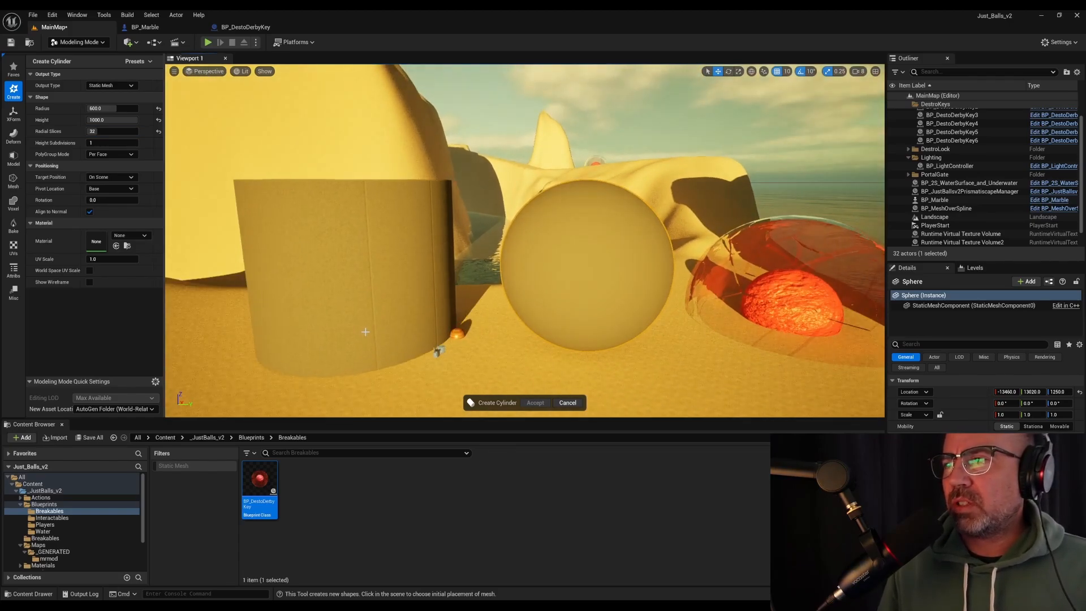
click(364, 332)
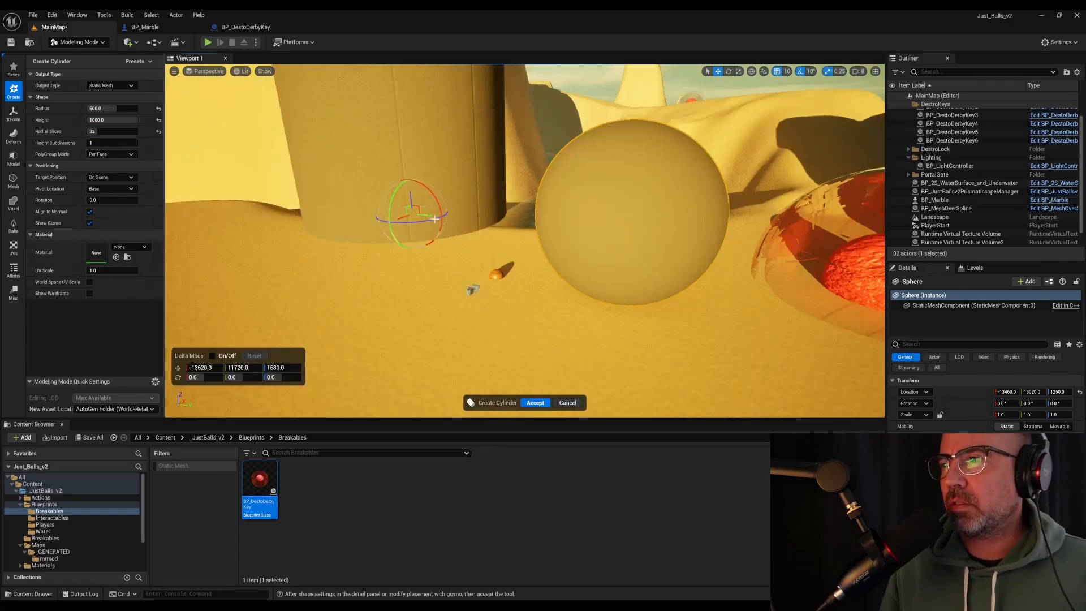
Move the cylinder horizontally so it is centred over the sphere at X -13490, Y 13000
drag(427, 222, 452, 243)
key(d)
key(a)
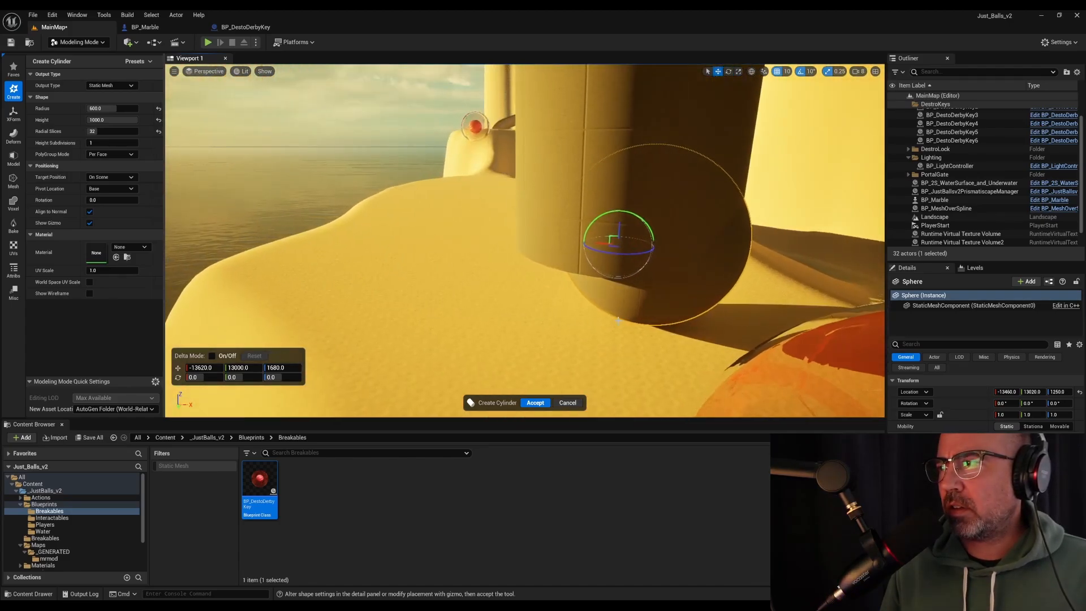
drag(599, 243, 622, 244)
key(d)
right_drag(621, 244, 418, 240)
mouse_move(589, 298)
right_down()
mouse_move(492, 298)
mouse_move(589, 298)
right_up()
right_drag(610, 239, 577, 238)
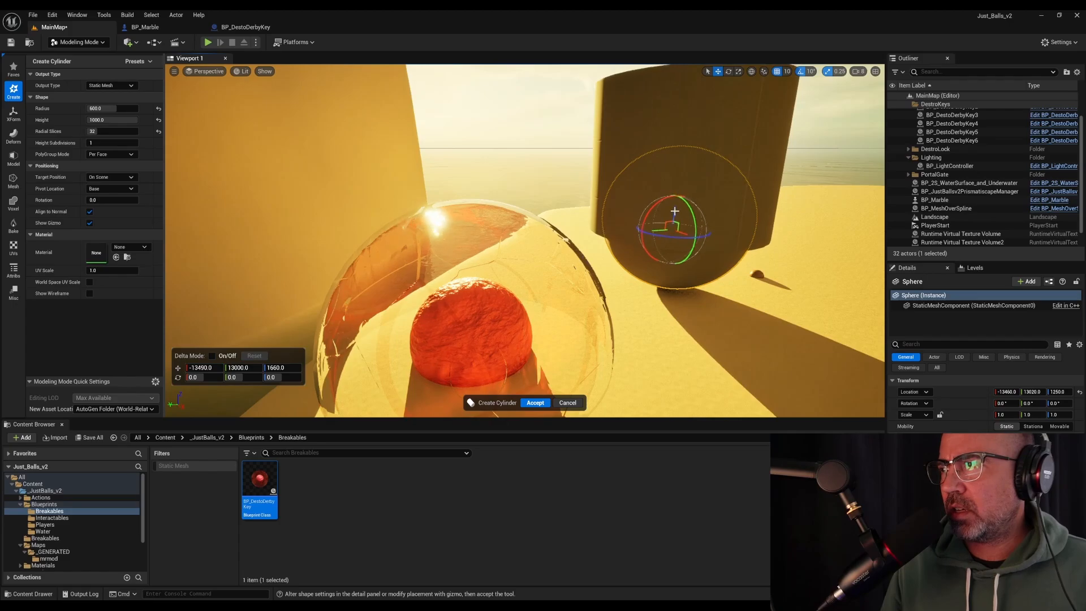
Lower the cylinder to Z 1490 so only the sphere's lower cap sticks out, and accept the new mesh
drag(675, 211, 672, 228)
right_drag(671, 232, 720, 233)
click(859, 72)
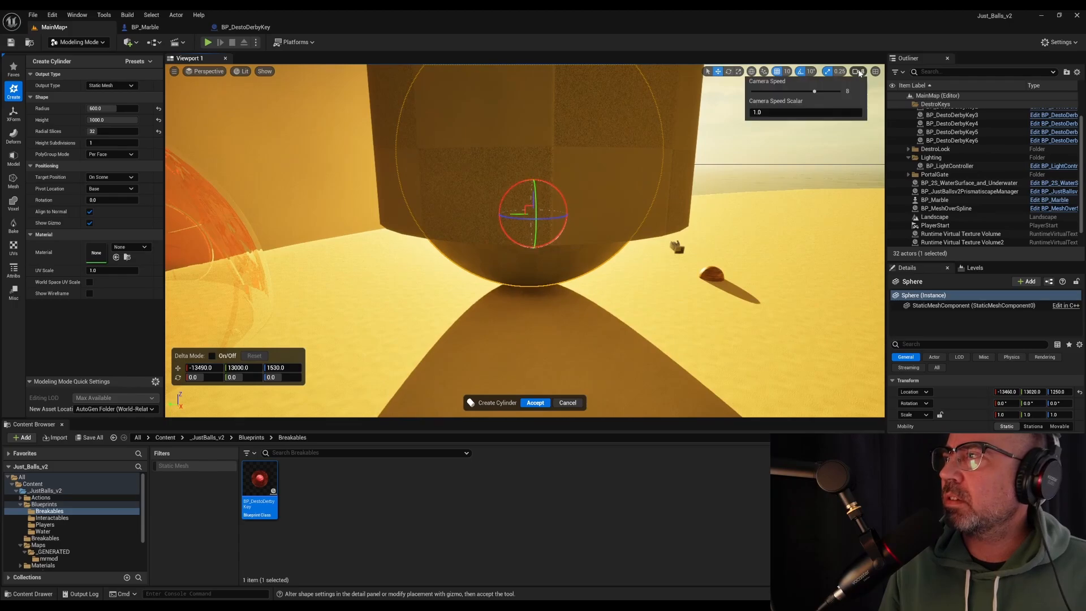
click(824, 154)
mouse_move(823, 155)
right_down()
mouse_move(860, 158)
mouse_move(846, 180)
mouse_move(866, 161)
mouse_move(814, 148)
mouse_move(843, 147)
right_up()
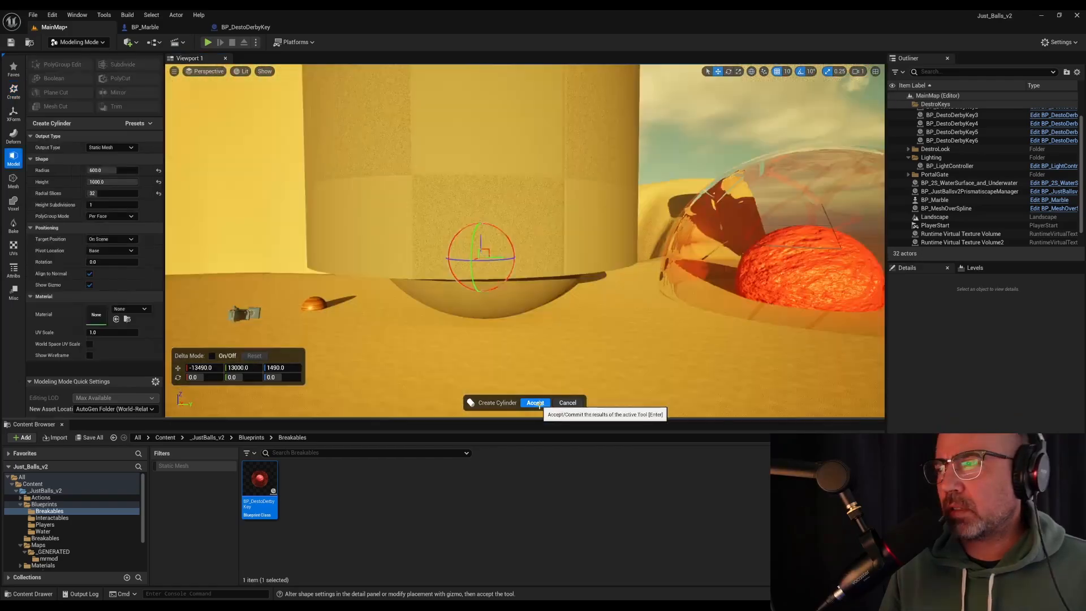
click(535, 403)
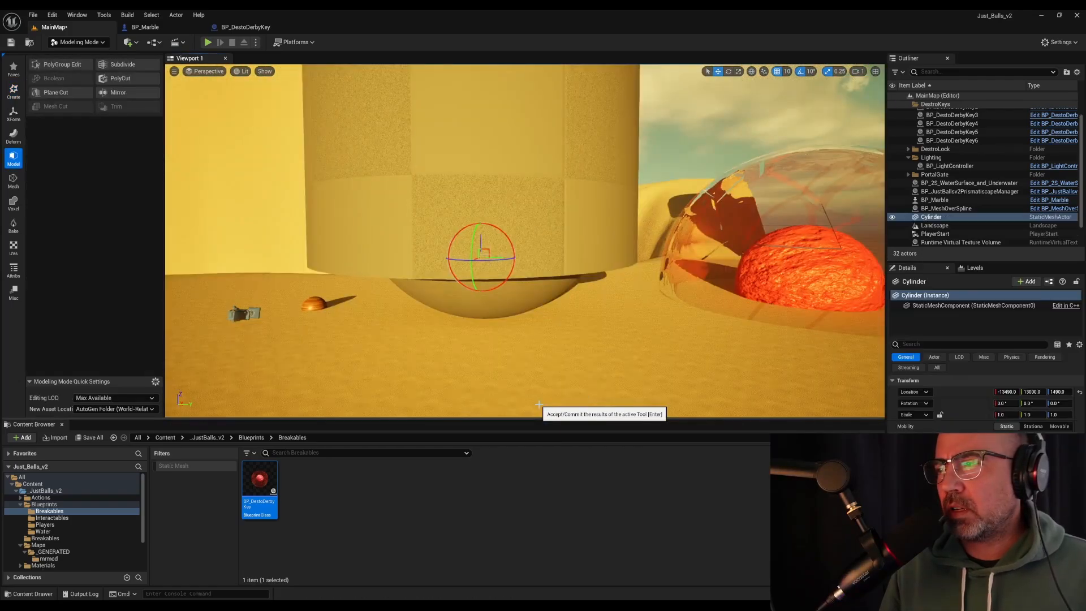
Subtract the cylinder from the sphere with a Mesh Boolean Difference A - B, adjusting the cylinder's position before accepting the bowl-shaped cap
click(480, 304)
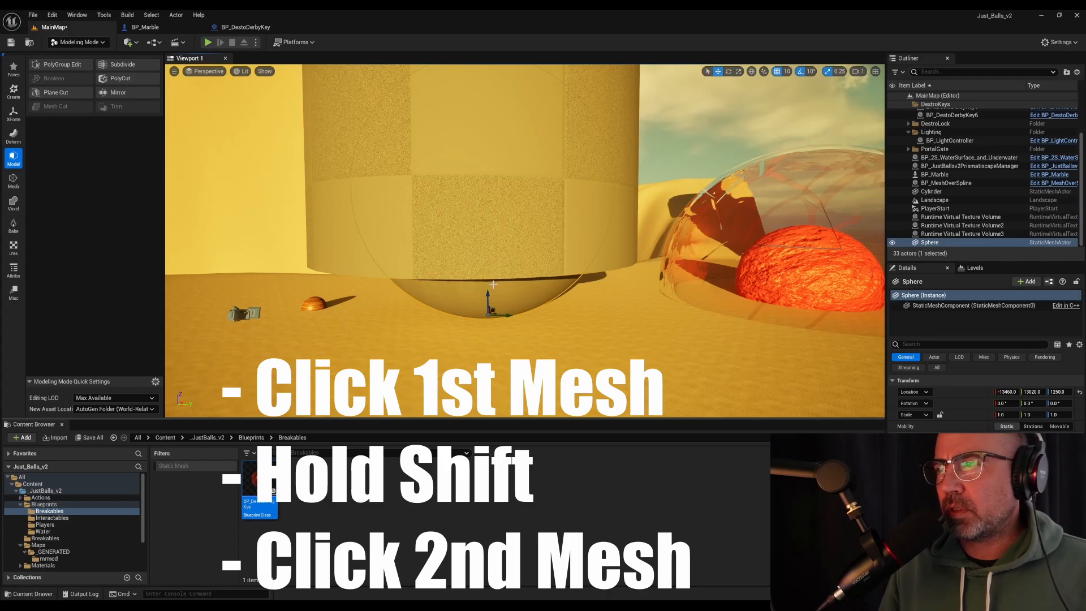
shift+click(343, 247)
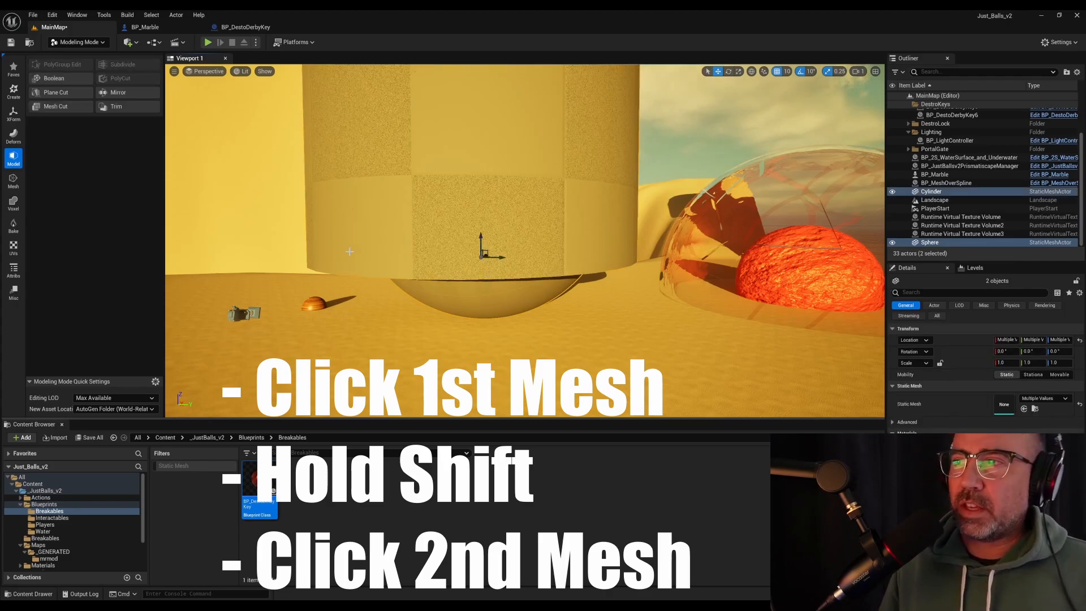
click(54, 78)
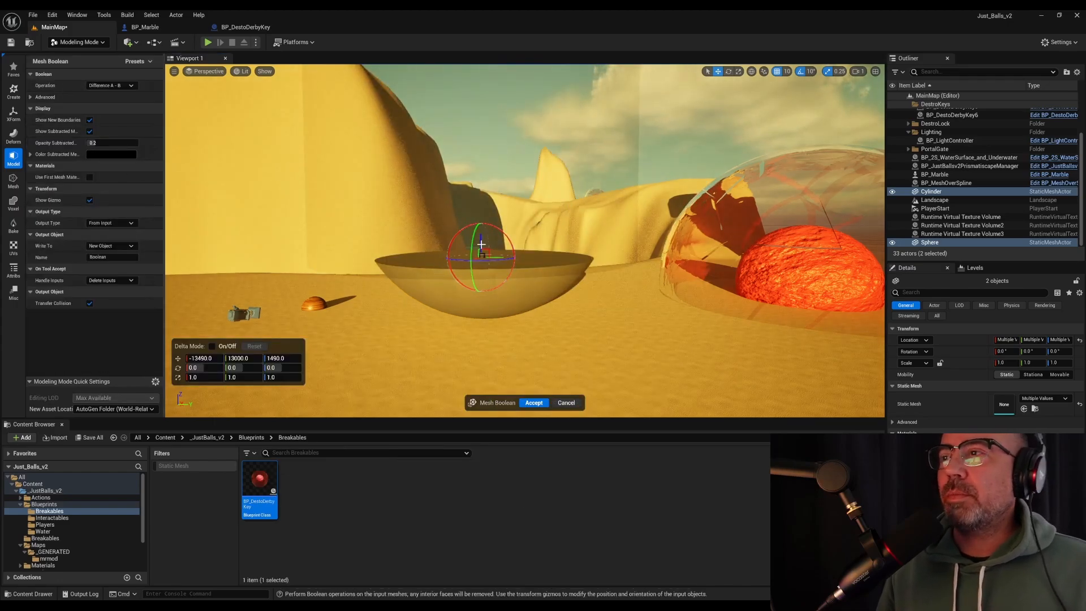
drag(481, 240, 480, 244)
right_drag(480, 250, 452, 266)
click(533, 403)
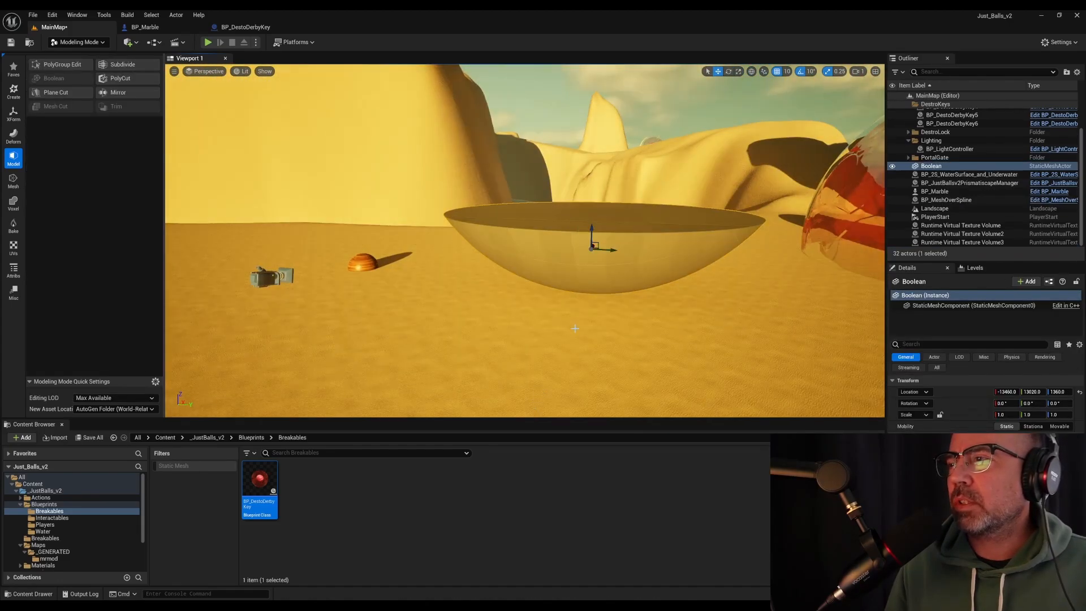
right_drag(575, 328, 622, 291)
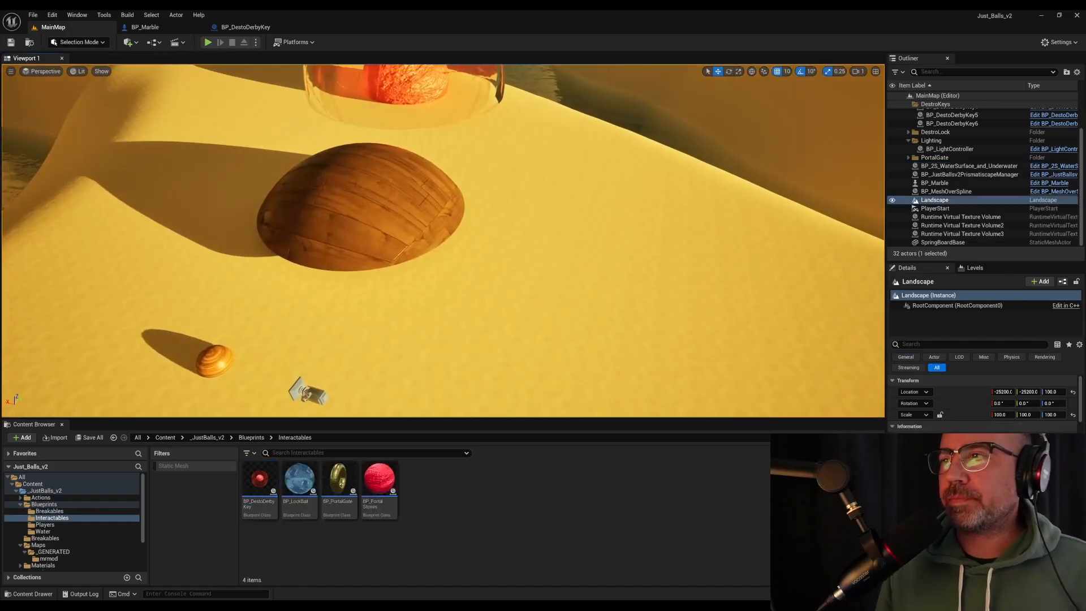
Create an Actor Blueprint named BP_LaunchPad in the Interactables folder and open it
right_drag(498, 396, 443, 390)
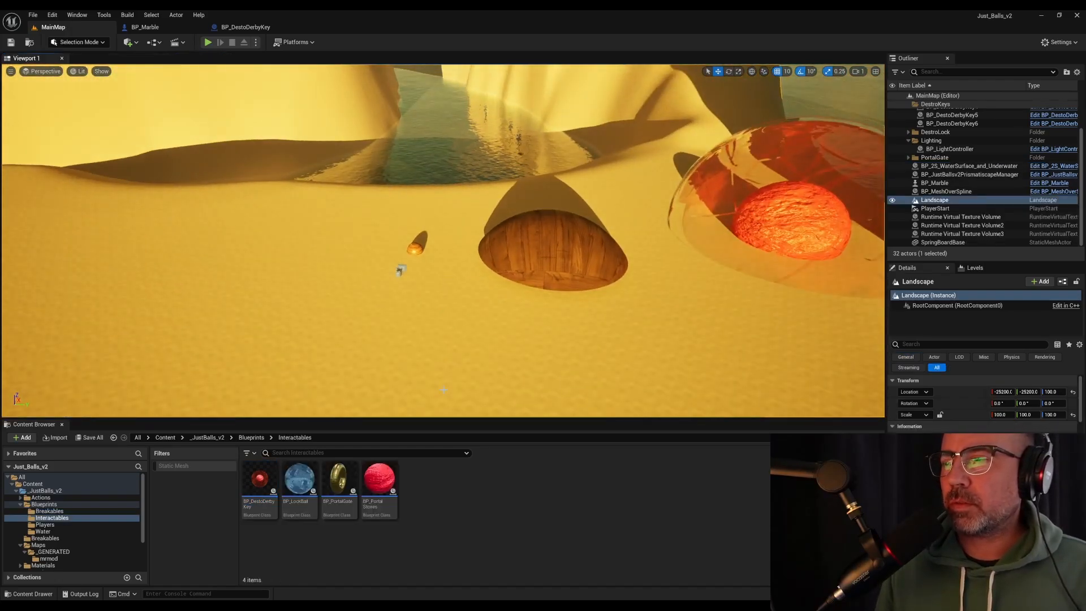
right_click(448, 484)
click(481, 232)
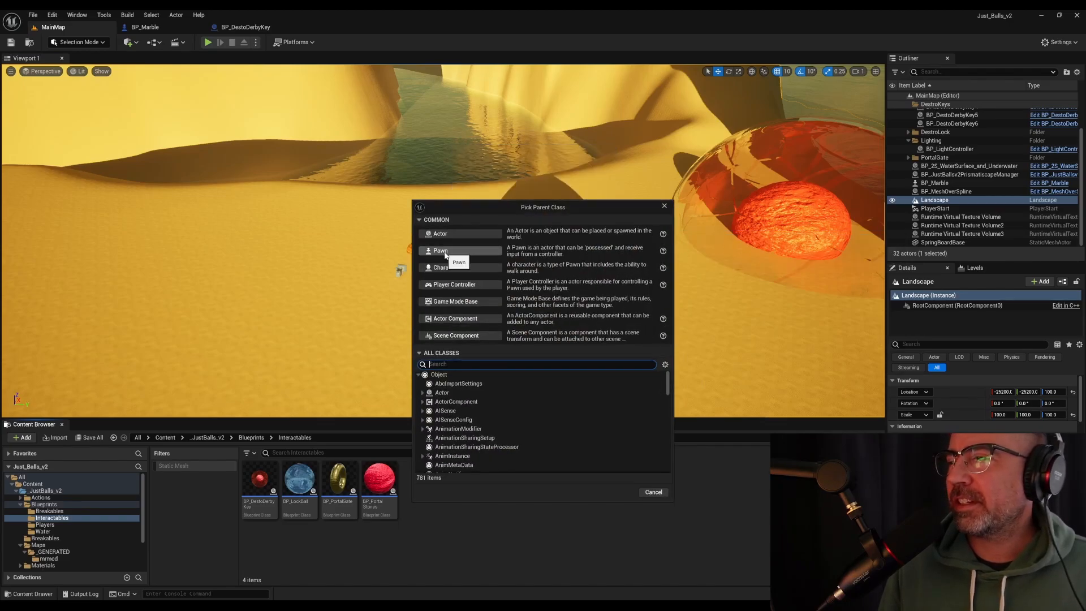
click(447, 235)
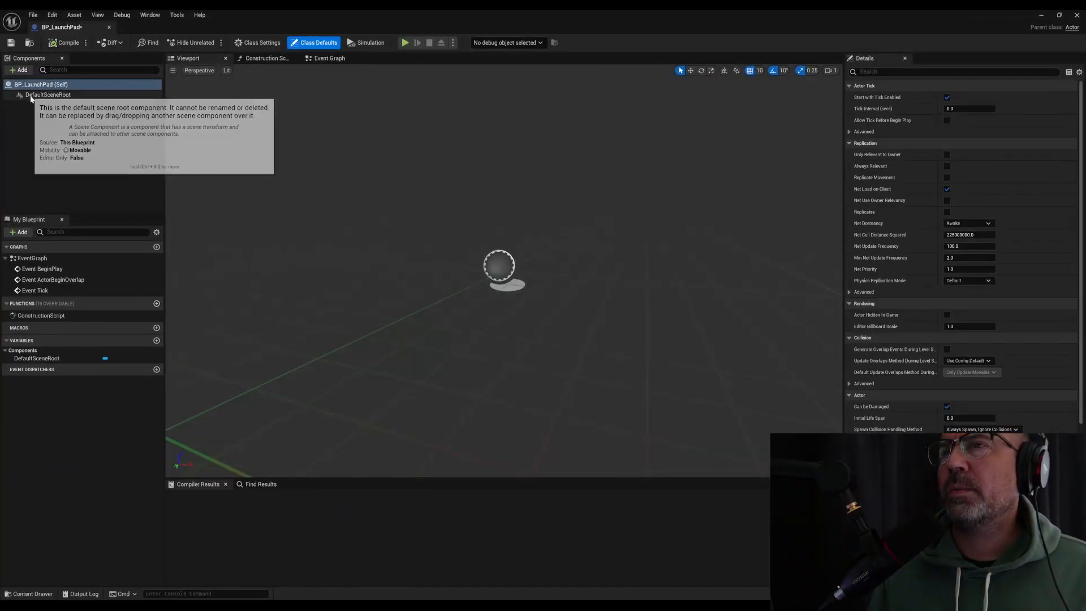
Add a Static Mesh component under the blueprint's DefaultSceneRoot
click(30, 94)
click(30, 70)
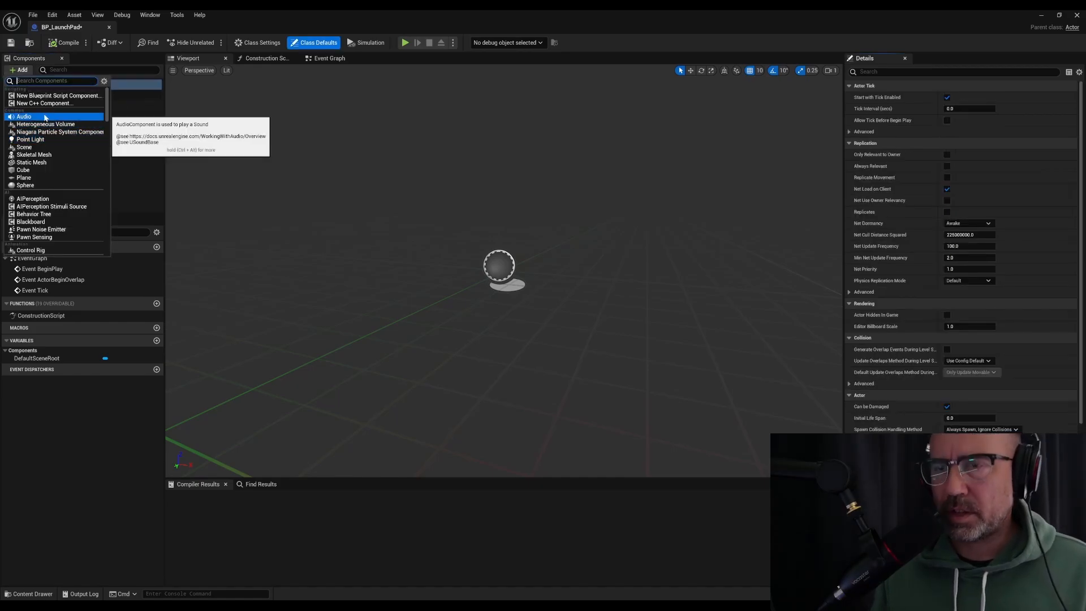
text(static)
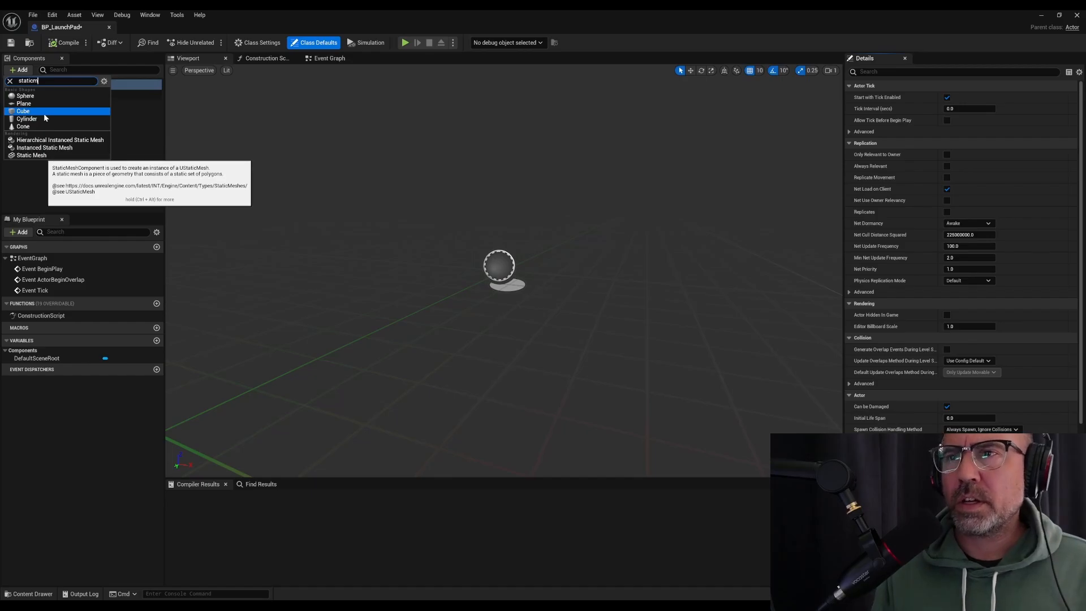
text(m)
click(51, 156)
Assign SpringBoardBaseMesh from the generated meshes folder to the StaticMesh component and frame it in the preview
key(ctrl+space)
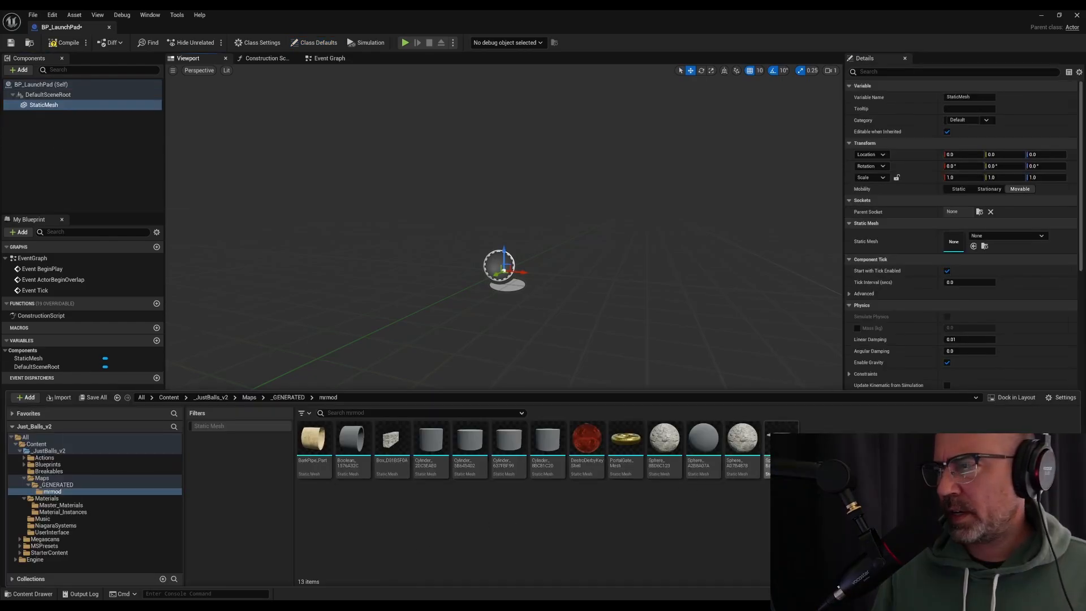
drag(782, 447, 977, 242)
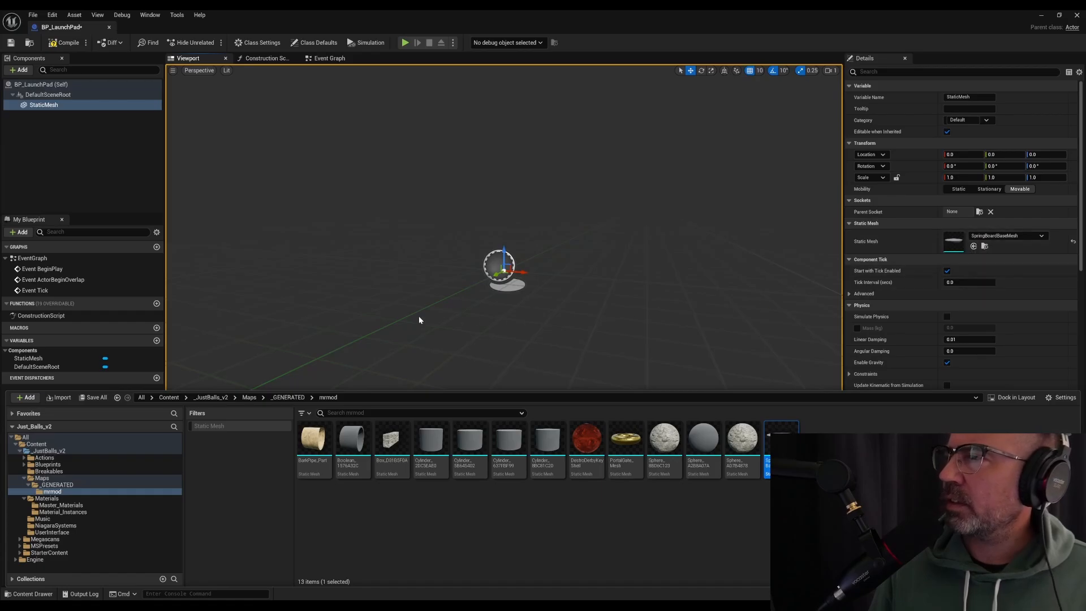
scroll(532, 265, down, 12)
right_drag(600, 272, 501, 318)
key(f)
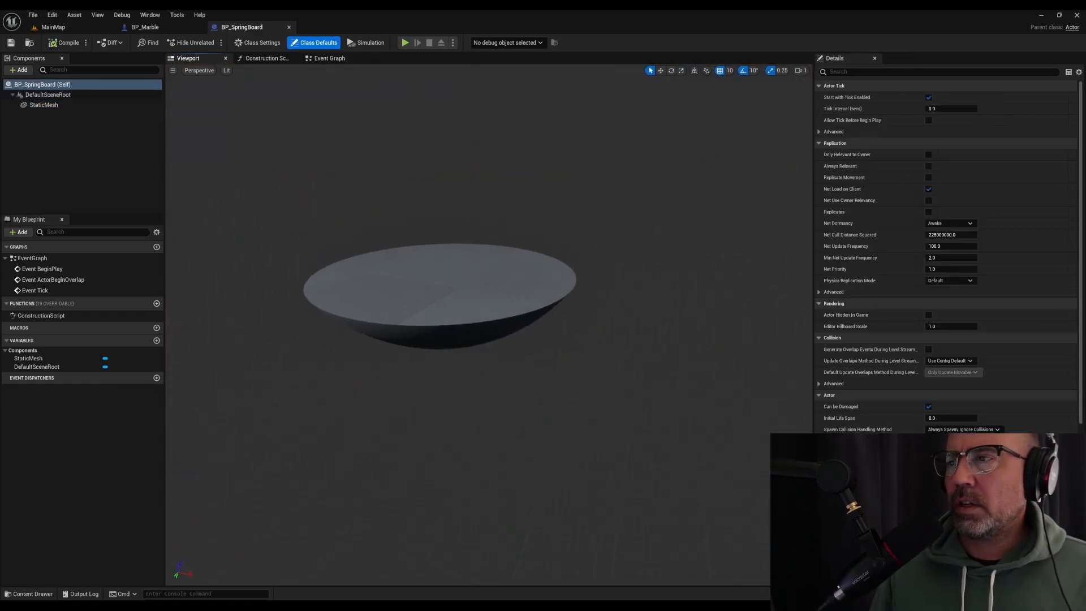
Set the StaticMesh component's Element 0 material to M_Wood_Floor_Walnut_Polished
click(517, 272)
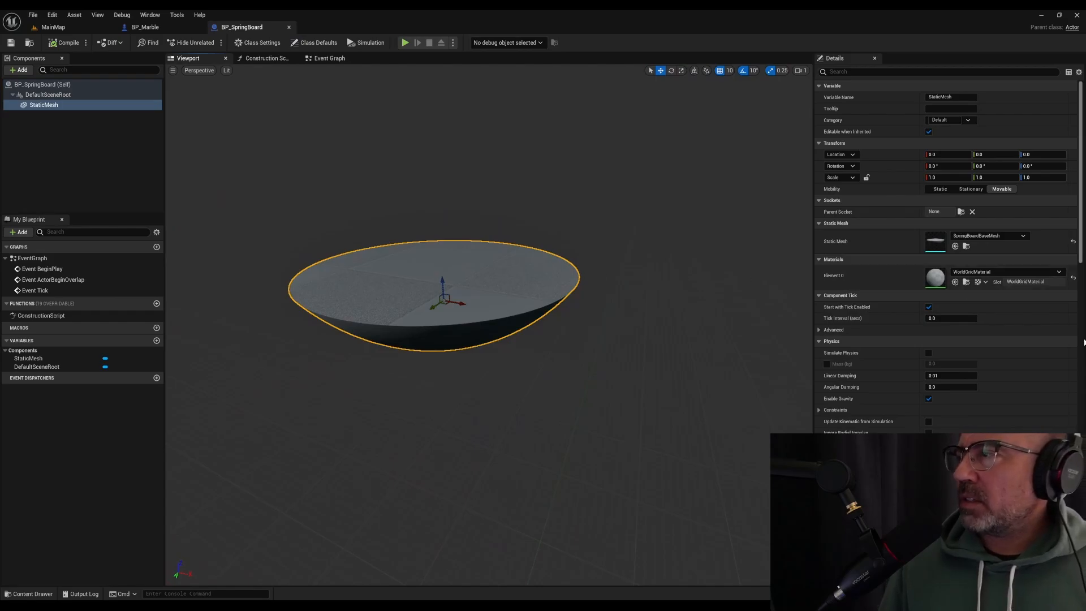
scroll(1035, 393, down, 3)
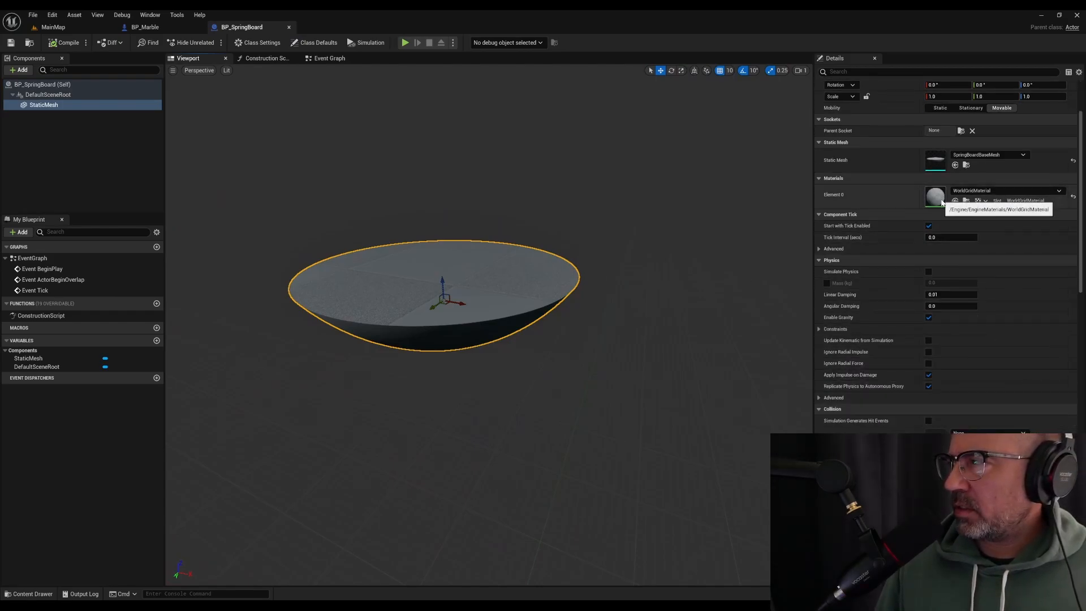
click(990, 190)
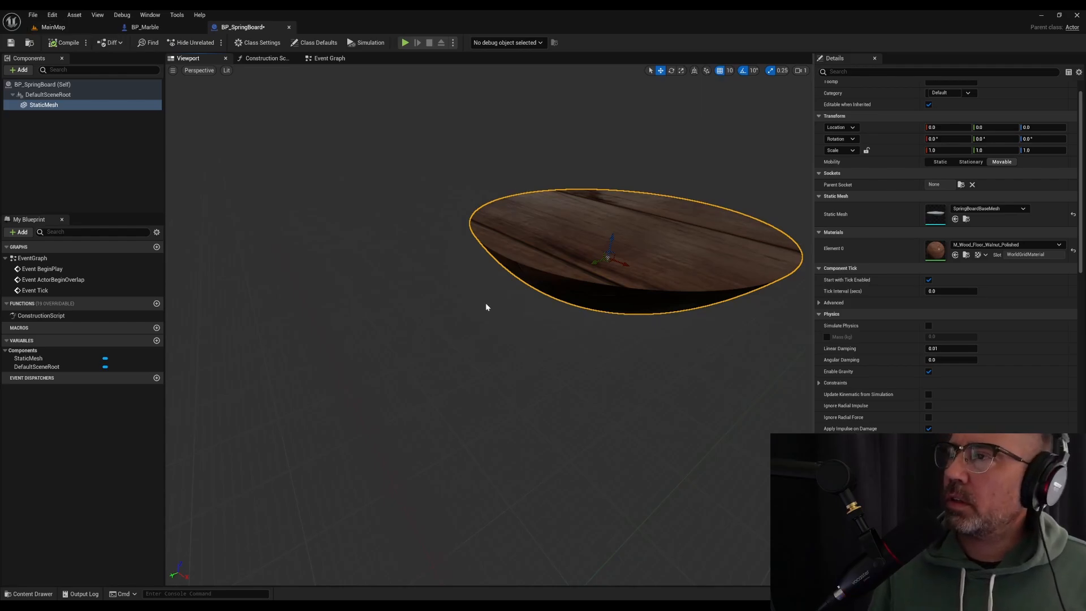
Rotate the StaticMesh component 180 degrees around Y to turn the dome upward, and save the blueprint
click(996, 138)
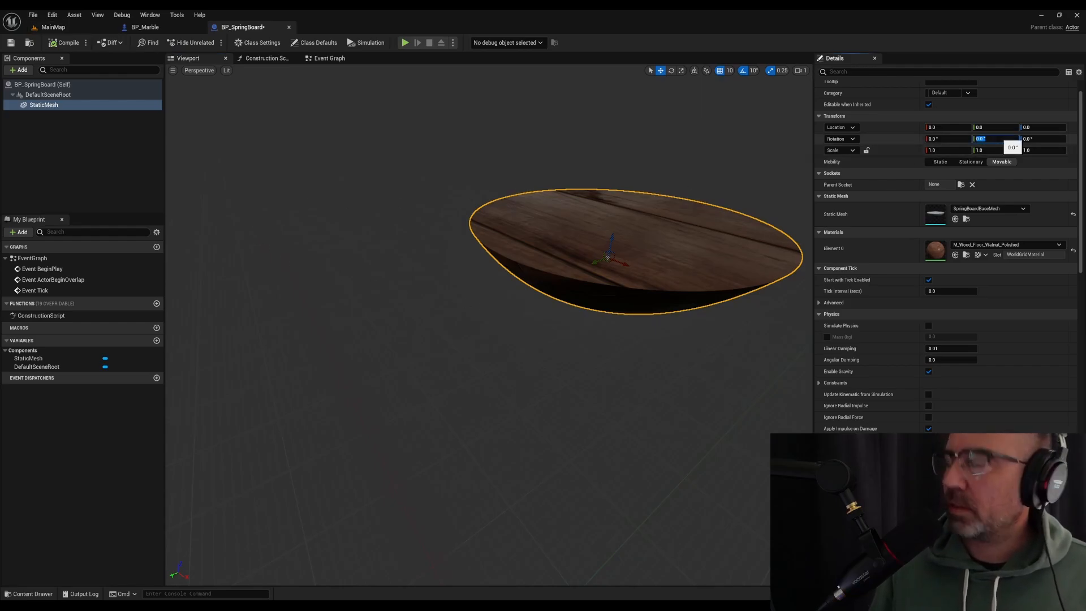
text(180)
key(Return)
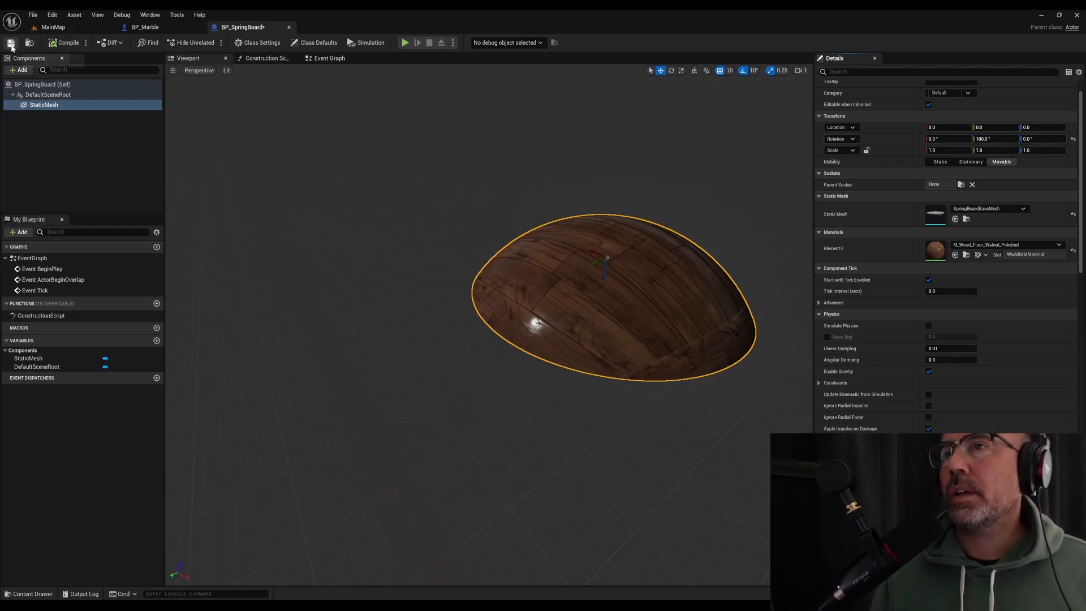
mouse_move(266, 135)
right_down()
mouse_move(309, 150)
mouse_move(367, 142)
mouse_move(246, 133)
right_up()
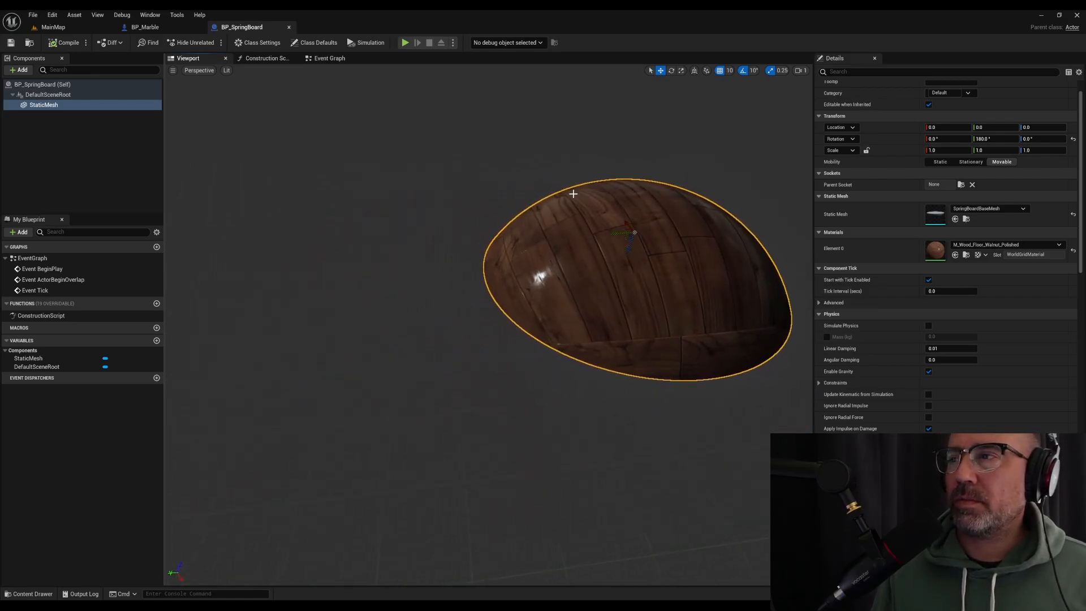
Add a Sphere component beneath the StaticMesh component, keeping its default name
click(21, 70)
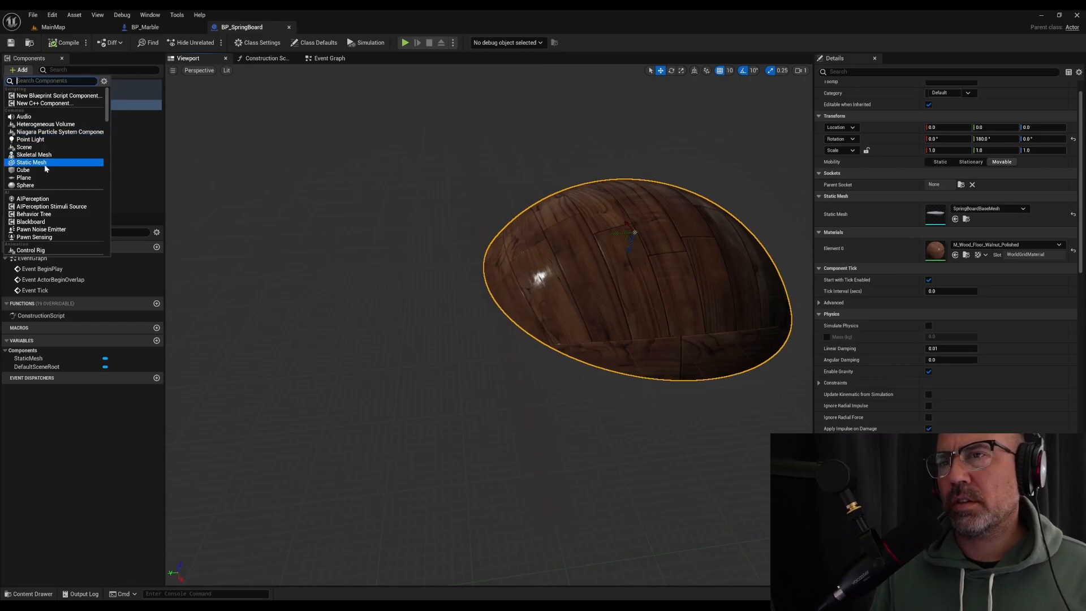
click(43, 186)
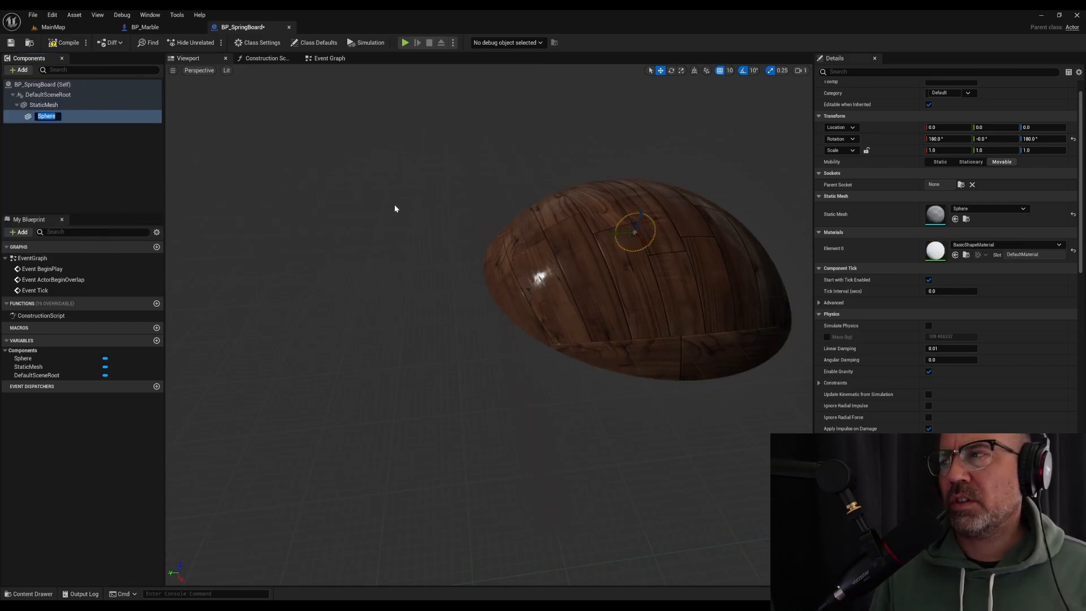
right_drag(395, 208, 429, 208)
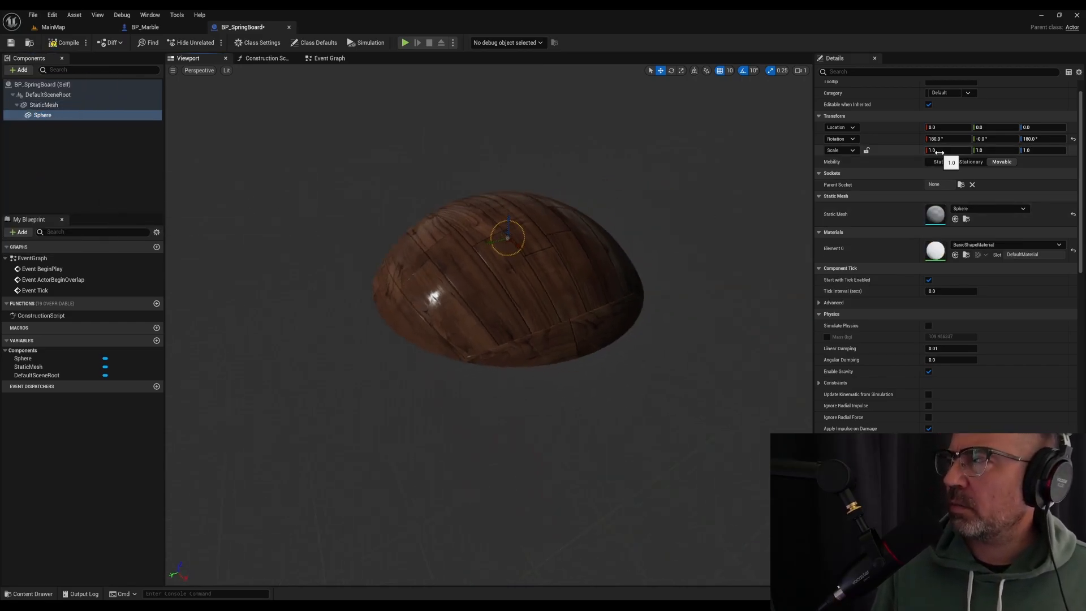
Lock the Sphere component's scale proportions, raise it to location Z -50, and set its uniform scale to 5
click(866, 150)
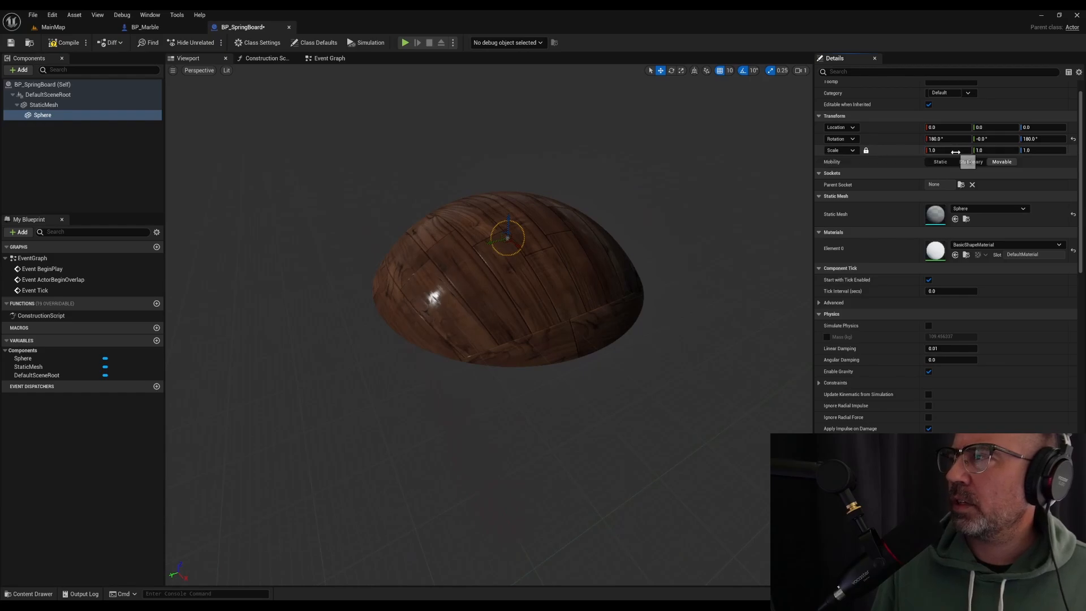
text(3)
key(Return)
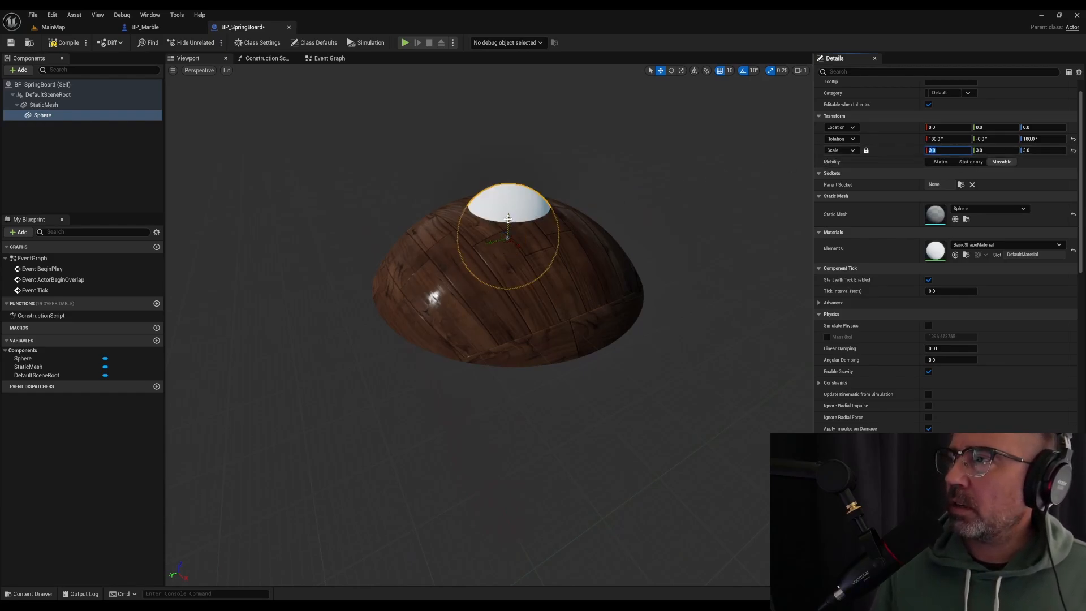
drag(508, 219, 512, 200)
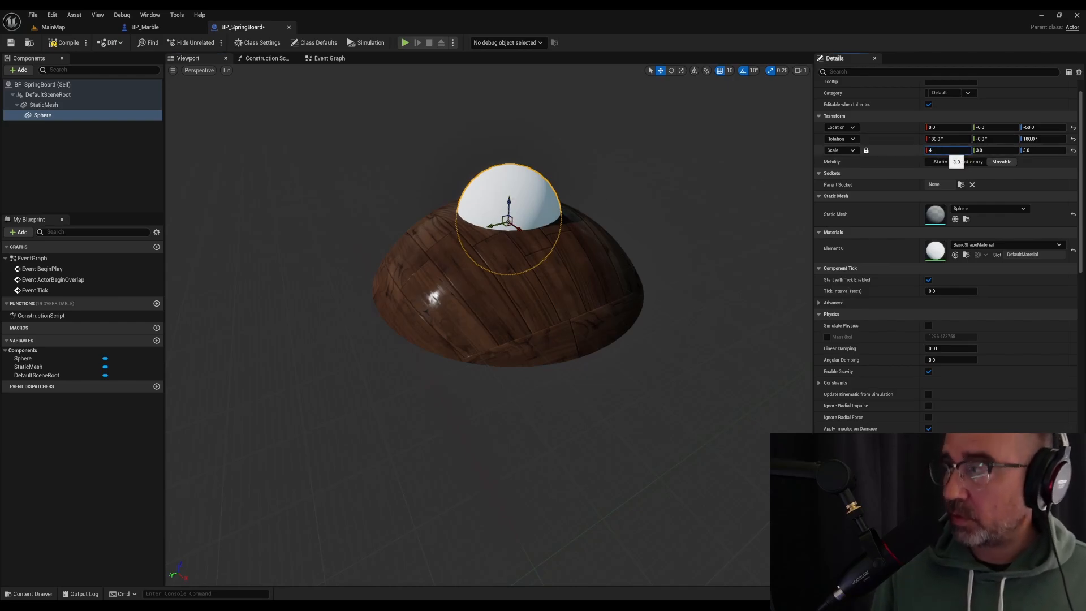
text(4)
key(Return)
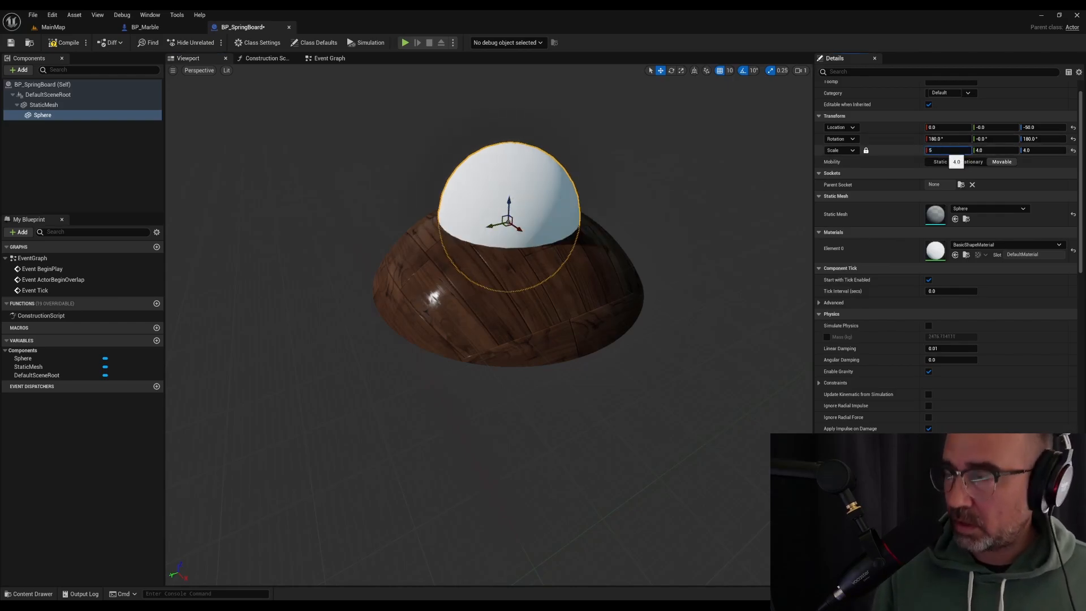
key(Return)
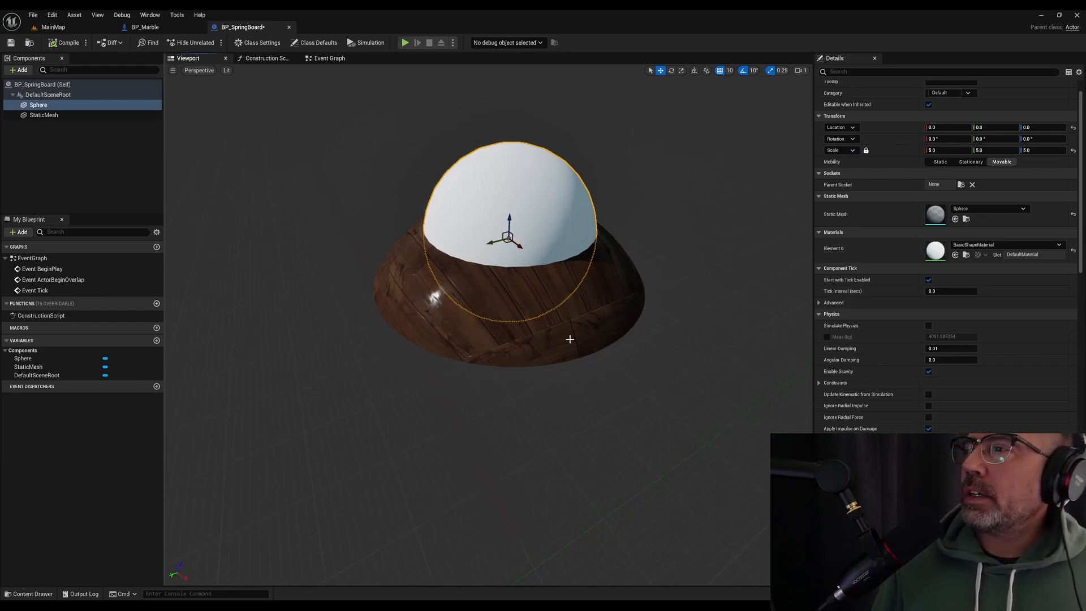
Raise the wooden StaticMesh component to location Z 20
click(418, 288)
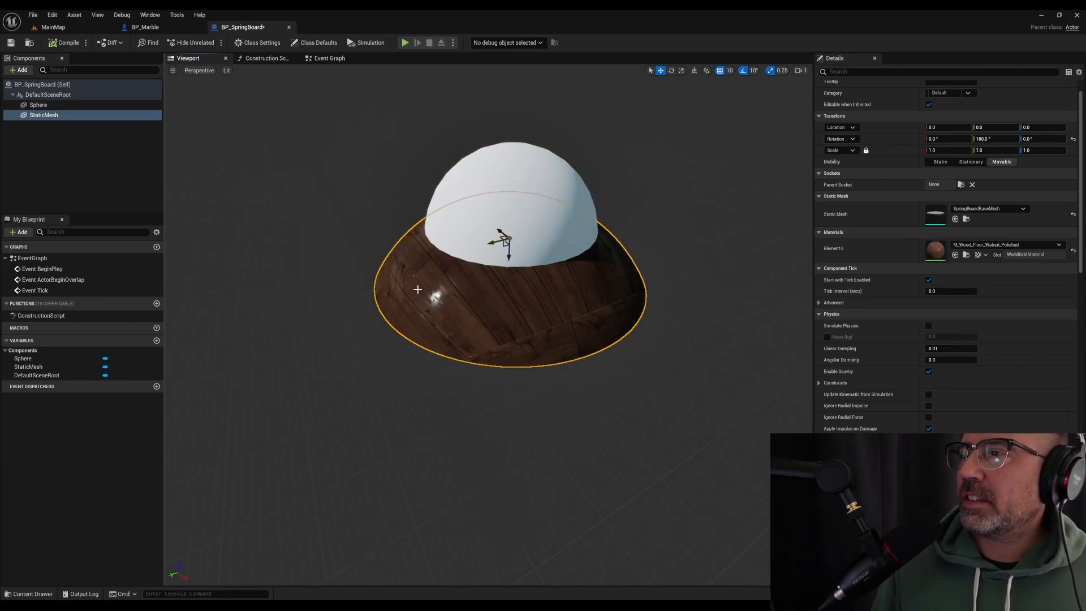
right_drag(337, 205, 458, 235)
mouse_move(458, 235)
right_down()
mouse_move(481, 242)
mouse_move(461, 238)
right_up()
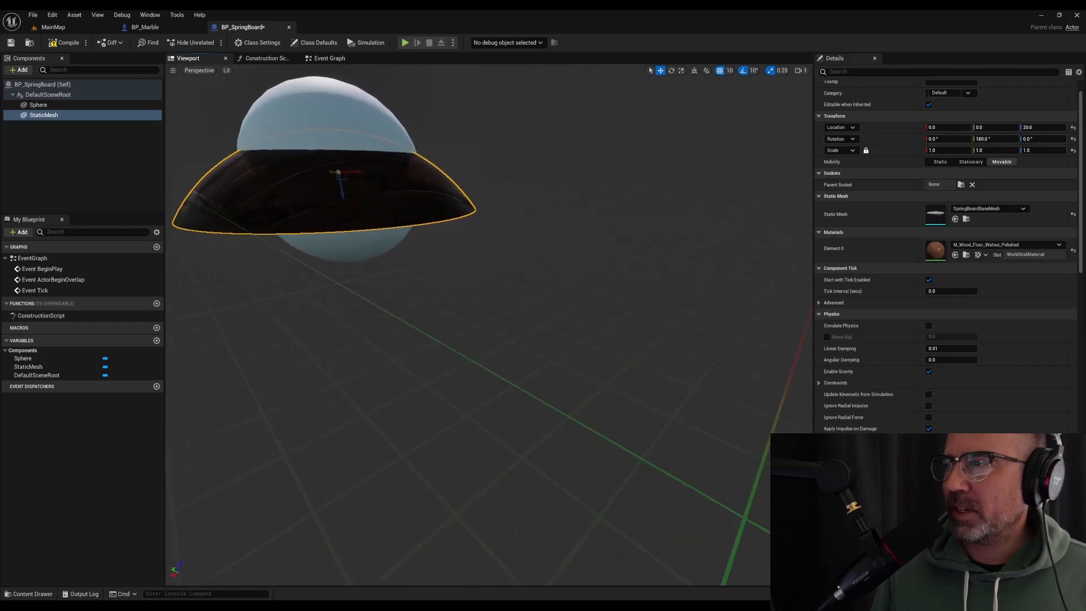
mouse_move(230, 157)
right_down()
mouse_move(221, 156)
mouse_move(231, 157)
right_up()
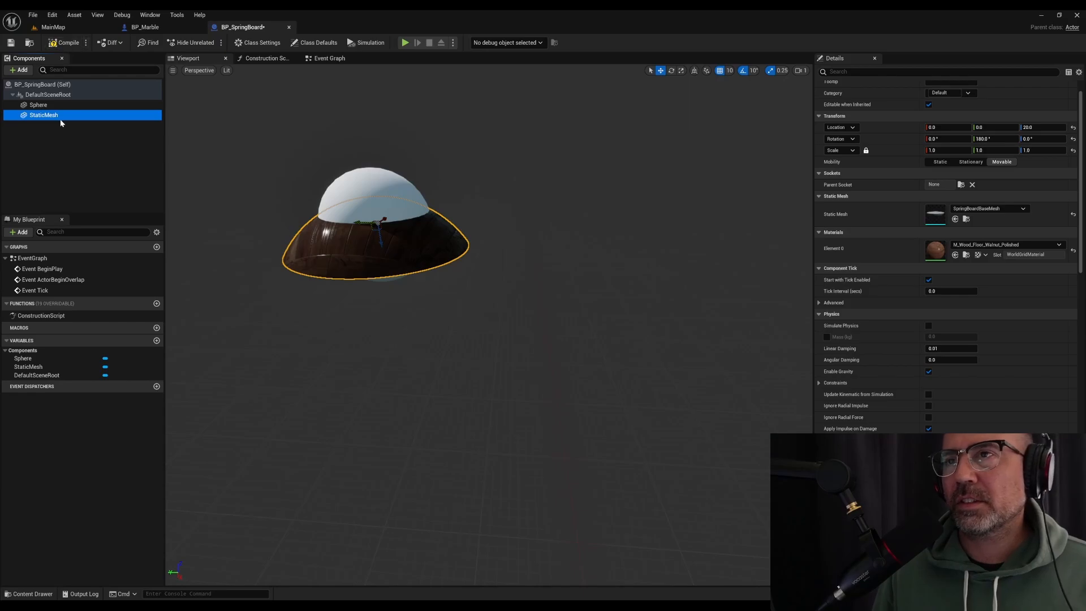
Duplicate the StaticMesh component, reset the copy's Y rotation to 0, and set its location Z to -100
right_click(59, 118)
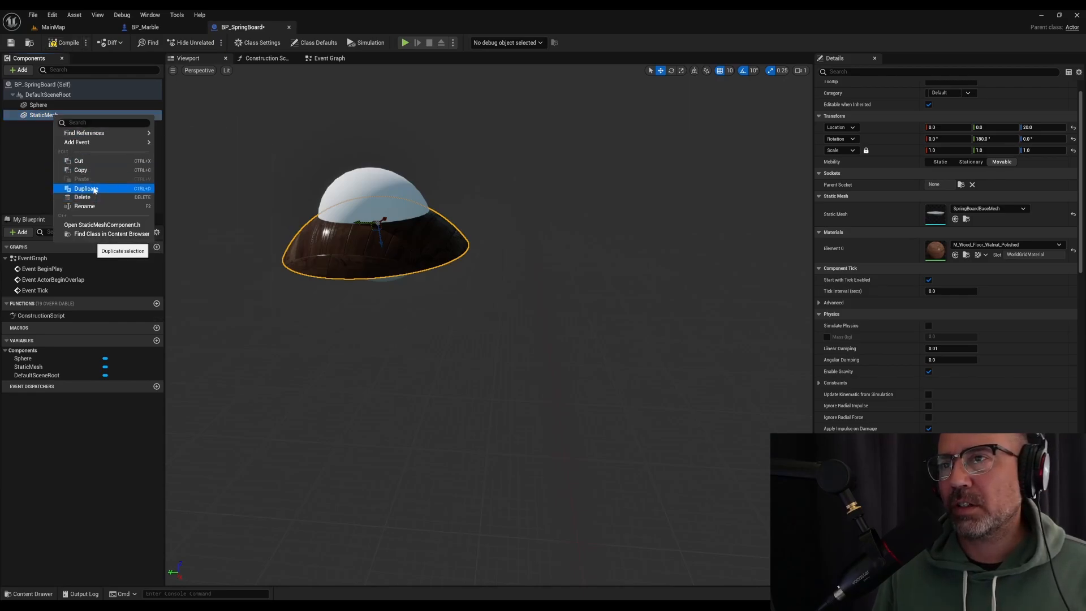
click(94, 189)
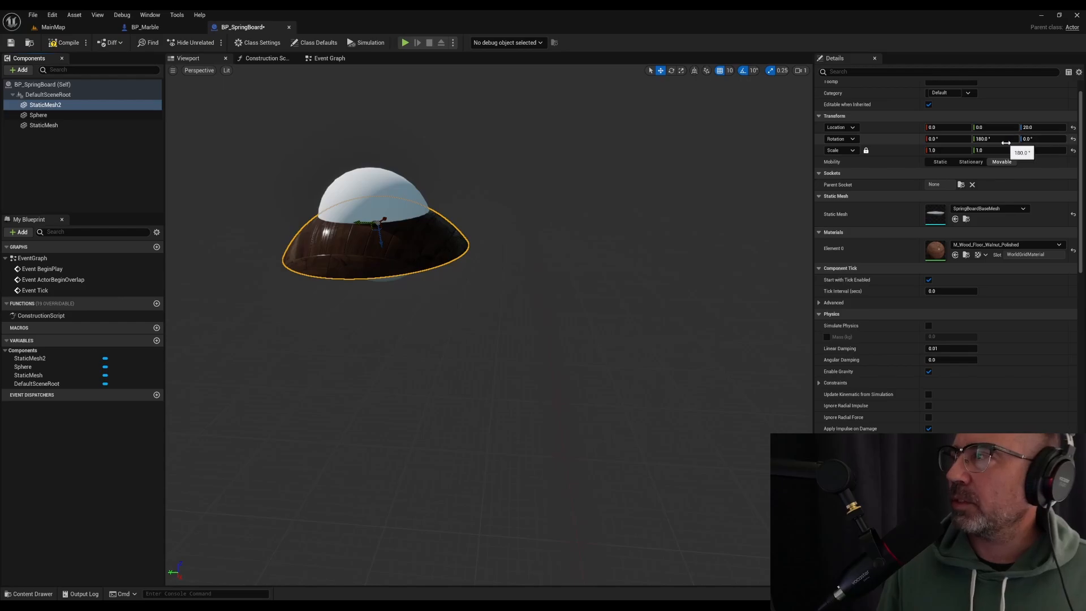
key(Return)
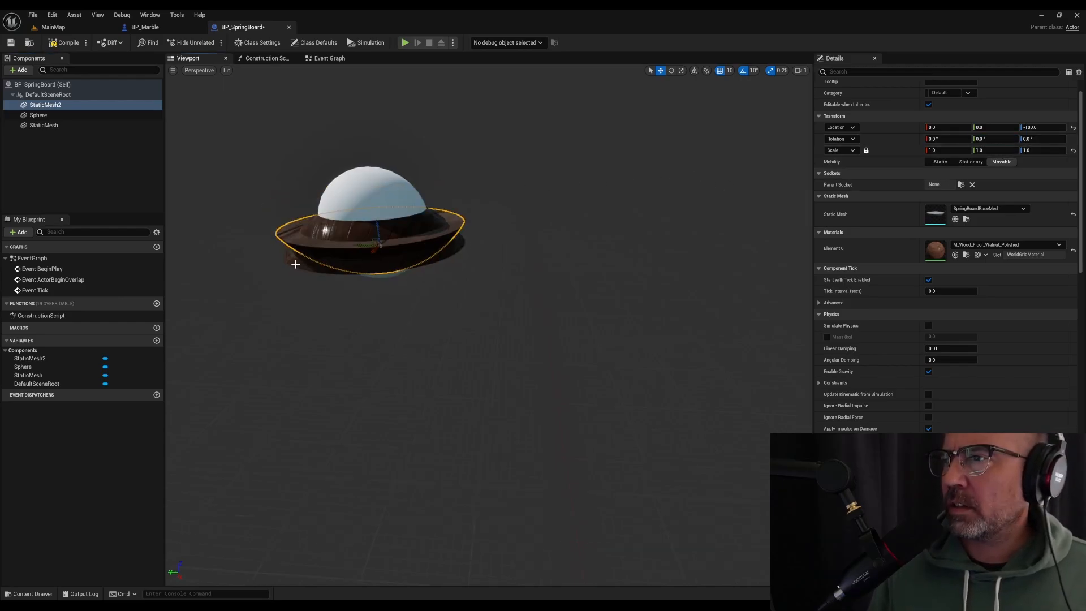
Set the original StaticMesh component's location Z to 100
click(116, 125)
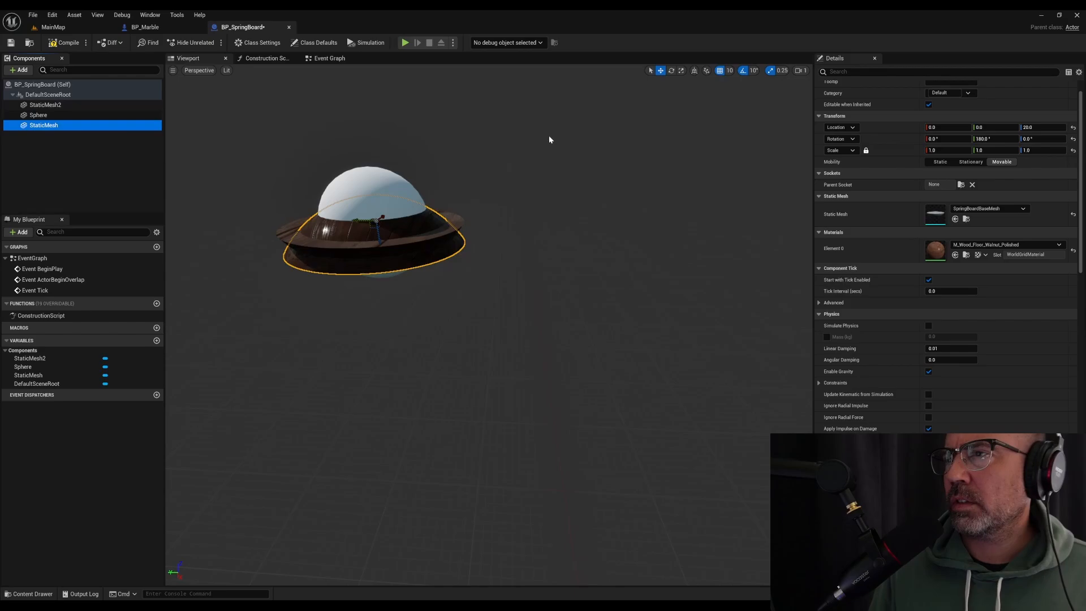
click(1045, 129)
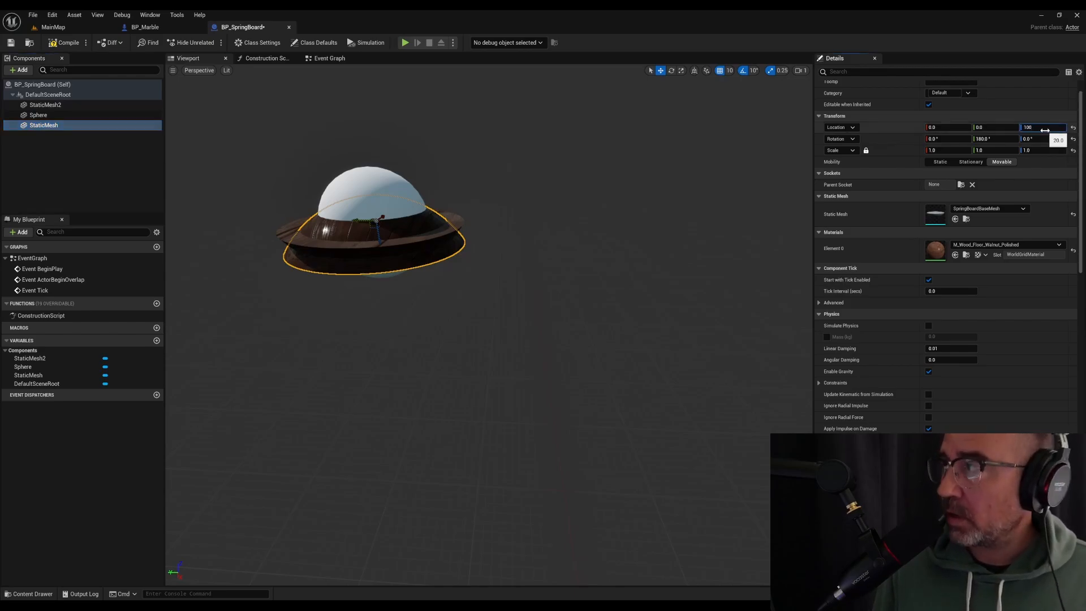
text(100)
key(Return)
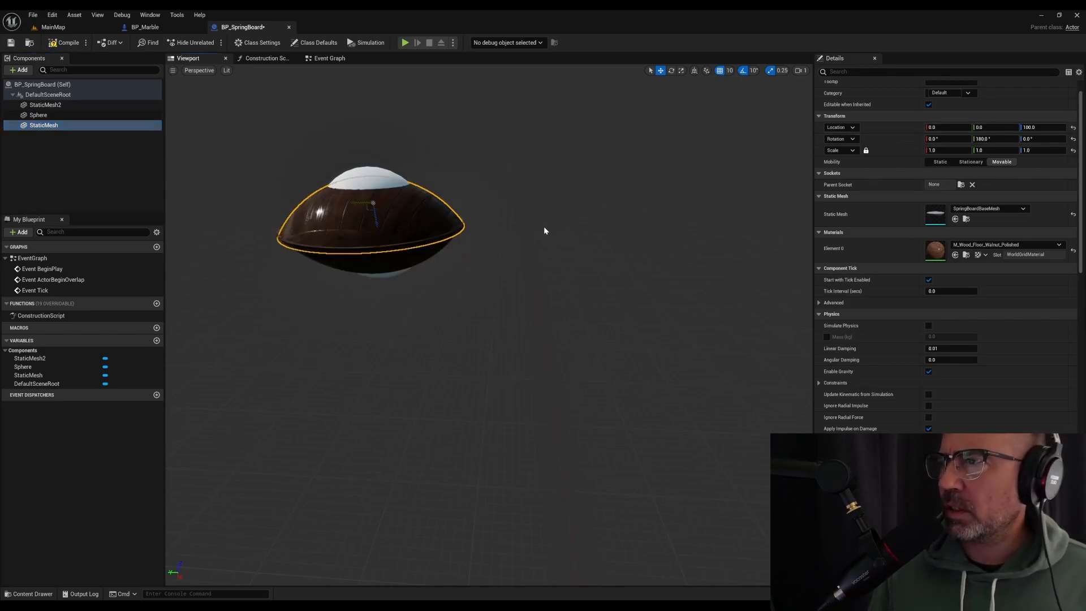
Set the Sphere component's uniform scale to 6
right_drag(489, 326, 398, 315)
key(w)
key(f)
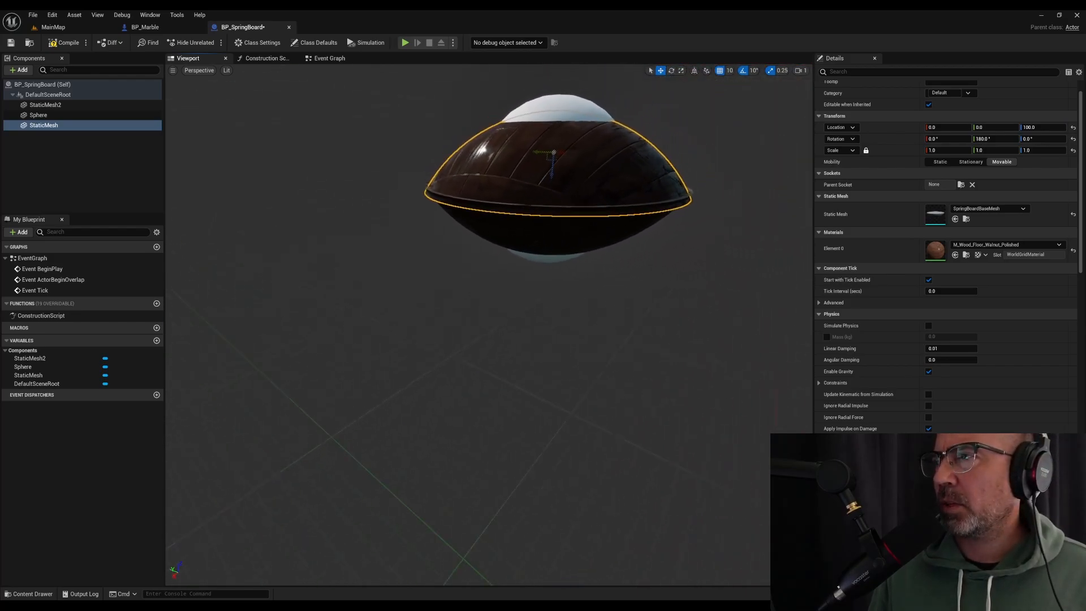
click(38, 115)
click(948, 150)
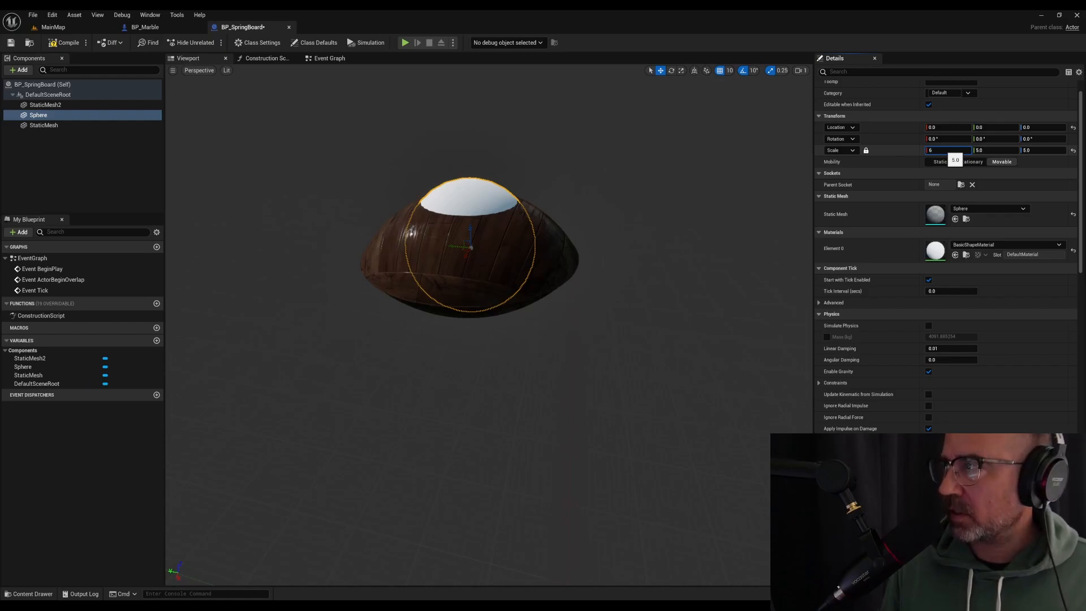
text(6)
key(Return)
right_drag(677, 295, 636, 305)
Move the StaticMesh2 component to location Z -125, and compile and save the blueprint
click(453, 198)
right_drag(452, 198, 382, 210)
drag(524, 240, 525, 248)
mouse_move(525, 248)
right_down()
mouse_move(509, 243)
mouse_move(546, 232)
mouse_move(501, 239)
mouse_move(571, 238)
mouse_move(507, 237)
mouse_move(525, 237)
right_up()
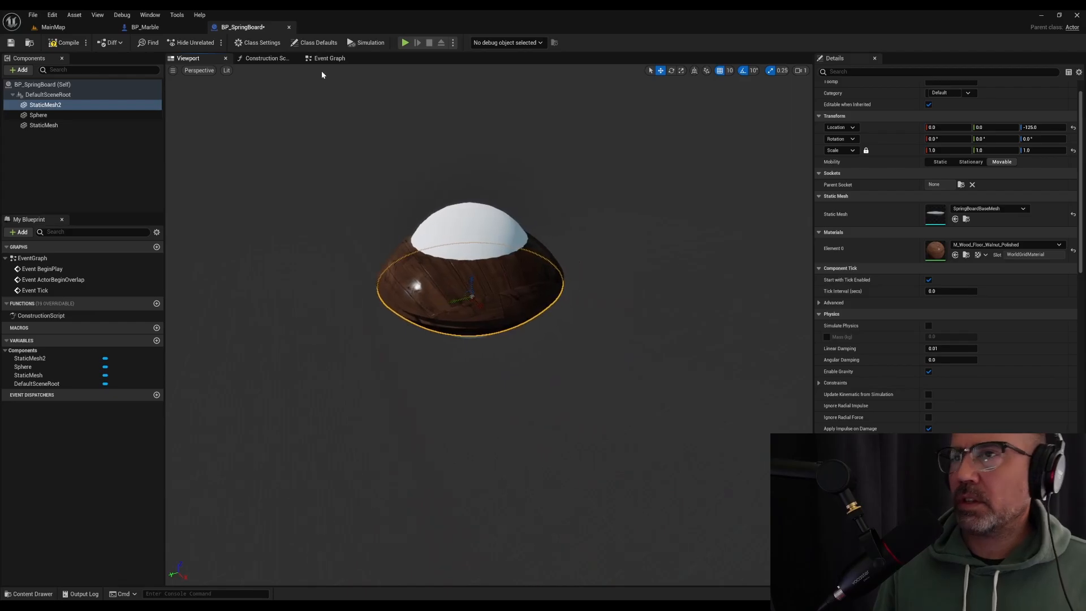
click(65, 42)
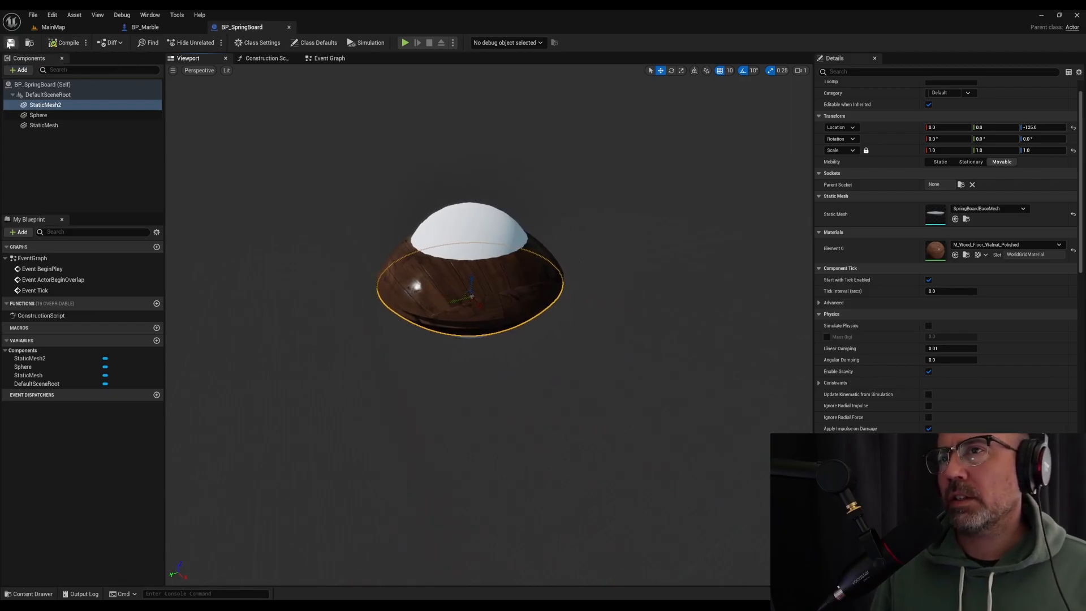
Delete the standalone wooden dome mesh from MainMap
click(53, 27)
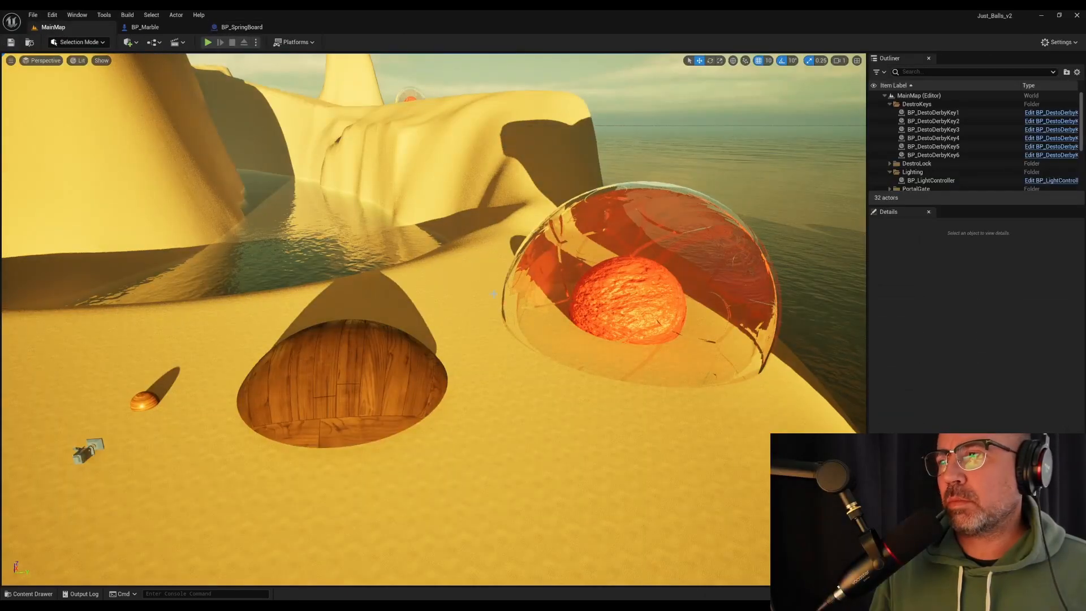
click(379, 358)
key(Delete)
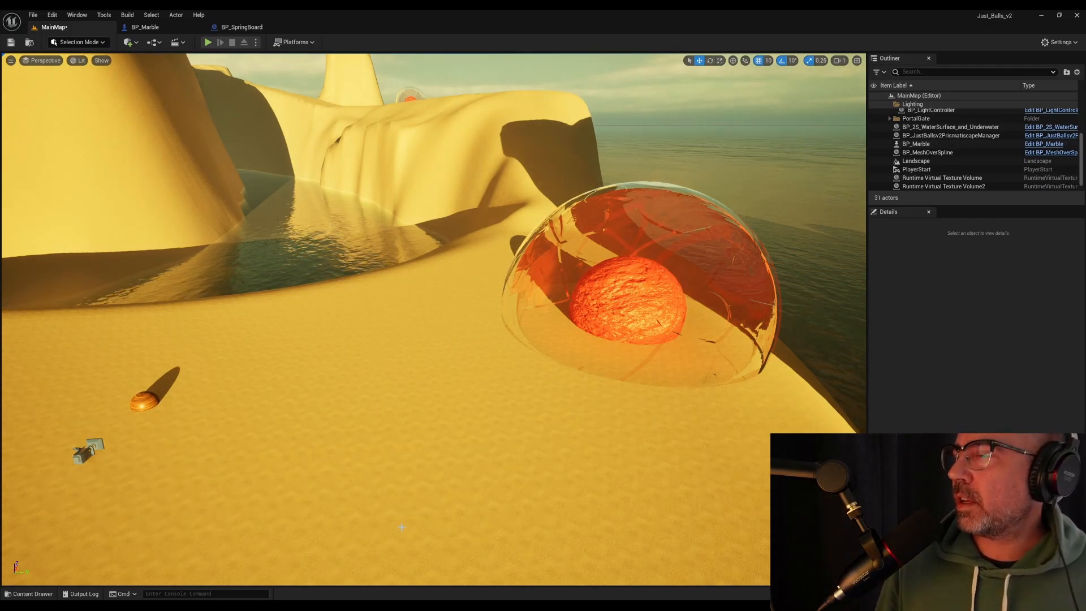
Place BP_SpringBoard from the Blueprints > Interactables folder on the sand beside the glass dome, and focus on it
key(ctrl+space)
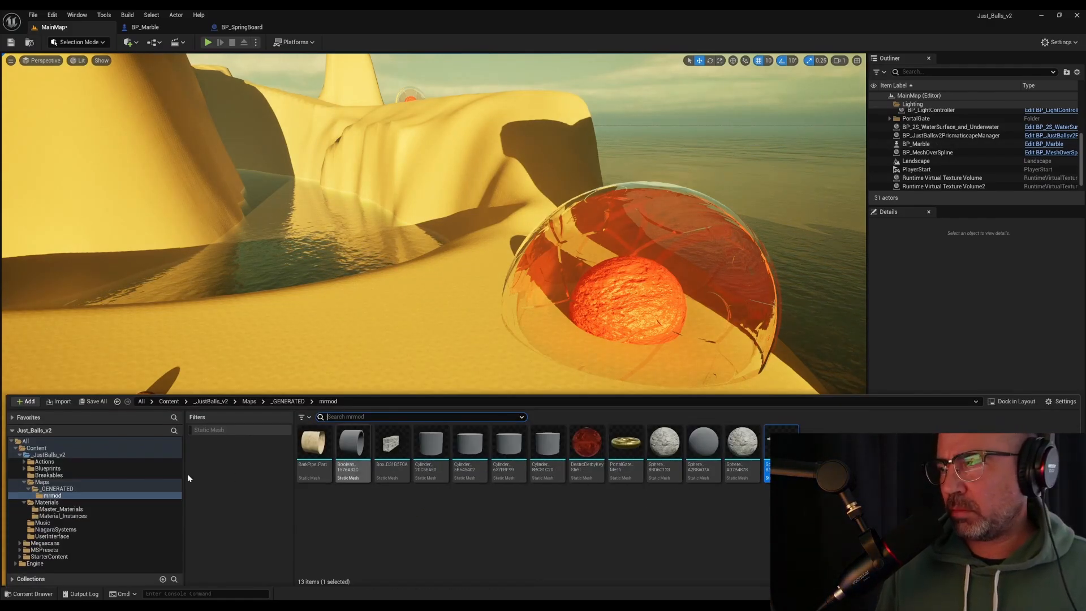
click(48, 469)
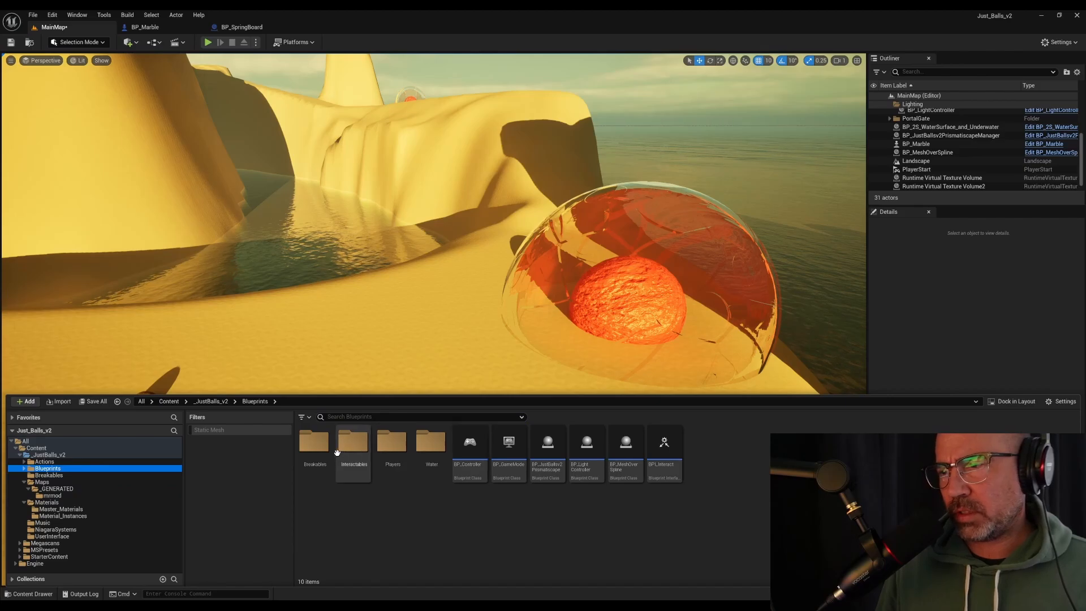
double_click(364, 448)
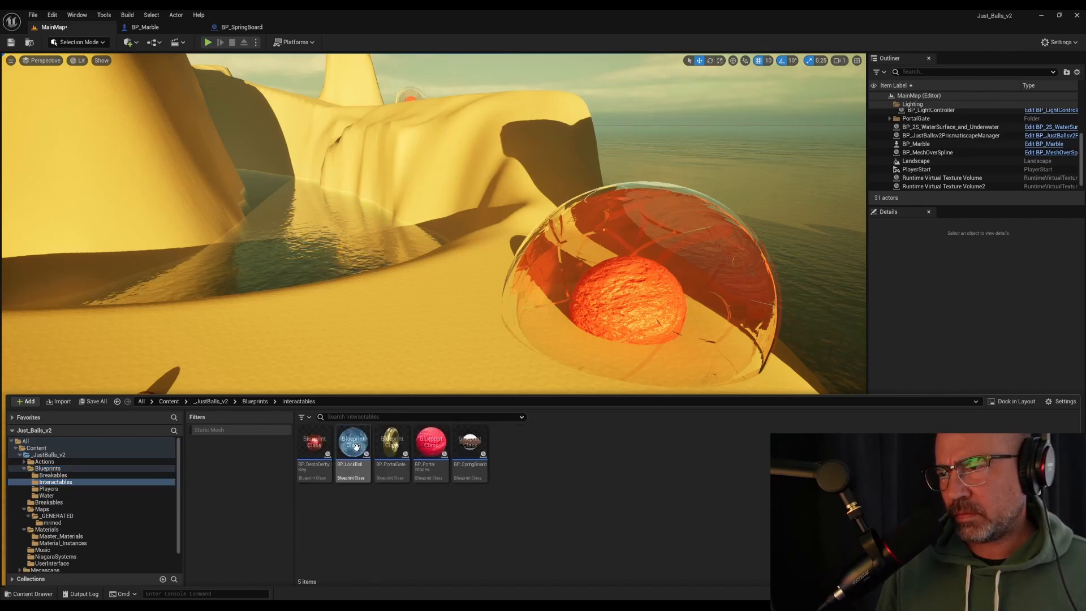
drag(469, 444, 374, 288)
key(f)
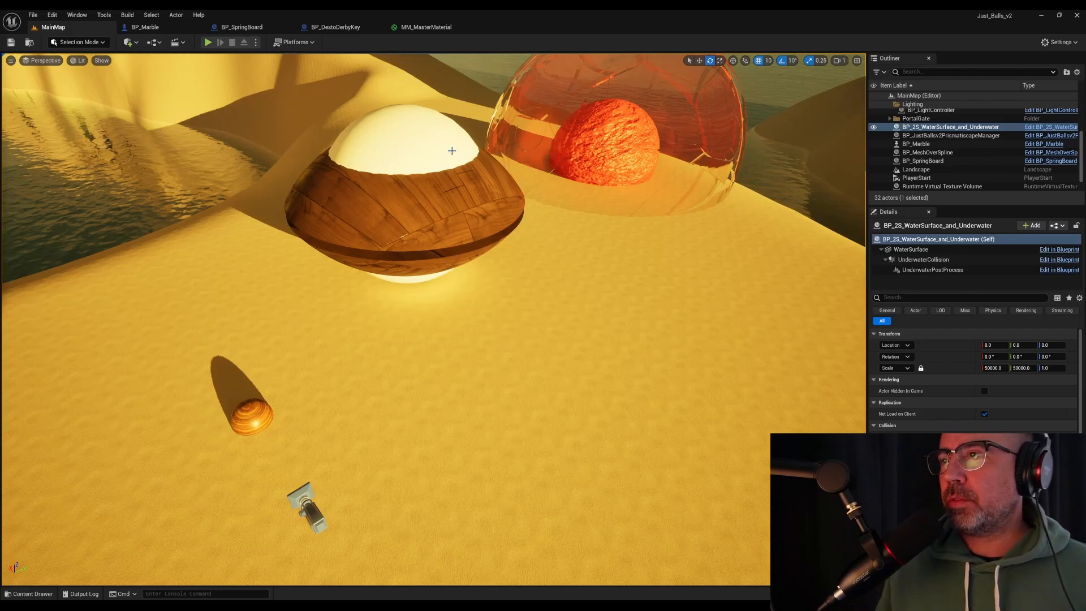
Select the placed springboard, return to the BP_SpringBoard blueprint, and select its Sphere component
click(450, 153)
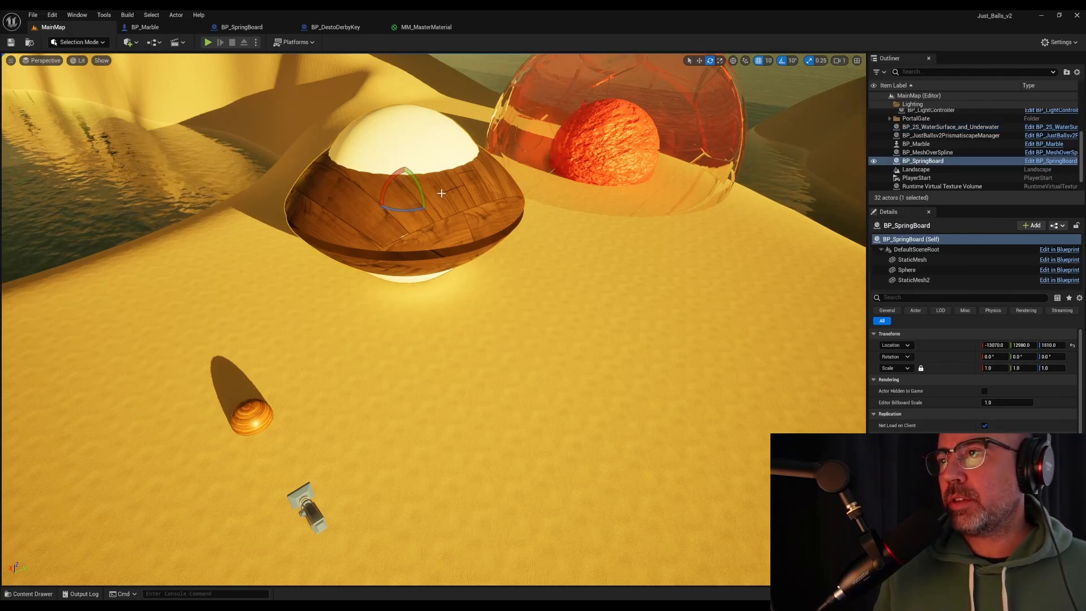
double_click(460, 228)
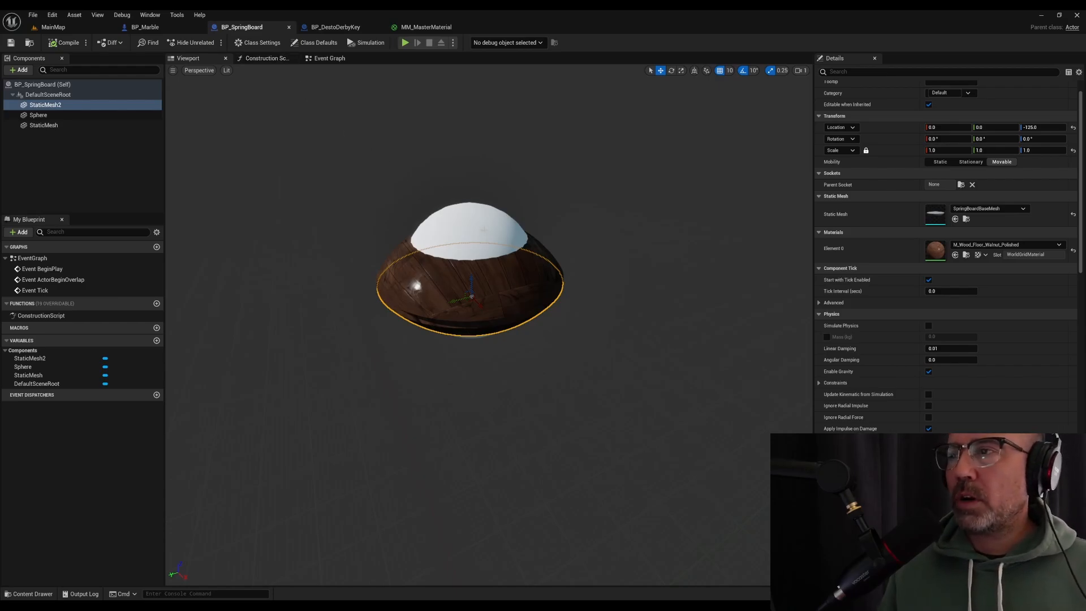
click(102, 115)
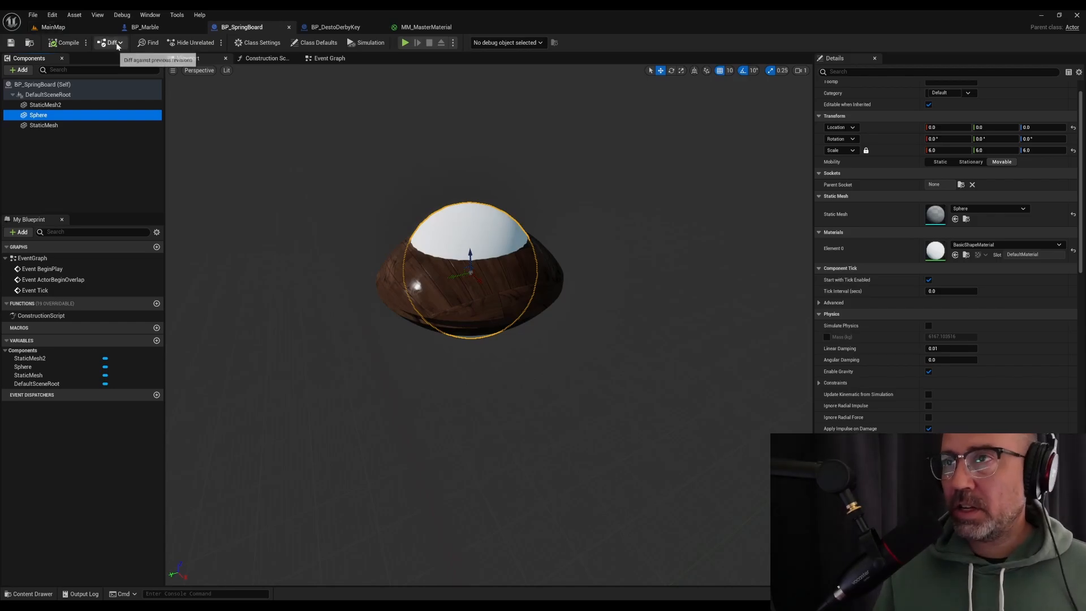
Create a material instance of MM_MasterMaterial from the Master_Materials folder and name it MI_SpringBoardUnlit
key(ctrl+space)
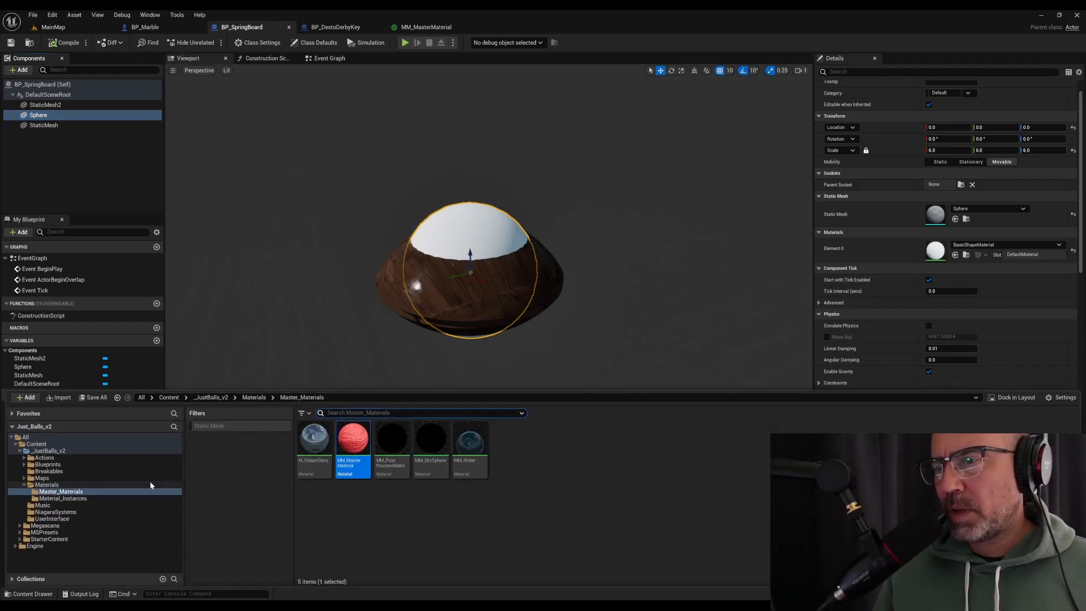
right_click(355, 439)
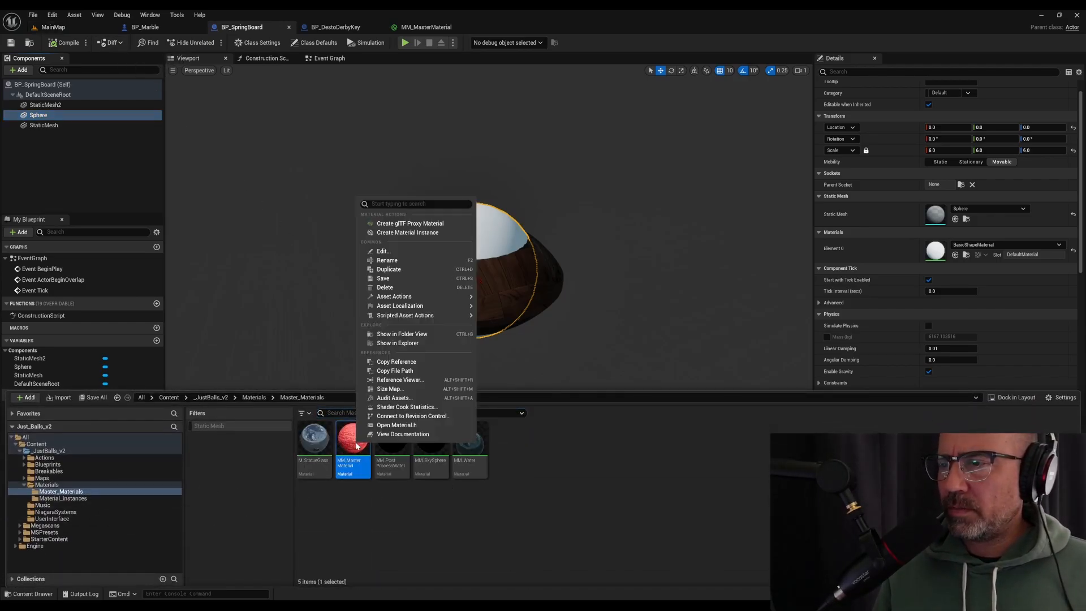
click(555, 508)
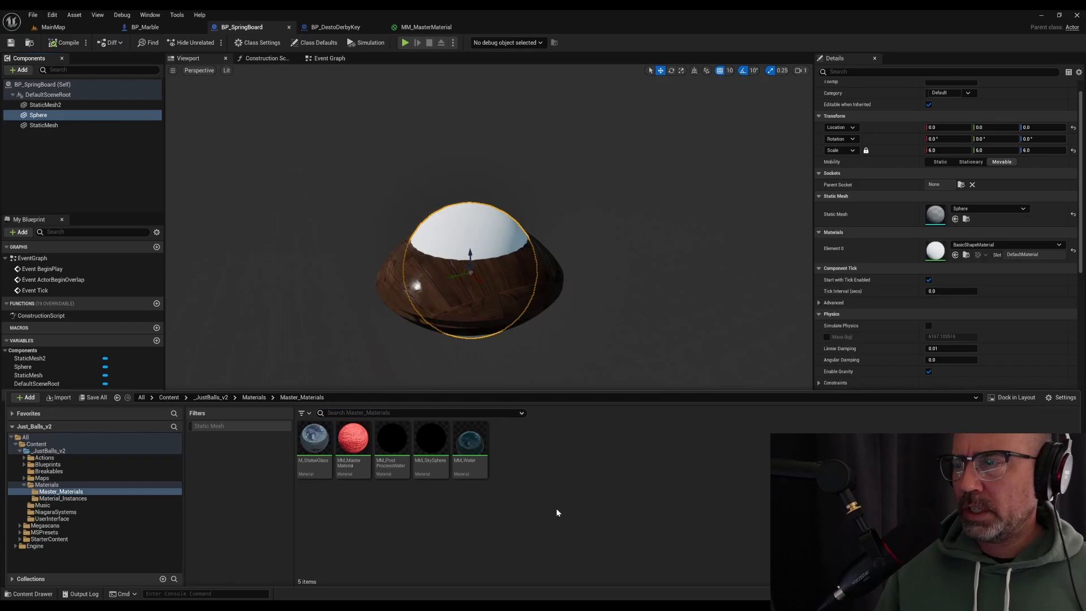
click(91, 500)
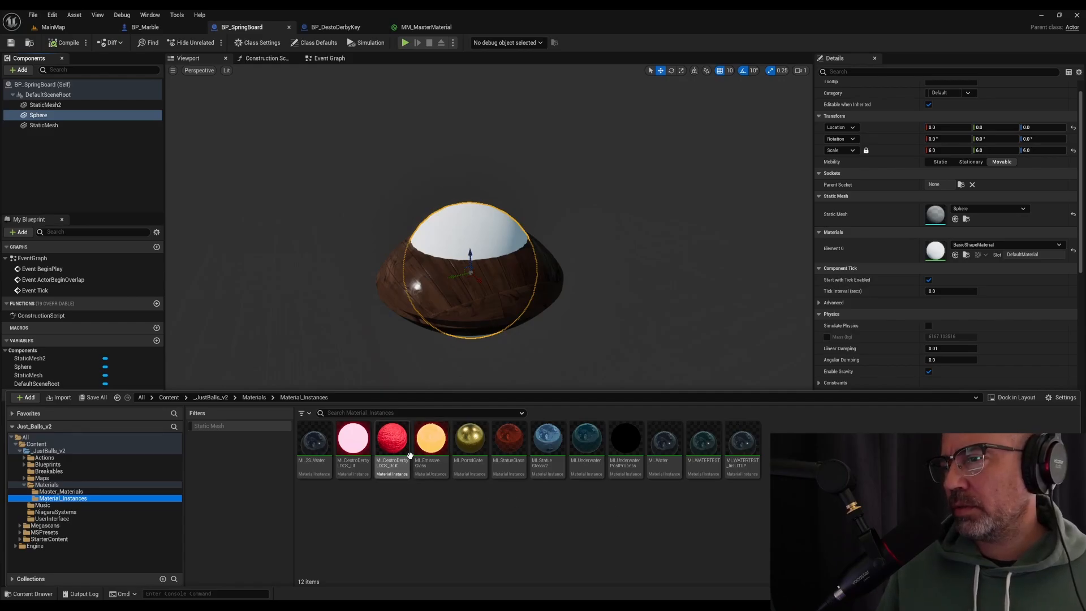
click(64, 491)
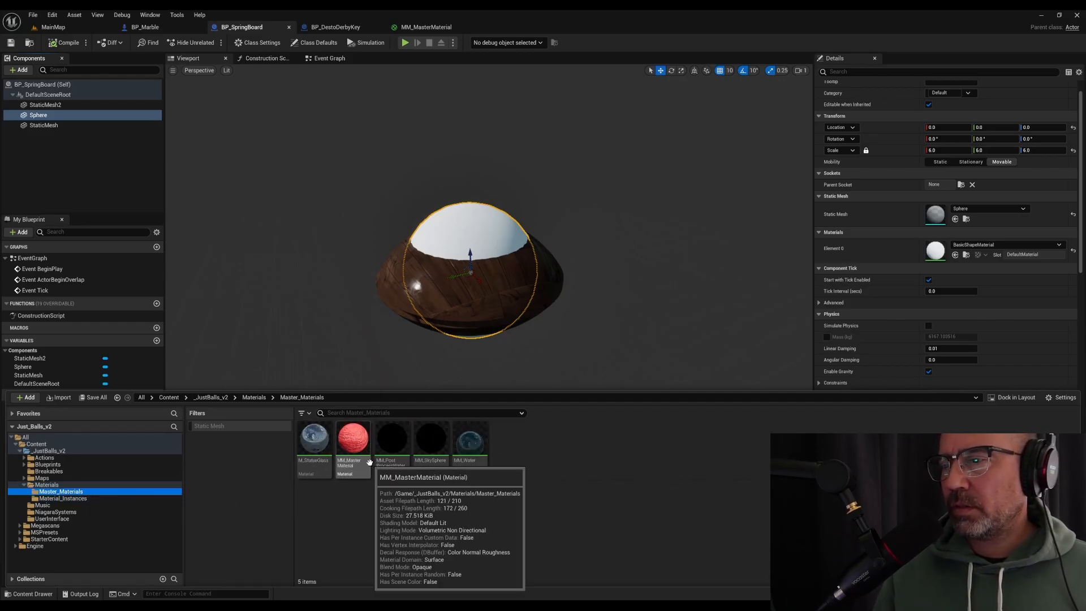
right_click(363, 441)
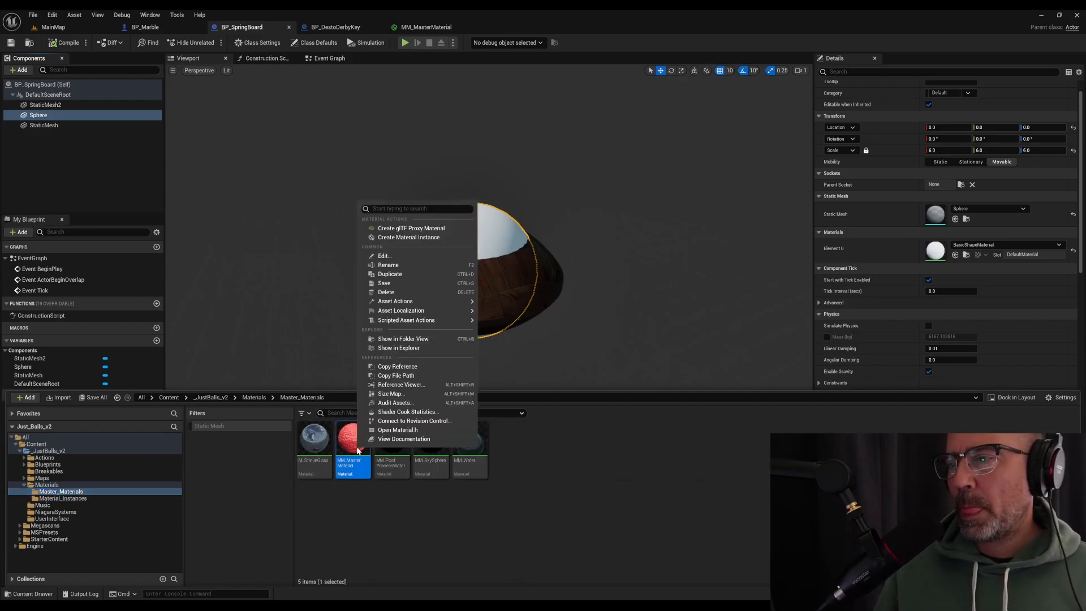
click(409, 238)
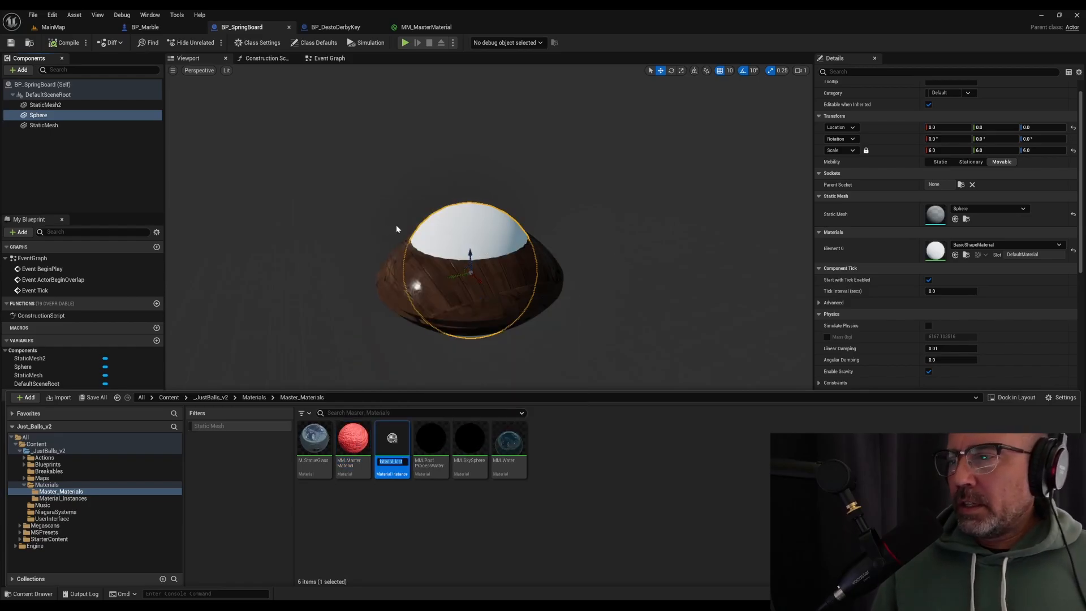
text(MI_SpringBoard_Unlit)
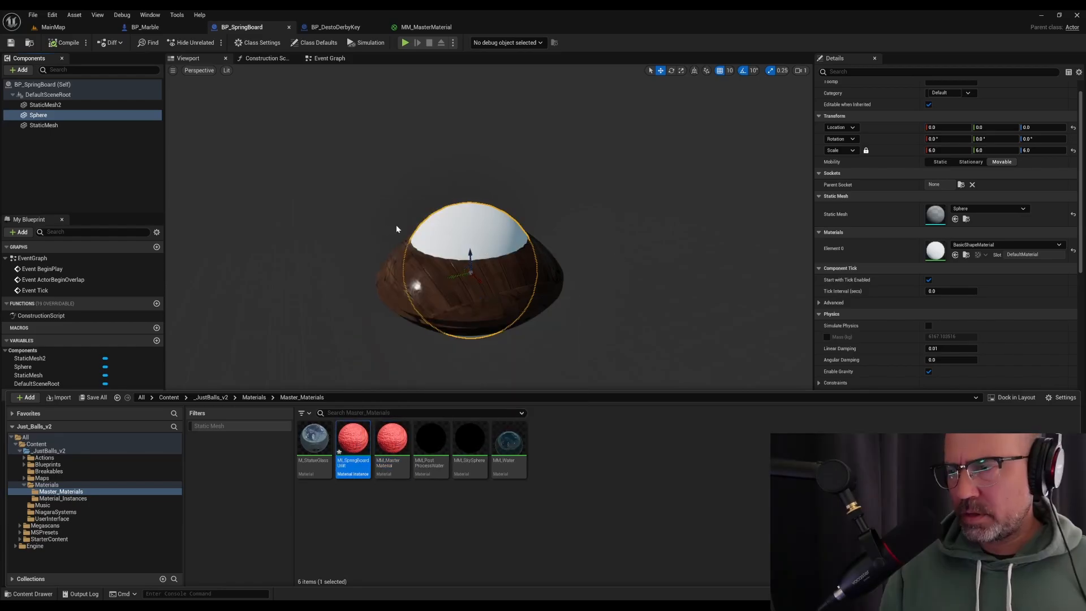
key(Return)
Move MI_SpringBoardUnlit into the Material_Instances folder and open it for editing
drag(343, 444, 76, 499)
click(118, 517)
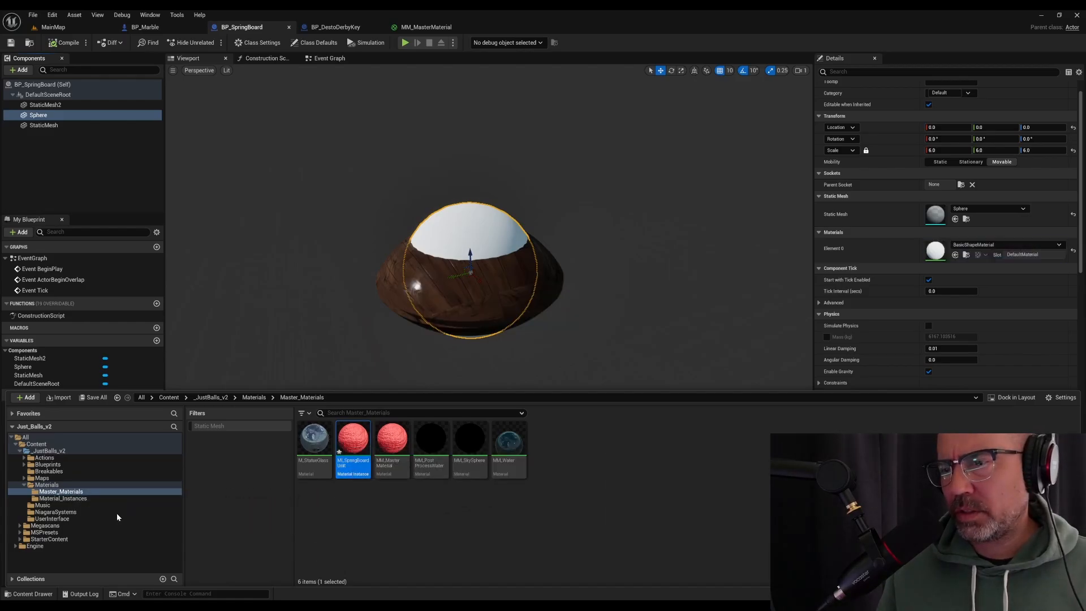
click(87, 498)
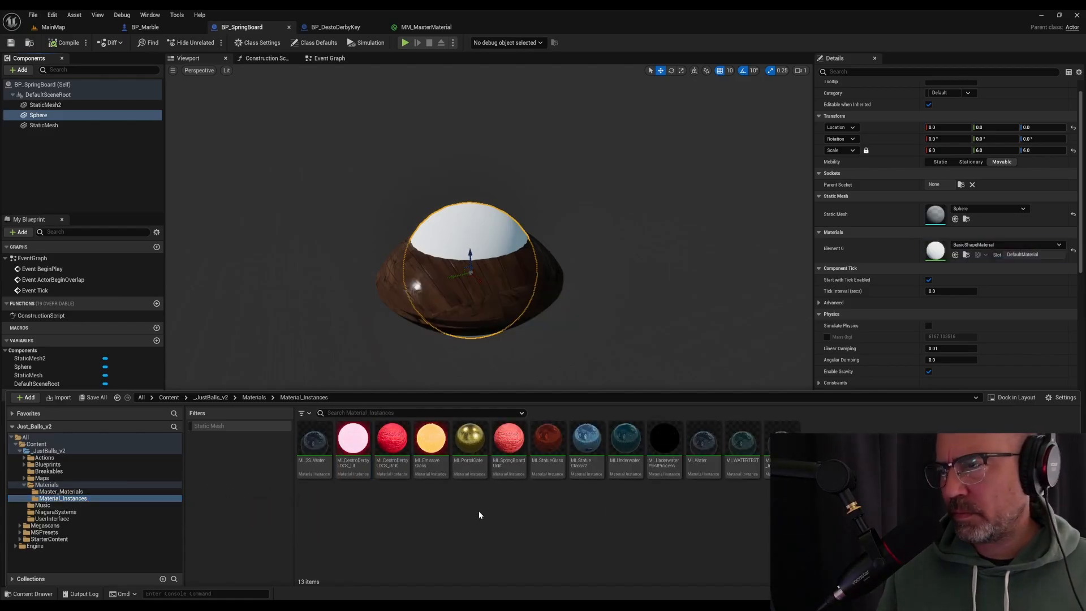
double_click(515, 440)
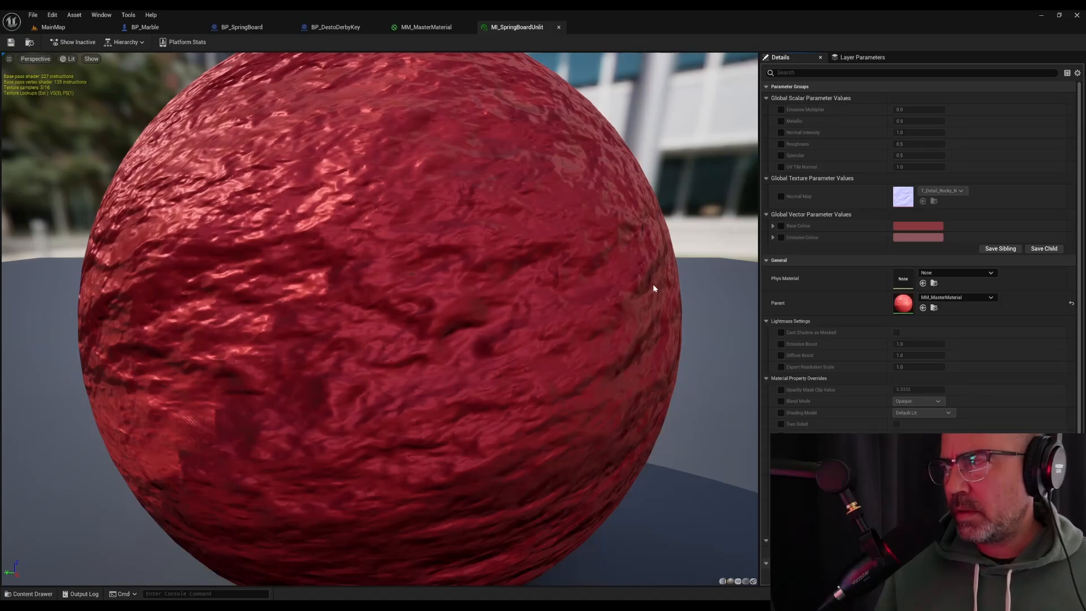
Override the material instance's Normal Map with the T_Wood_Oak_N texture from StarterContent
scroll(544, 277, down, 5)
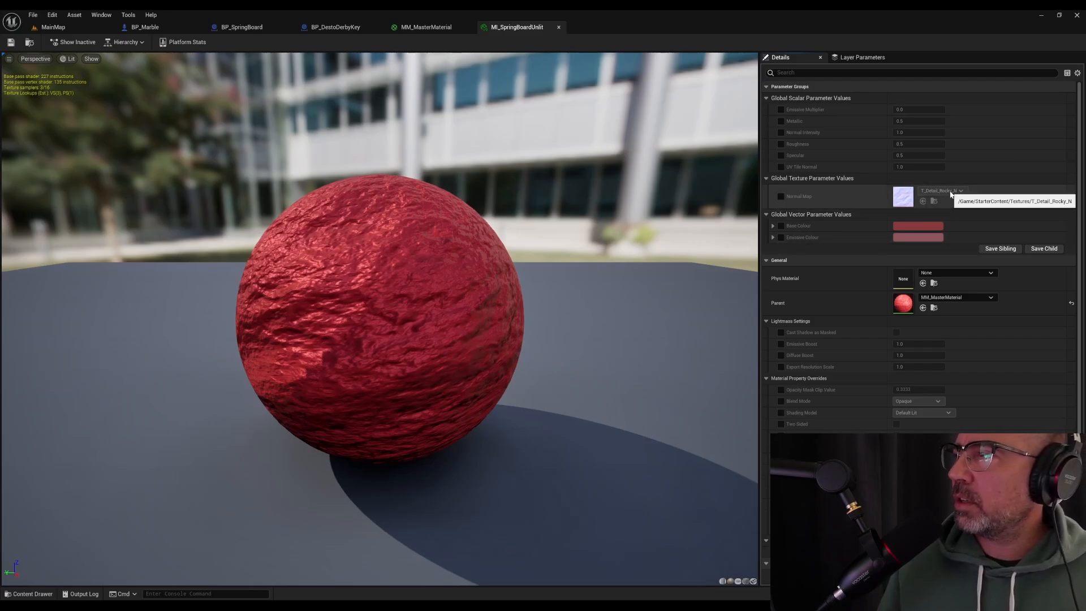
click(782, 196)
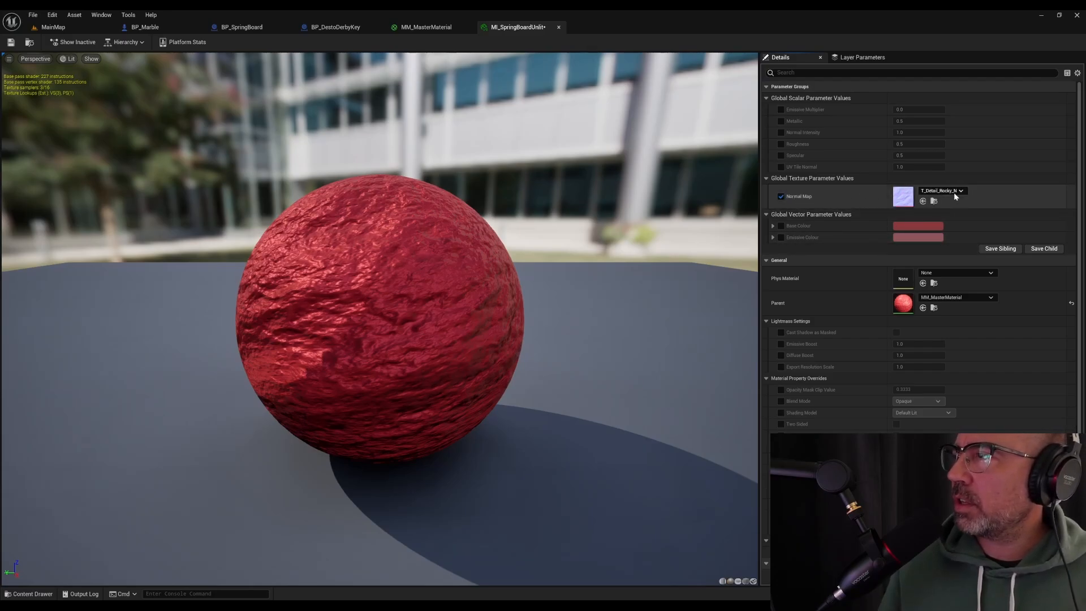
click(954, 193)
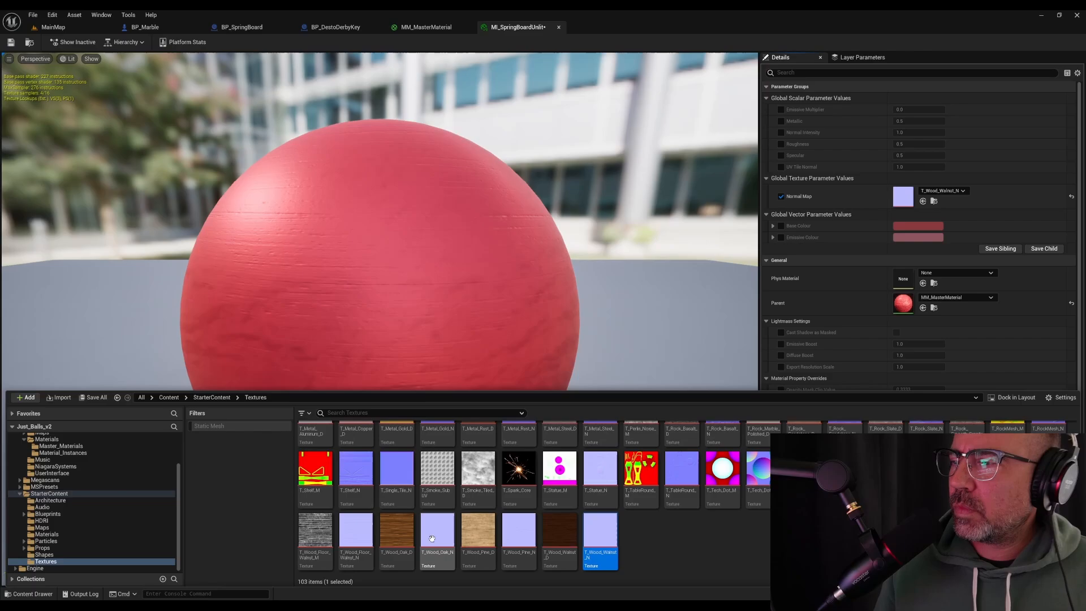
drag(438, 531, 905, 197)
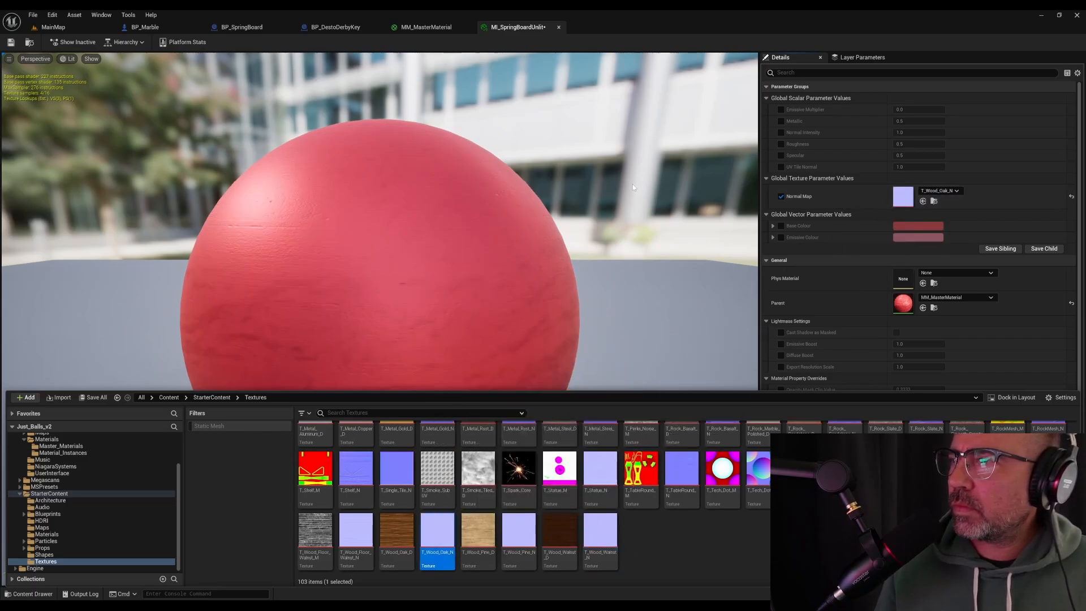
Enable the Base Colour and Emissive Colour overrides and set Base Colour to yellow, hex linear EFB71CFF
scroll(634, 187, down, 5)
mouse_move(633, 187)
right_down()
mouse_move(634, 150)
mouse_move(634, 243)
mouse_move(634, 204)
right_up()
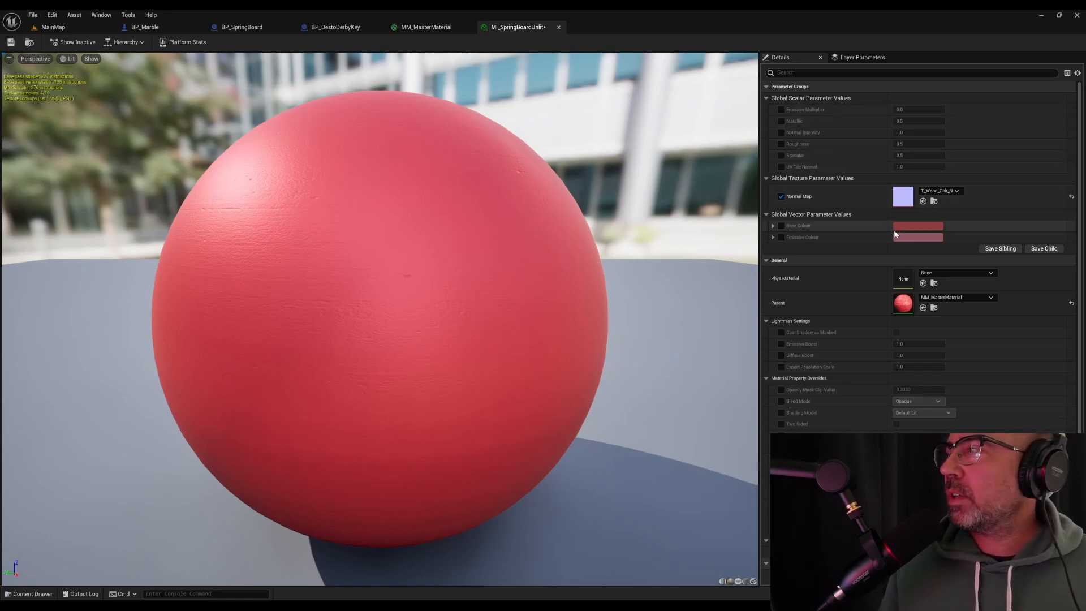
click(782, 225)
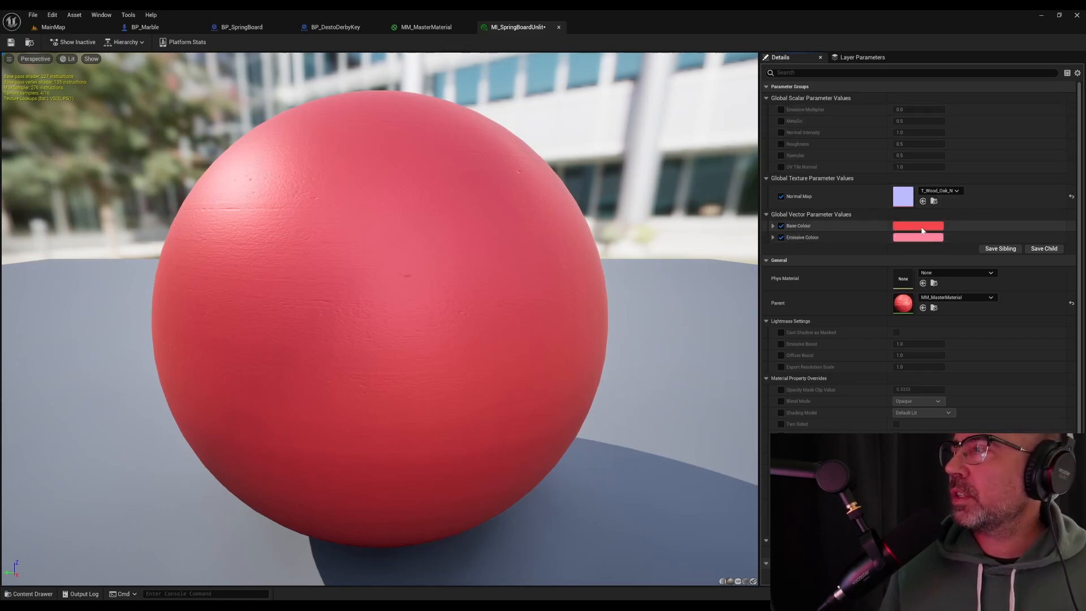
click(918, 226)
drag(810, 302, 813, 330)
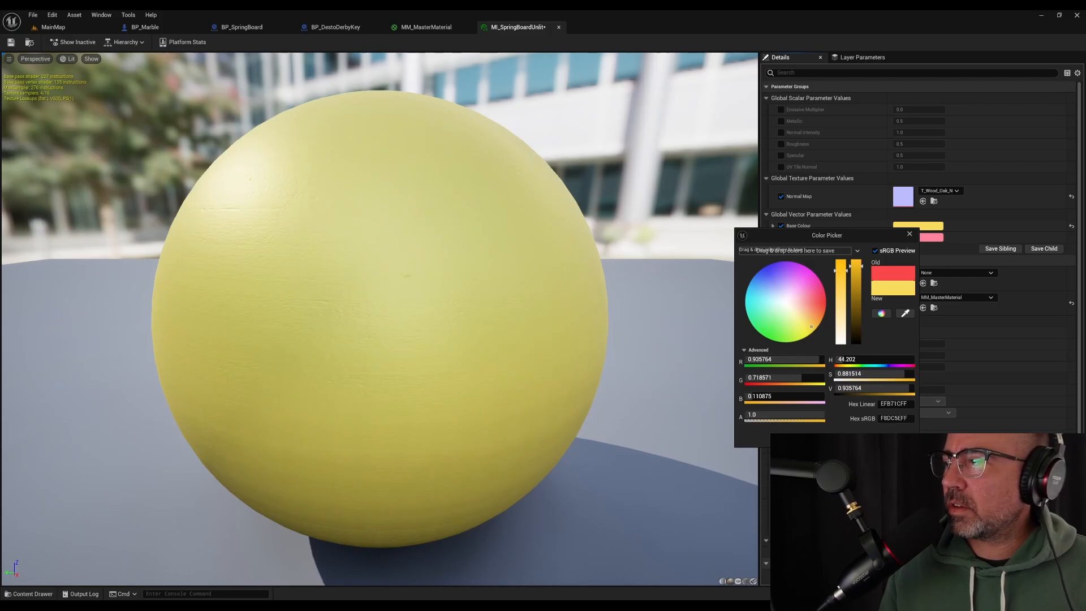
click(868, 438)
scroll(532, 314, down, 2)
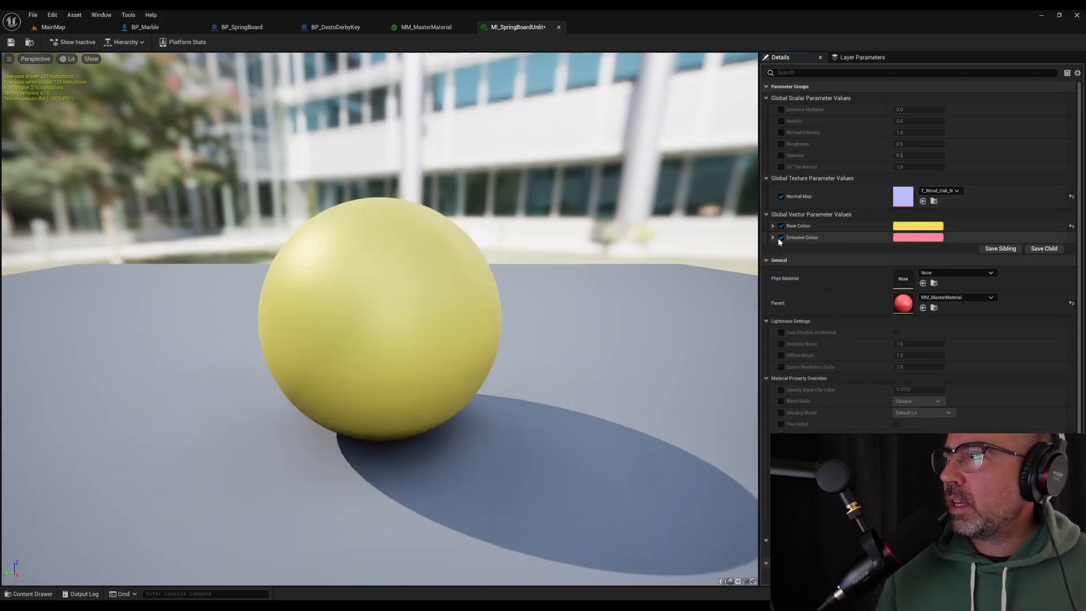
Set the material instance's Emissive Colour to a saturated yellow, hex linear FFC409FF
click(933, 238)
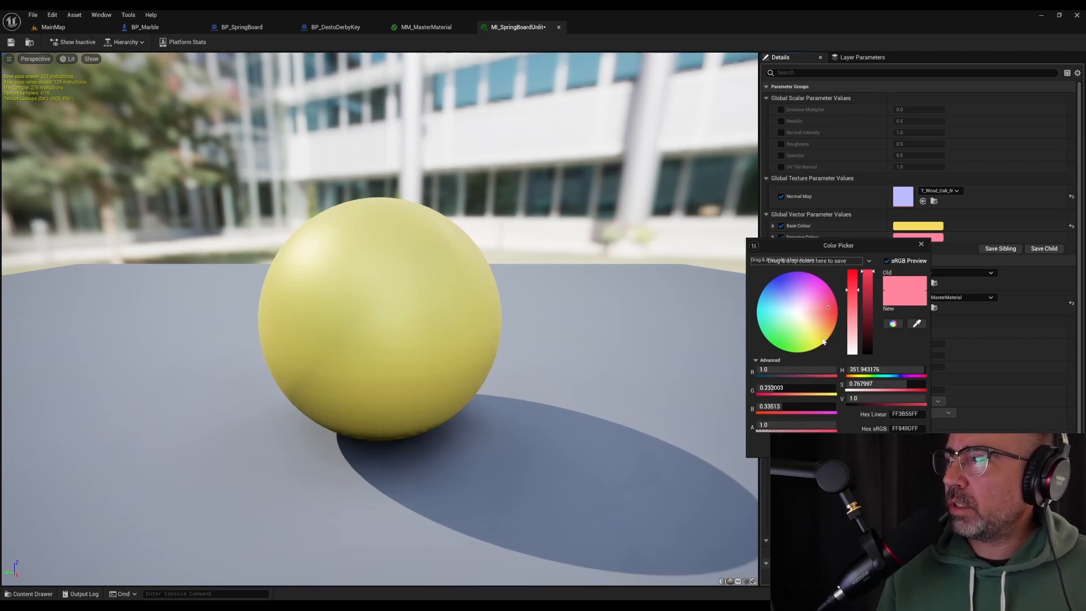
click(823, 340)
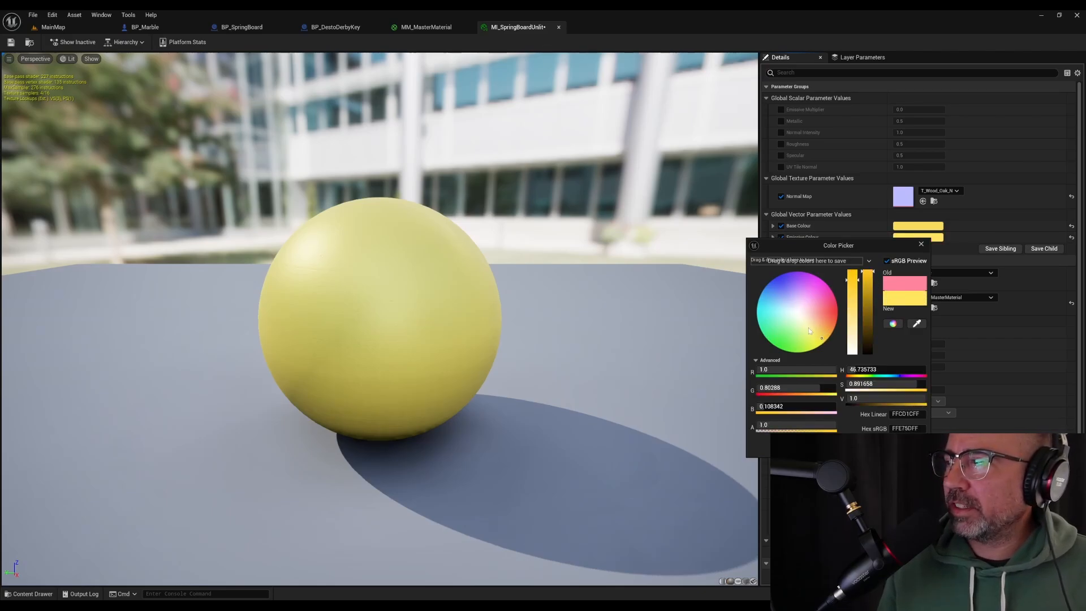
drag(823, 341, 826, 341)
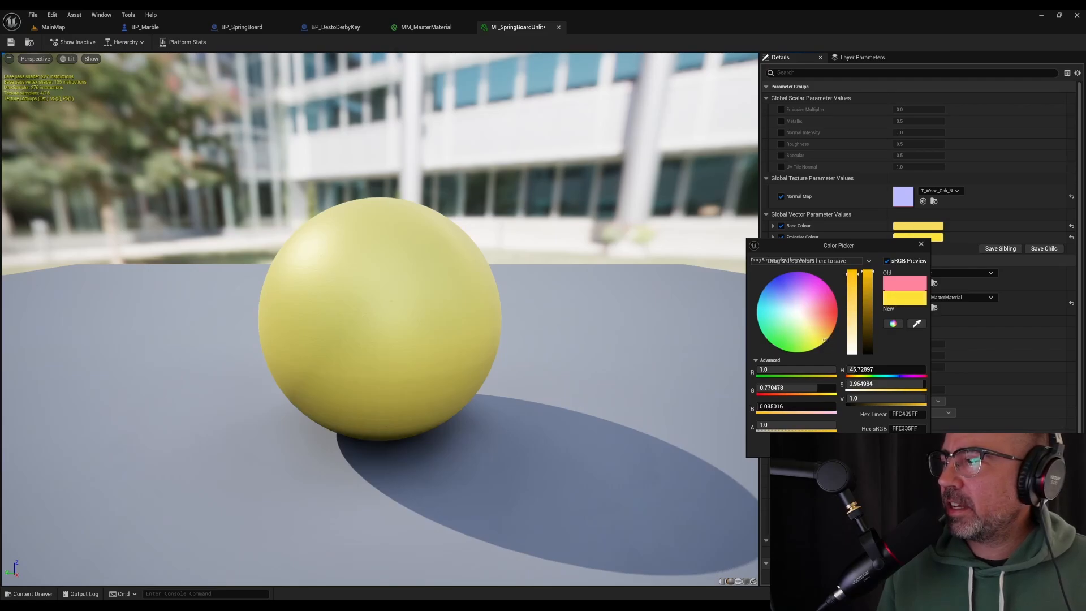
Override the Emissive Multiplier at 0.0, set Normal Intensity to 5.0, and save MI_SpringBoardUnlit
click(782, 109)
click(781, 132)
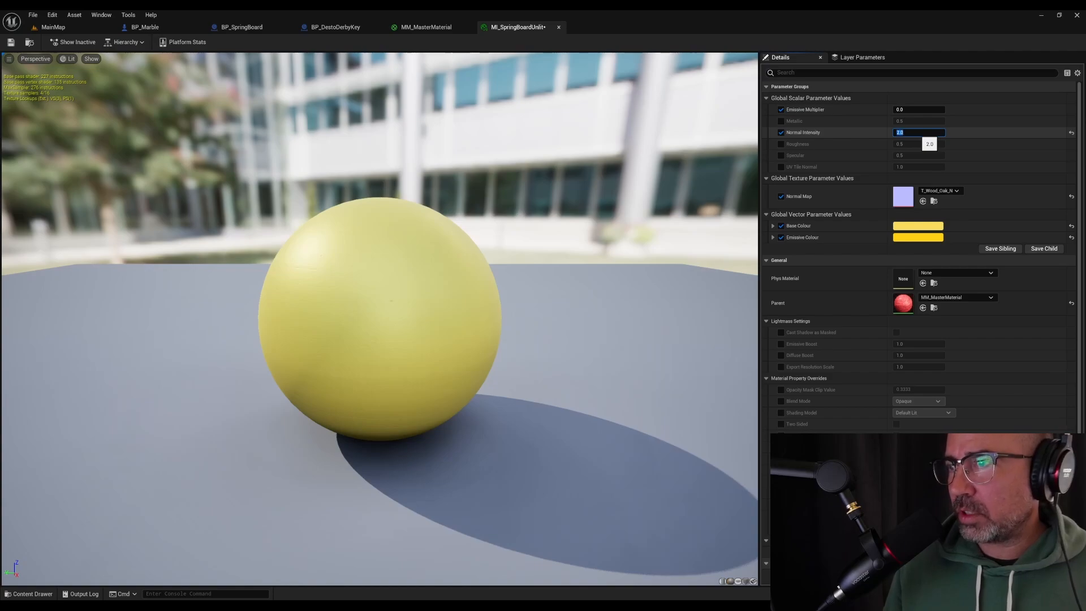
text(5)
key(Return)
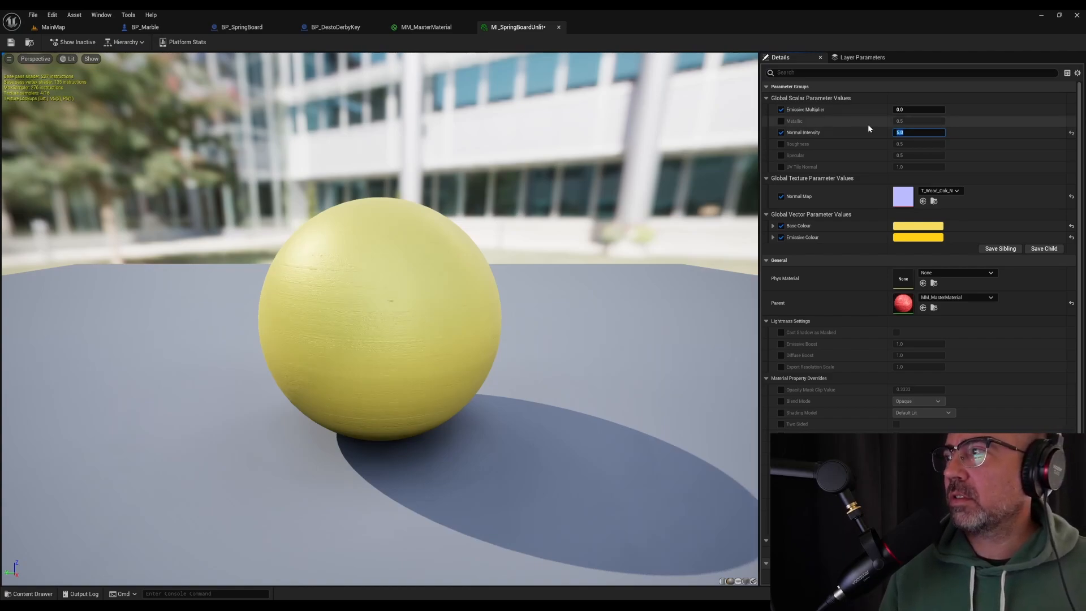
click(10, 42)
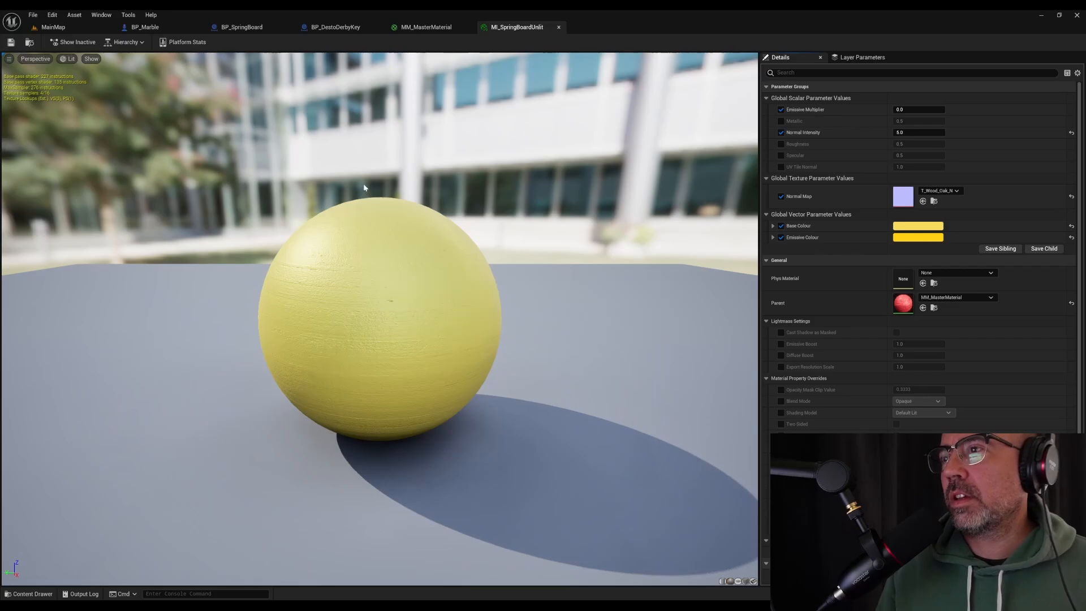
scroll(364, 187, up, 3)
right_drag(363, 187, 364, 170)
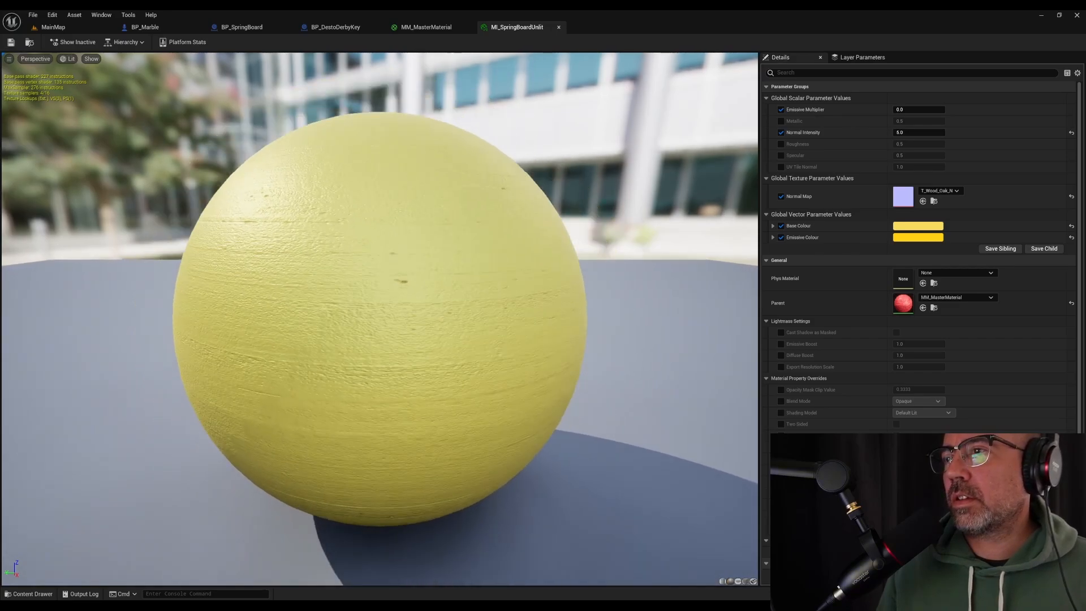
Assign MI_SpringBoardUnlit to the Sphere component in BP_SpringBoard and check the springboard's look in MainMap
click(53, 27)
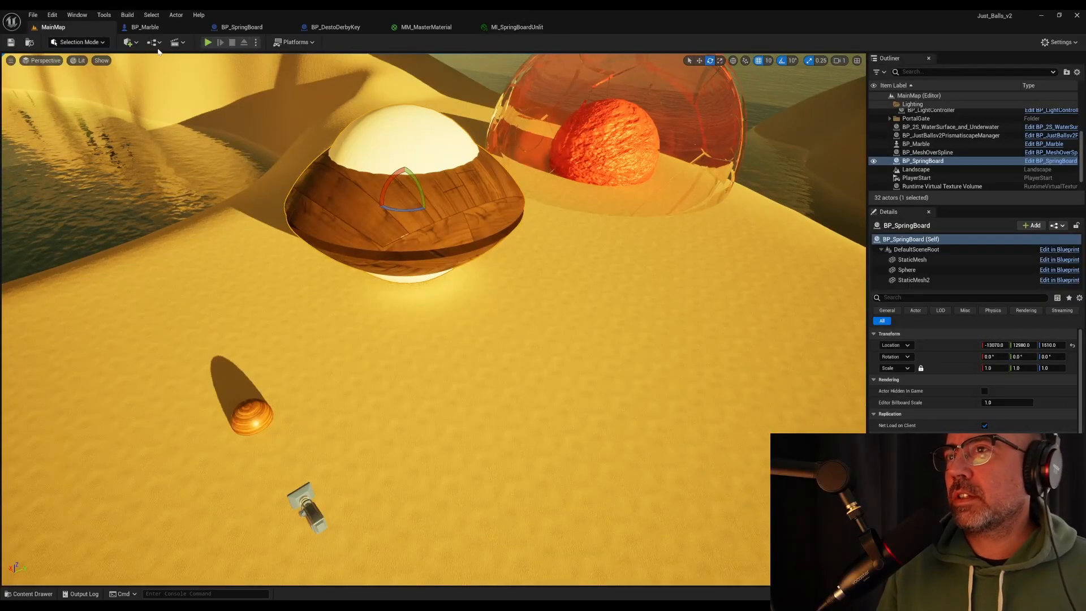
click(145, 26)
click(242, 27)
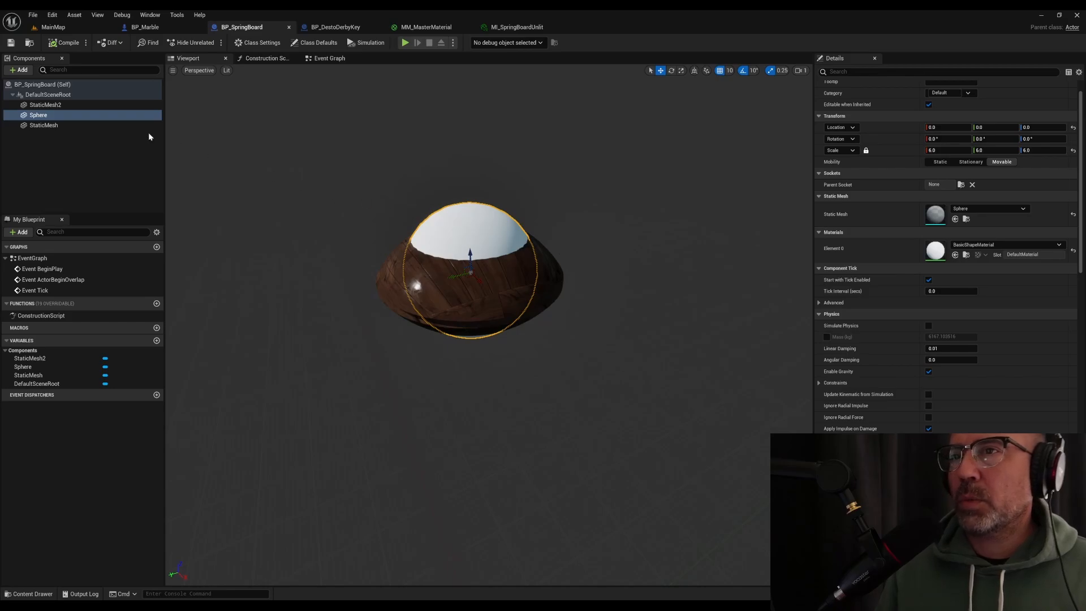
click(993, 245)
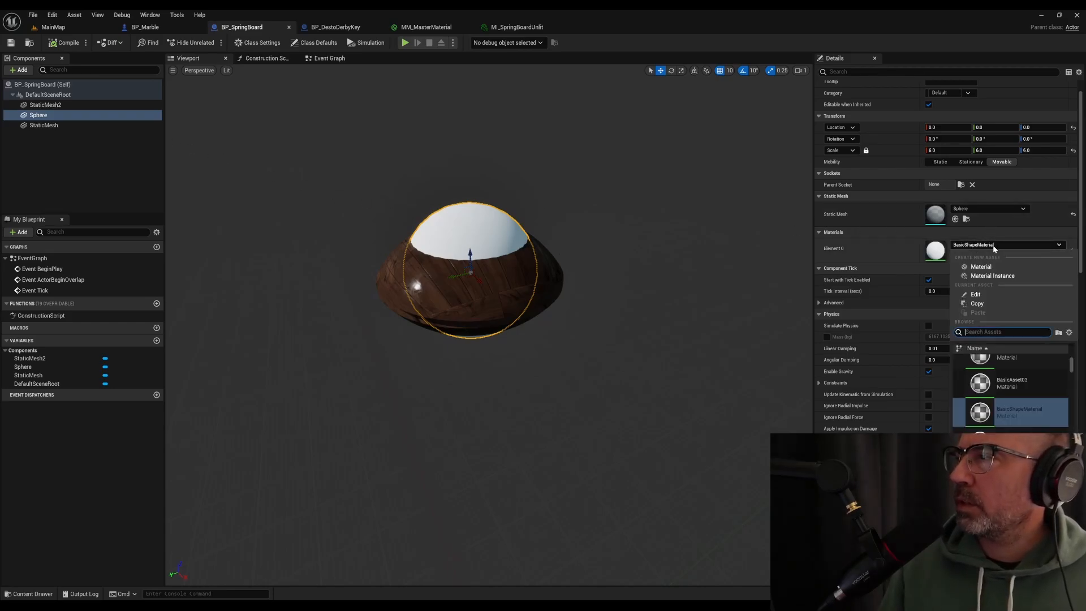
text(MI)
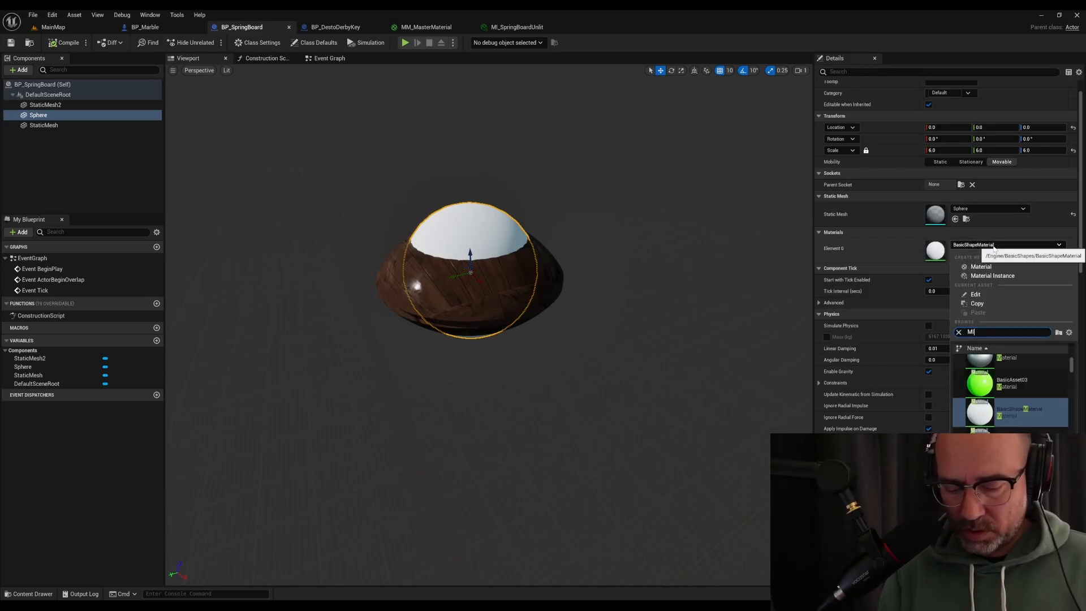
text(_spr)
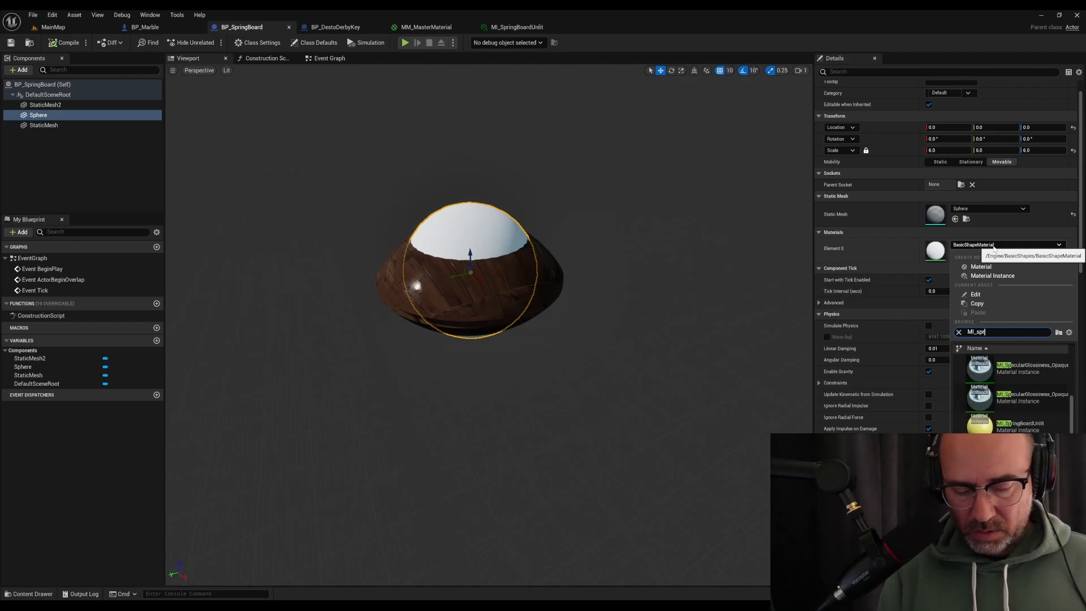
click(1000, 378)
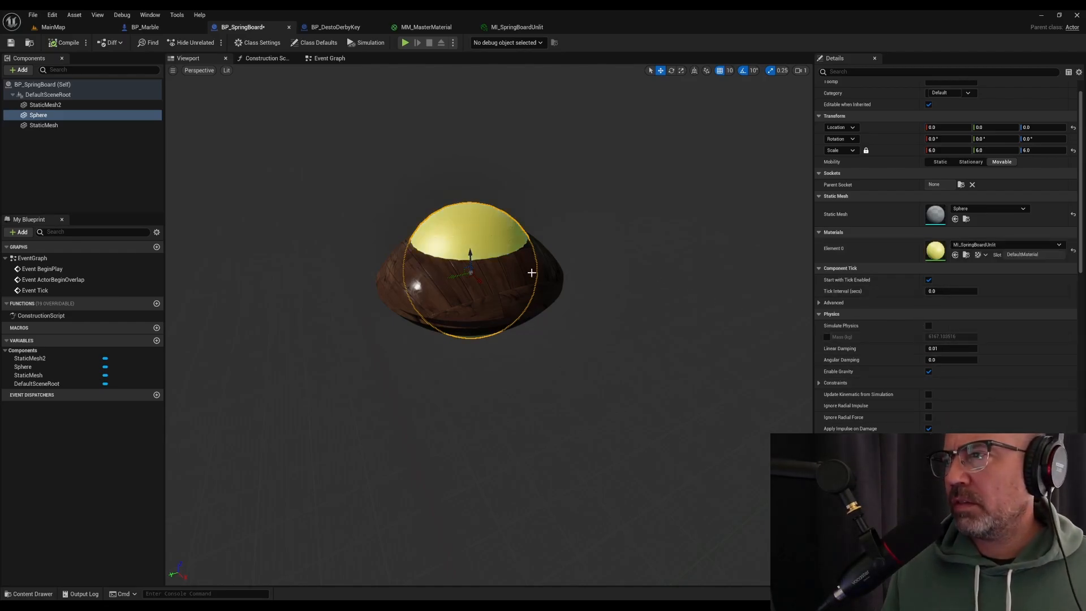
scroll(515, 281, up, 3)
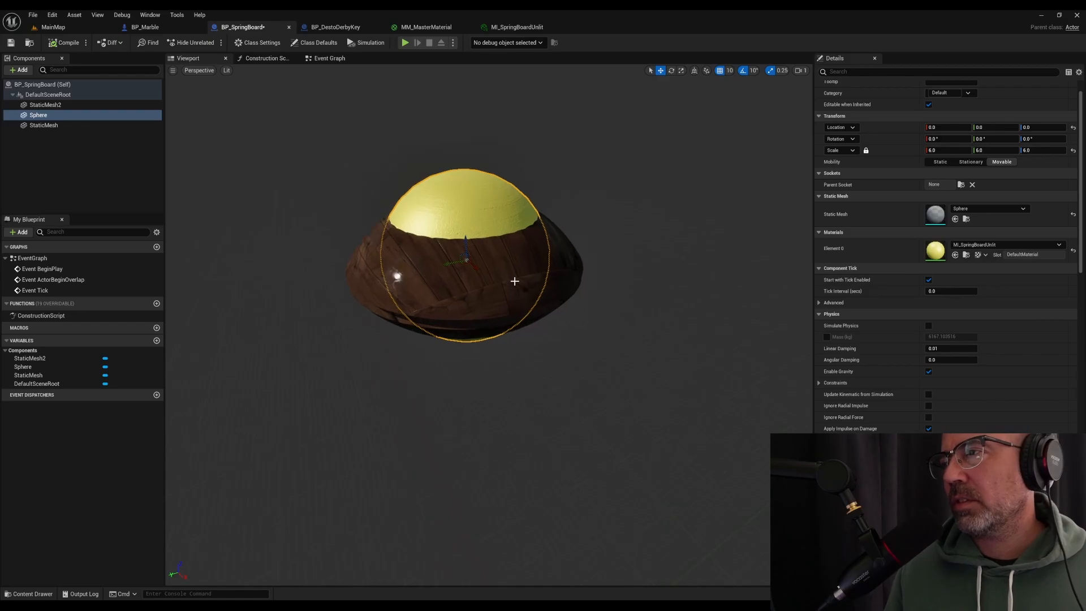
scroll(521, 283, up, 1)
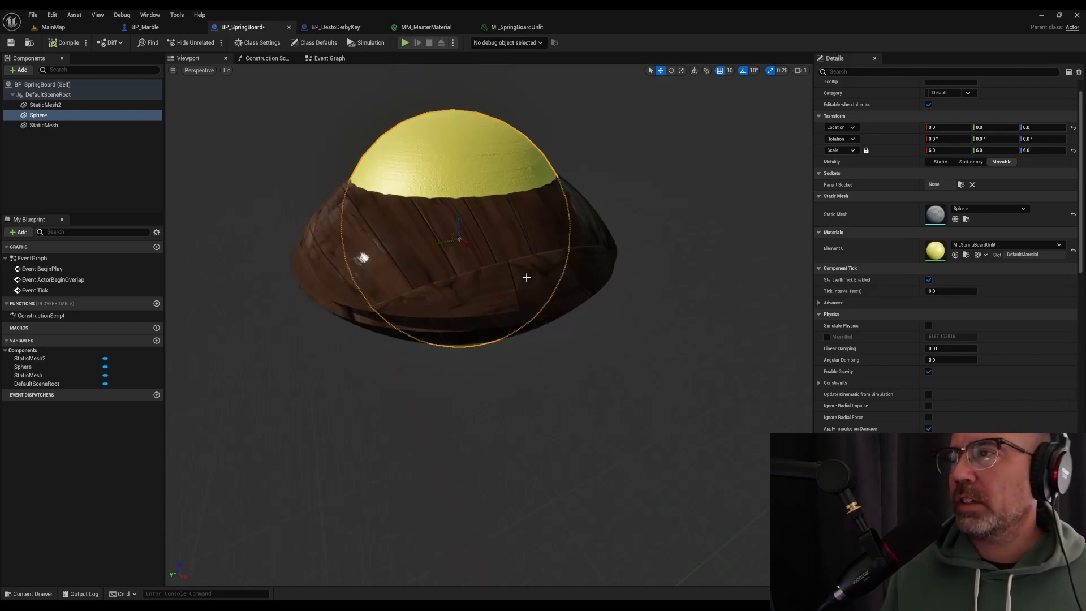
scroll(525, 278, up, 1)
scroll(525, 278, down, 2)
scroll(521, 279, up, 2)
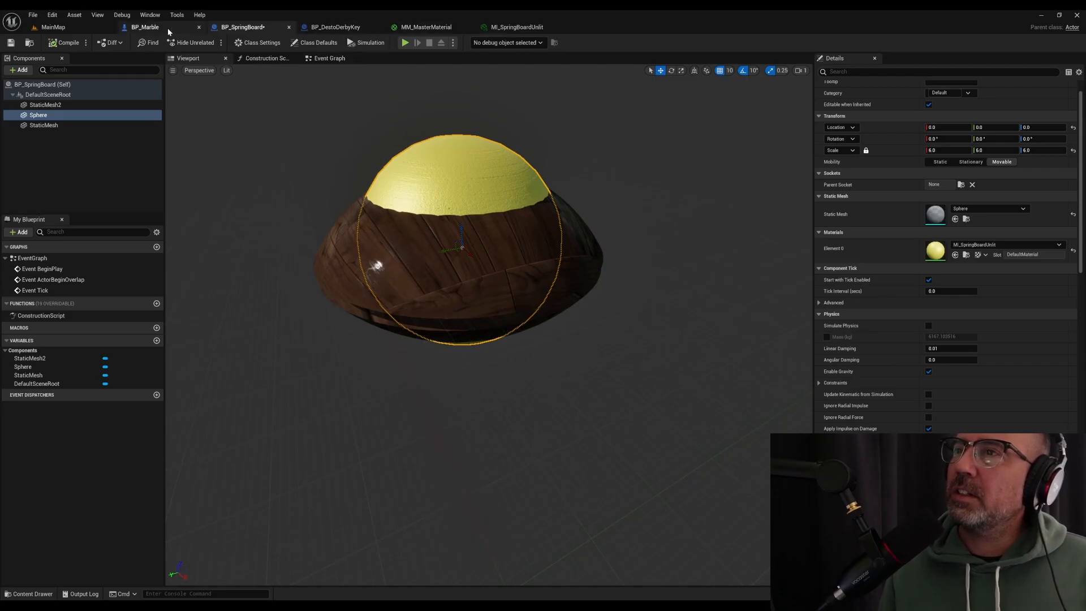
click(85, 28)
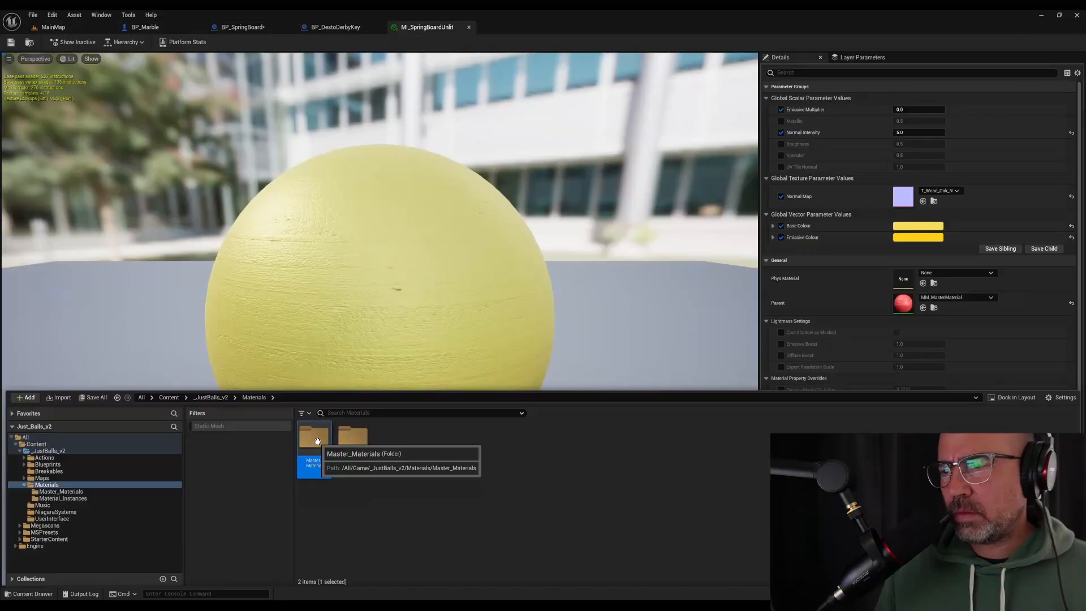
Create another material instance of MM_MasterMaterial in the Master_Materials folder and name it MI_SpringboardBase
click(61, 491)
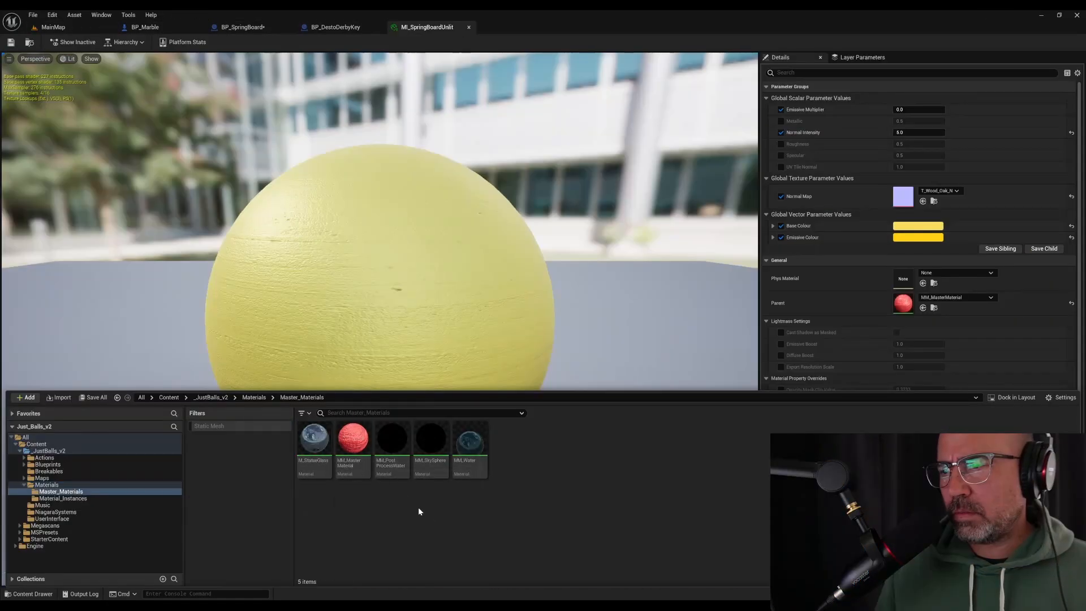
right_click(357, 450)
click(407, 239)
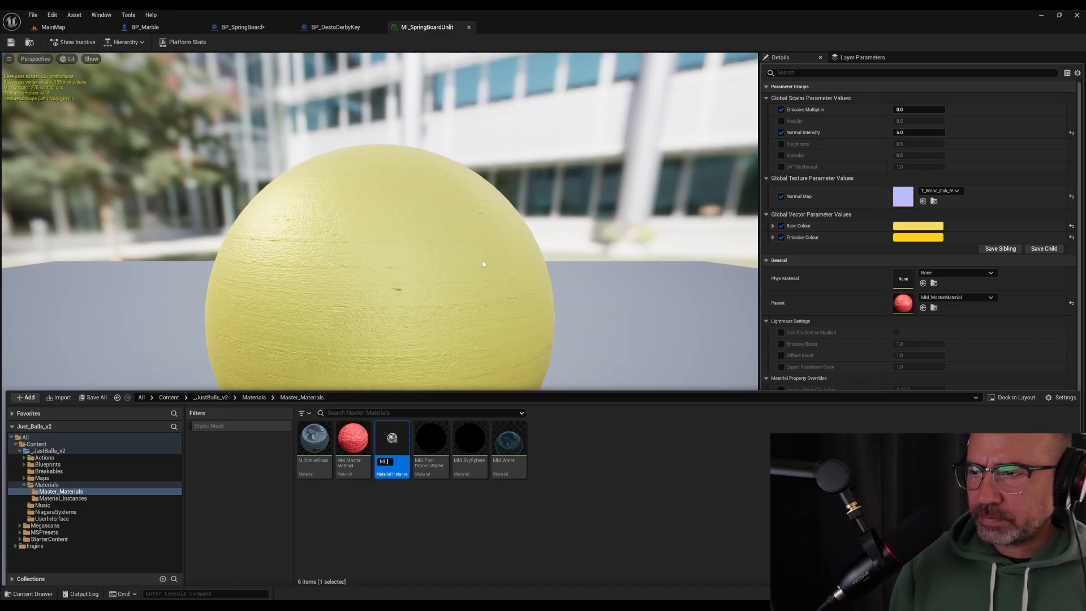
text(MI_)
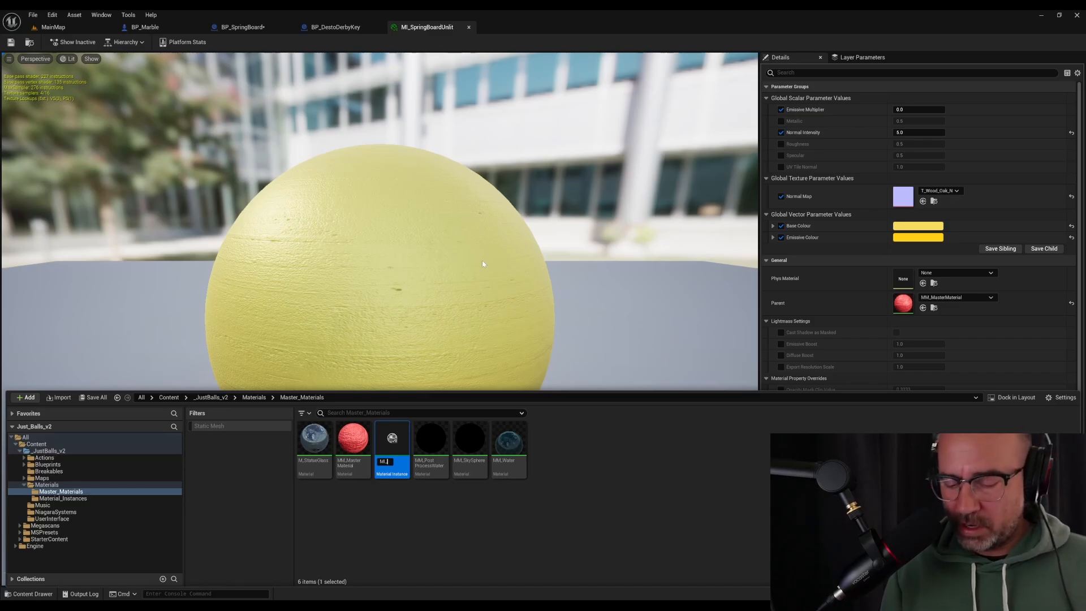
text(S)
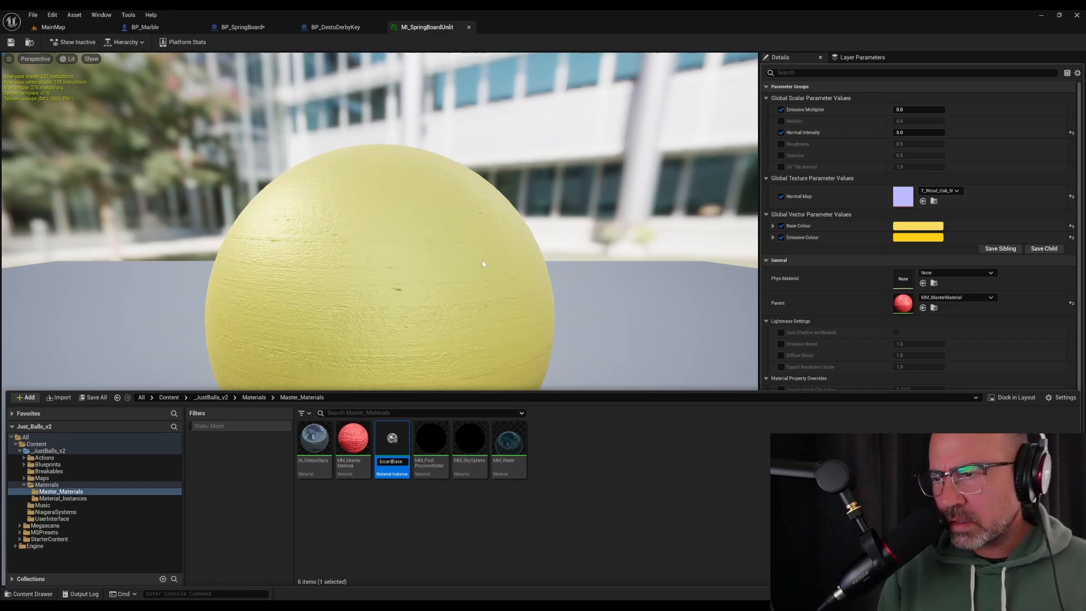
key(Return)
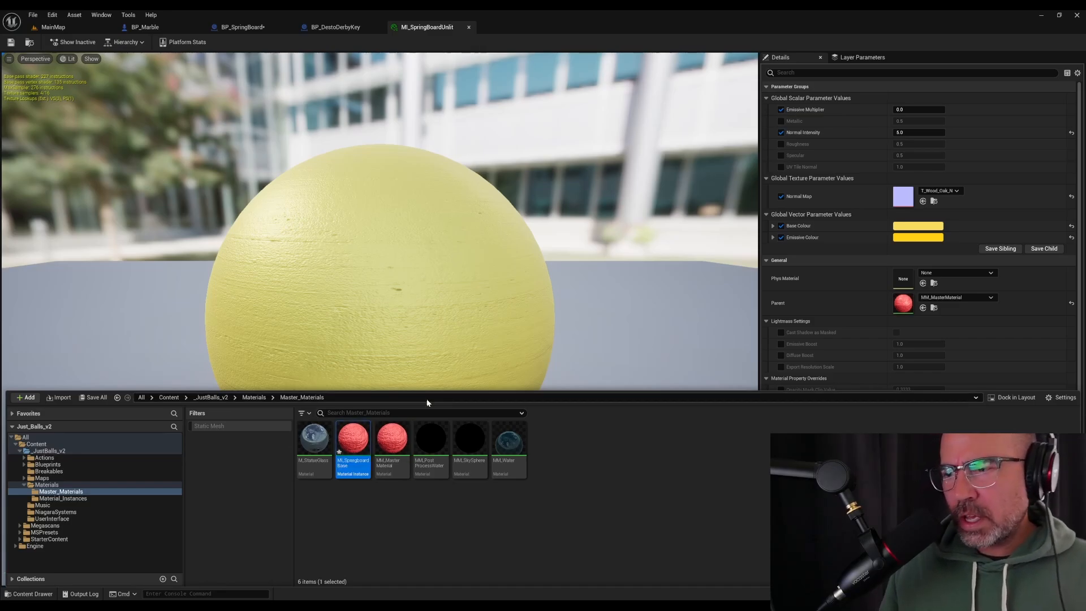
Move MI_SpringboardBase into the Material_Instances folder and open it for editing
drag(358, 450, 77, 501)
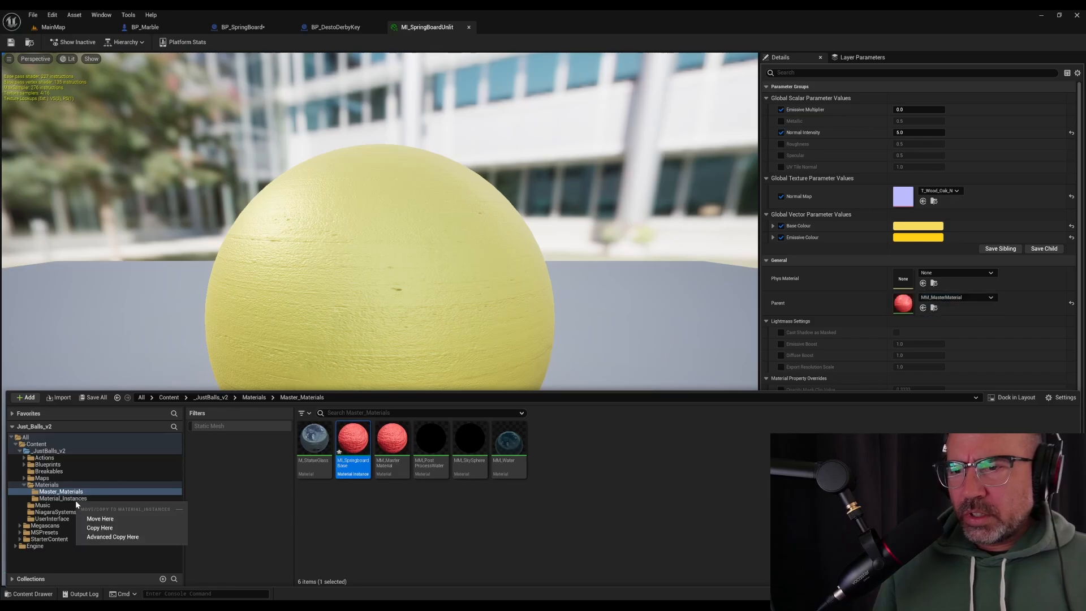
click(100, 519)
click(111, 497)
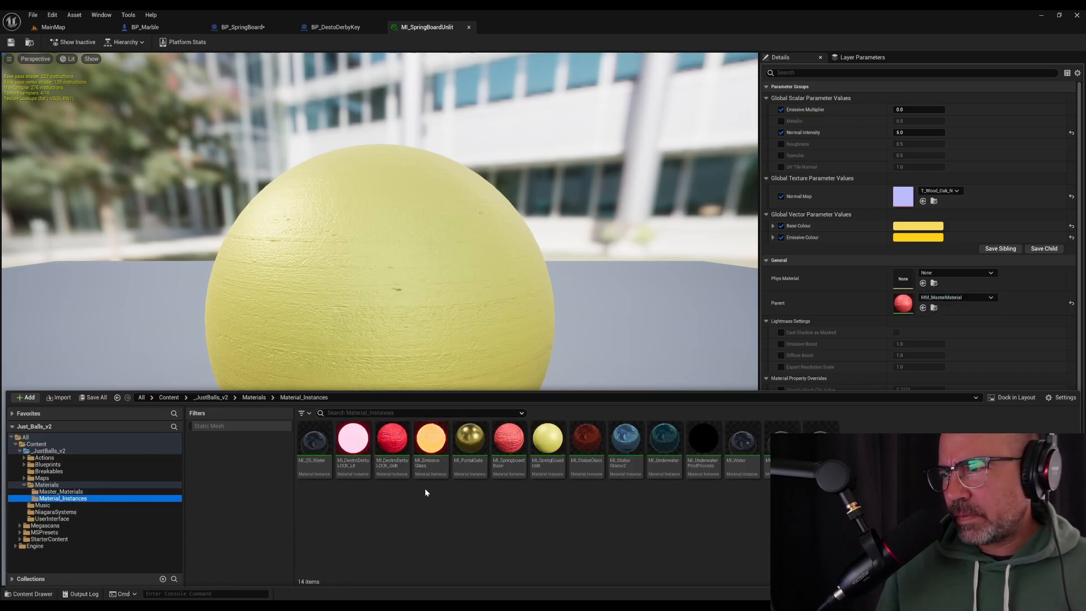
click(553, 438)
click(540, 520)
click(513, 443)
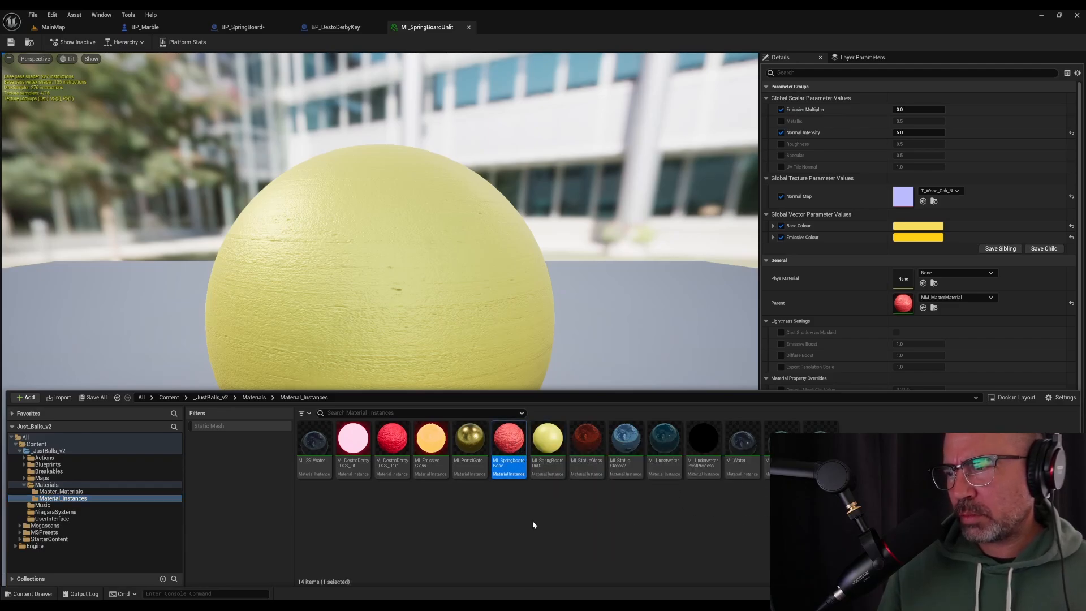
double_click(515, 444)
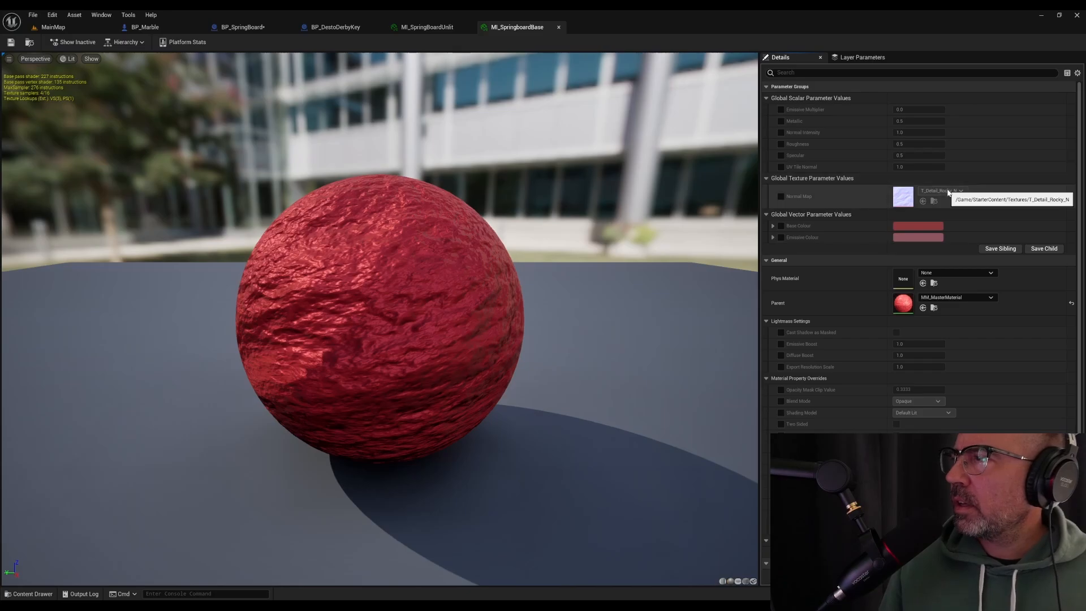
Override the Normal Map of MI_SpringboardBase with the T_Default_Normal texture
click(782, 197)
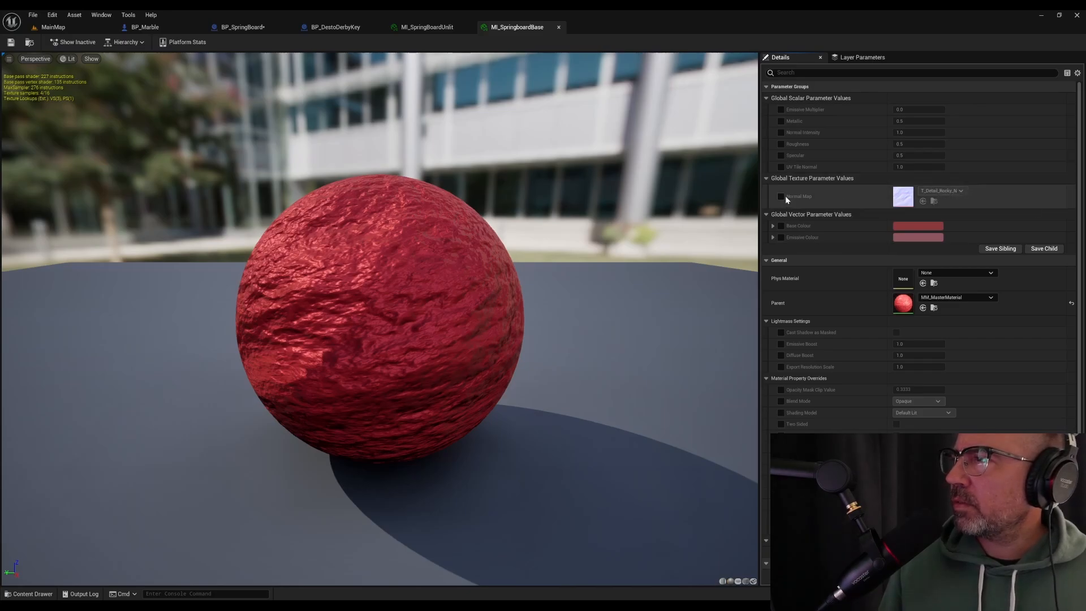
click(941, 191)
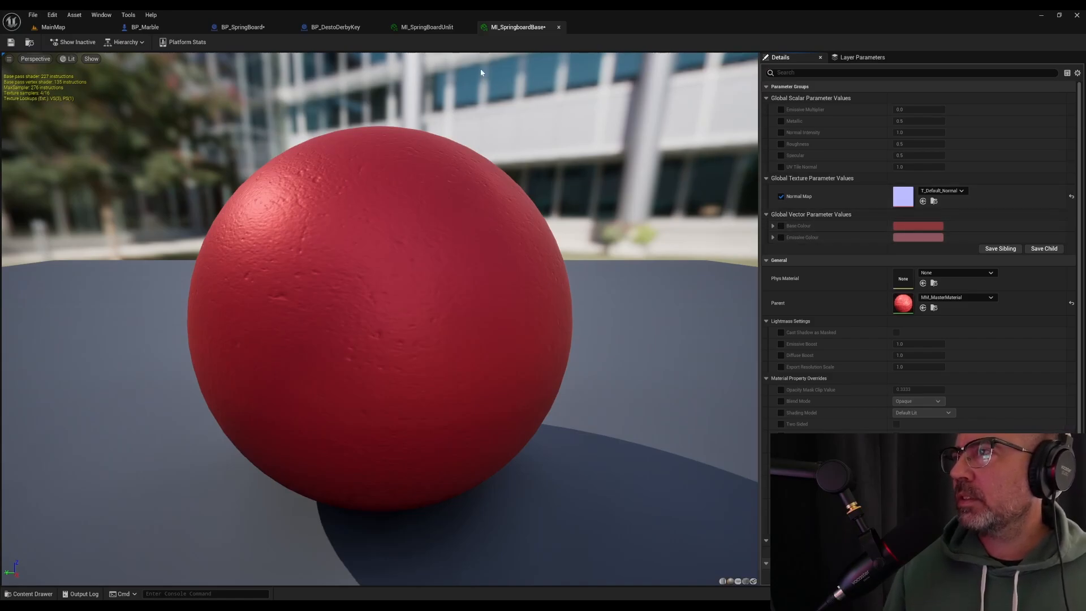
Assign the MI_SpringboardBase material to the StaticMesh component in BP_SpringBoard
click(87, 29)
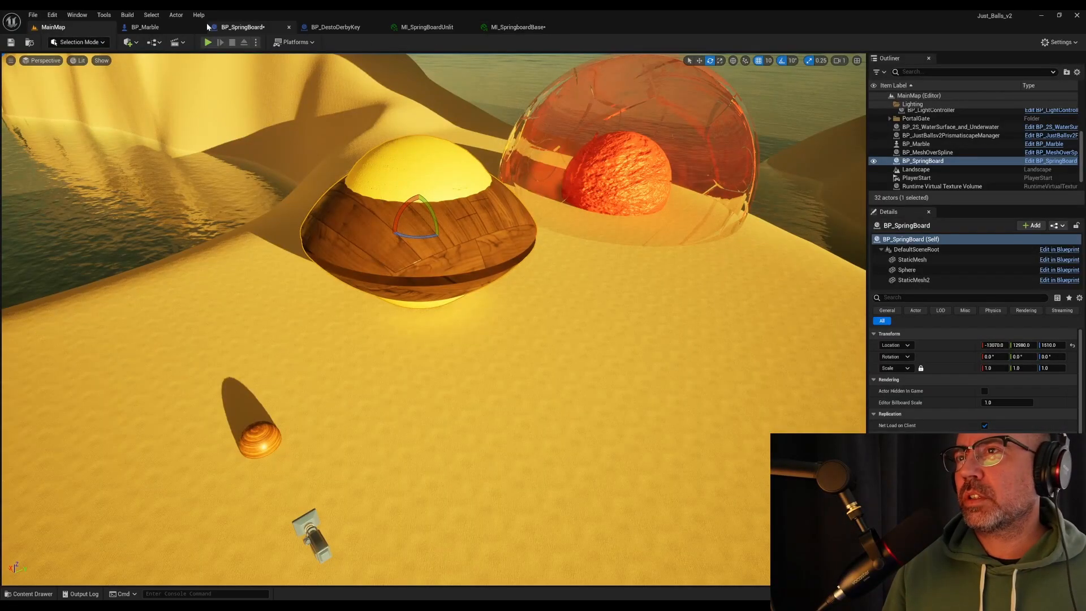
click(244, 28)
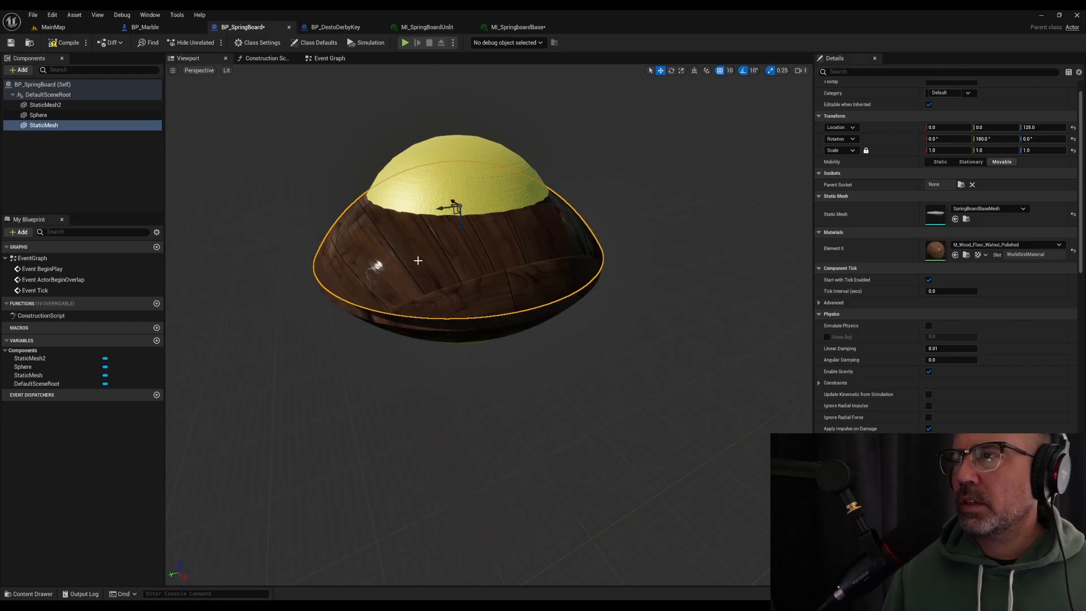
click(1024, 248)
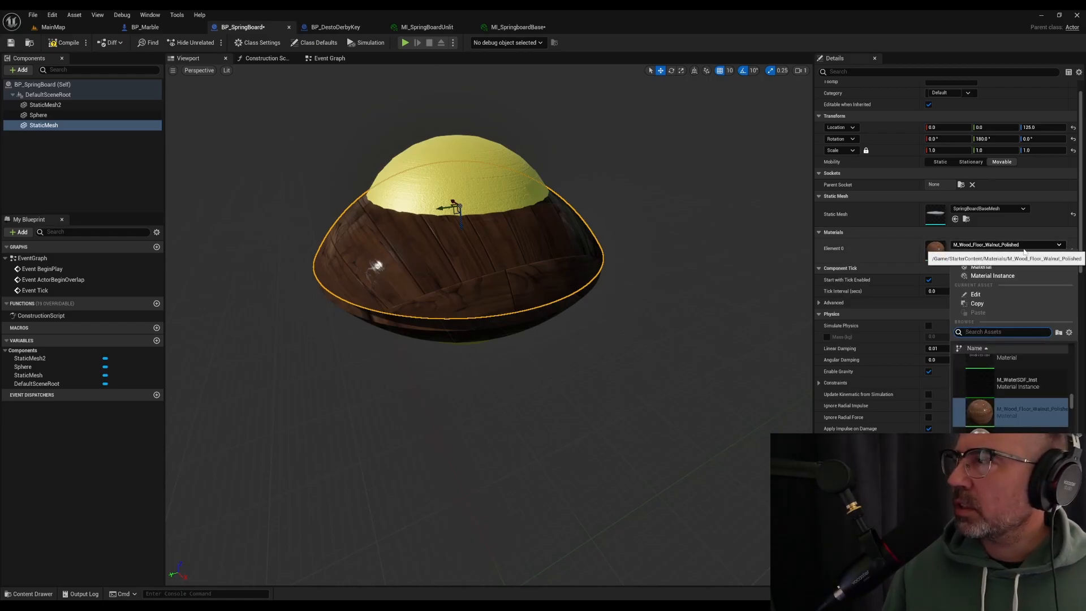
text(MI_Spri)
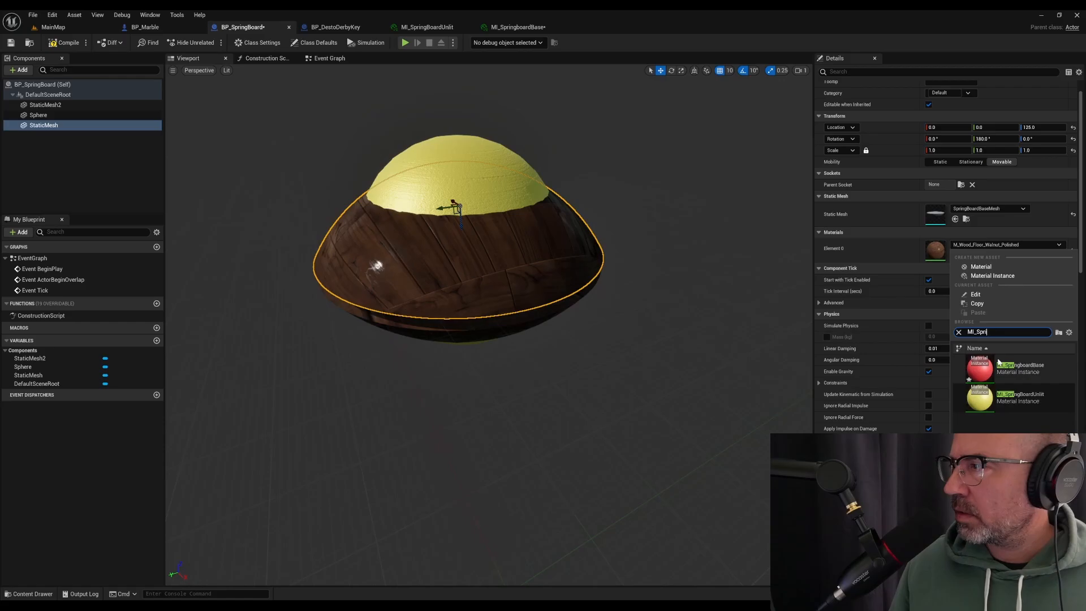
click(1012, 374)
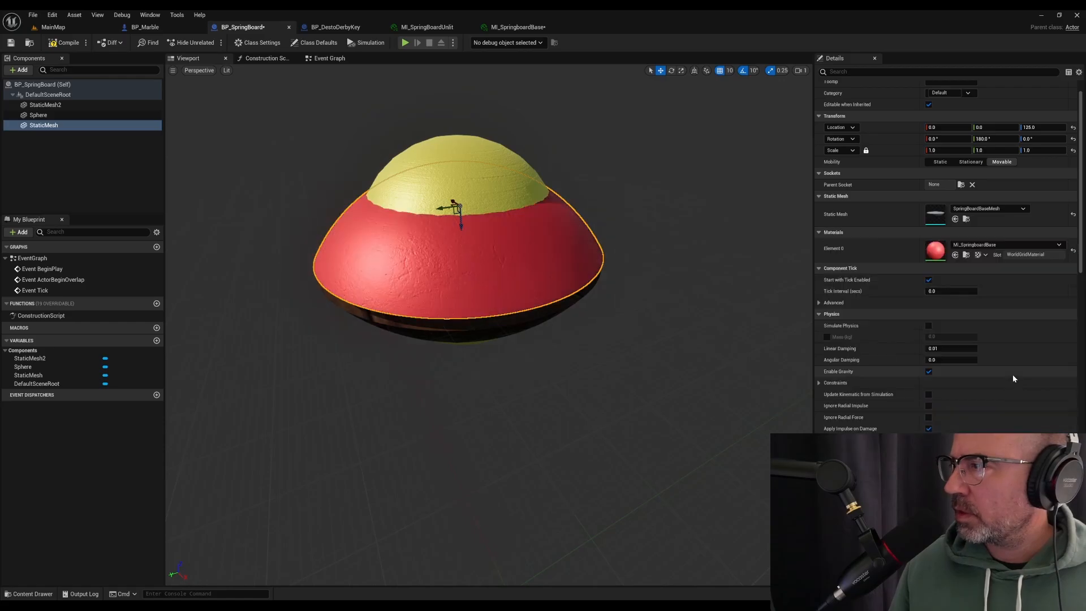
Assign MI_SpringboardBase to the StaticMesh2 component, compile and save BP_SpringBoard, and check the springboard in MainMap
click(71, 106)
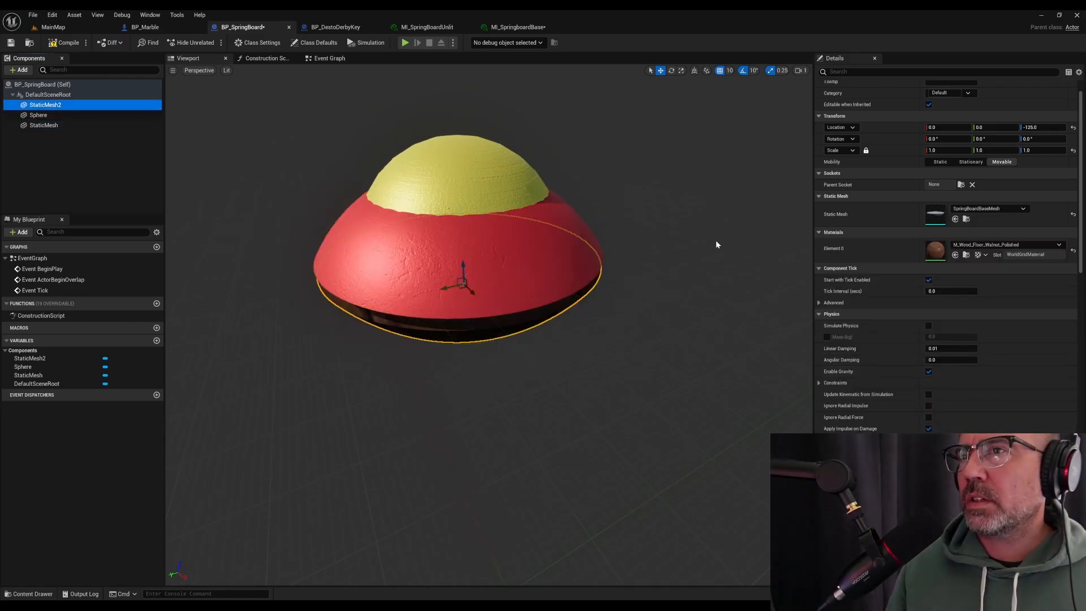
click(1046, 247)
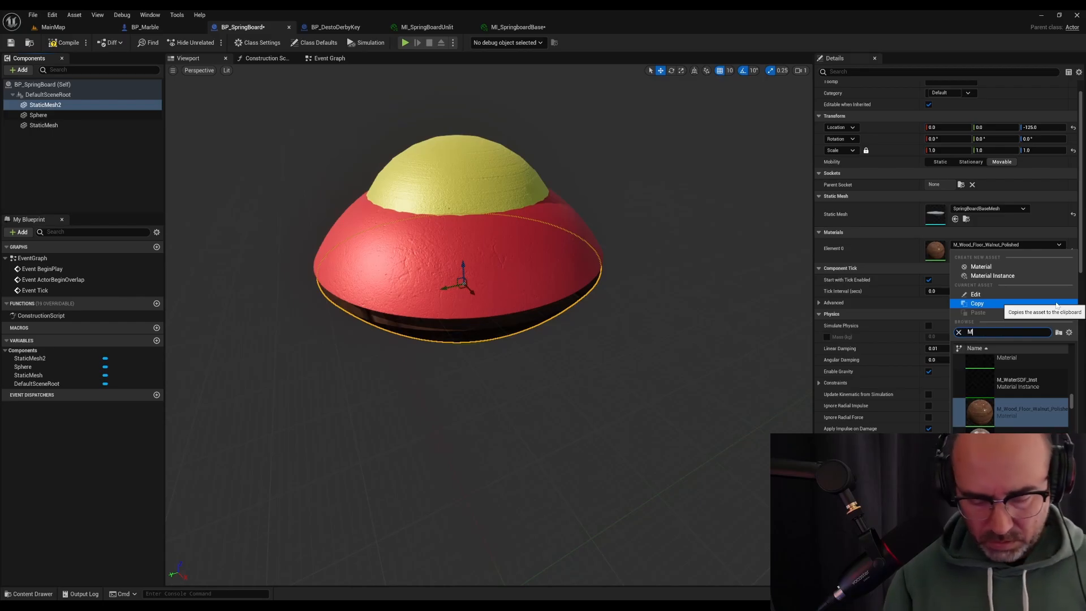
text(MI_Spri)
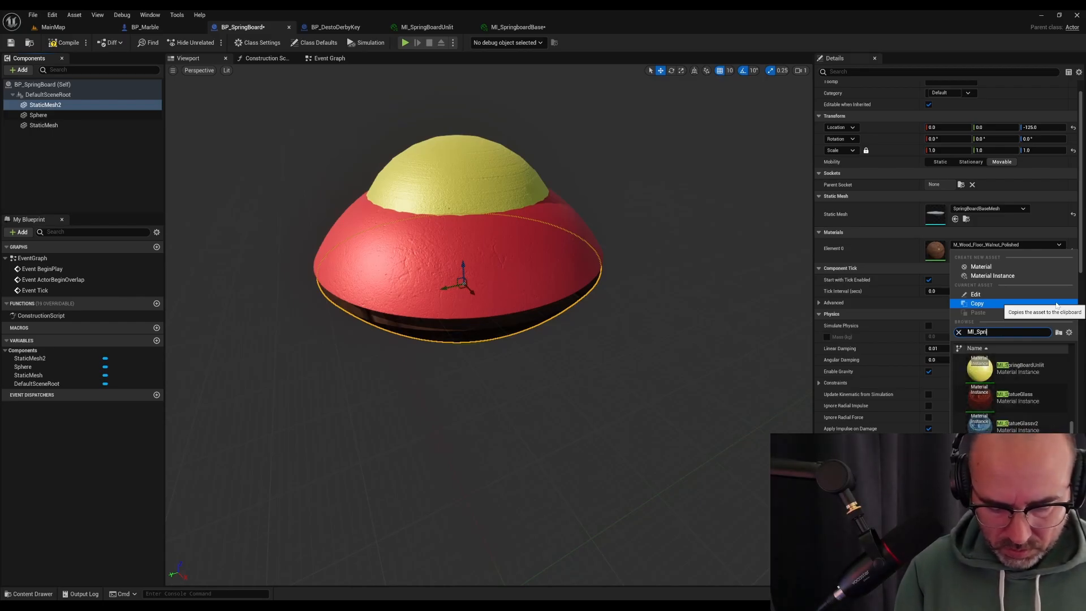
click(1044, 371)
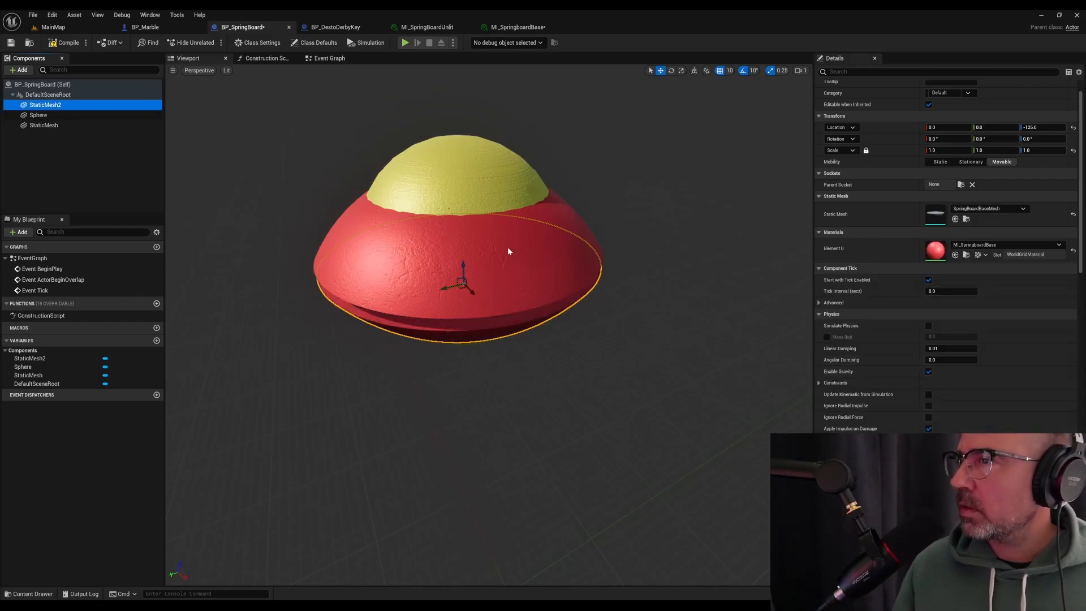
click(59, 45)
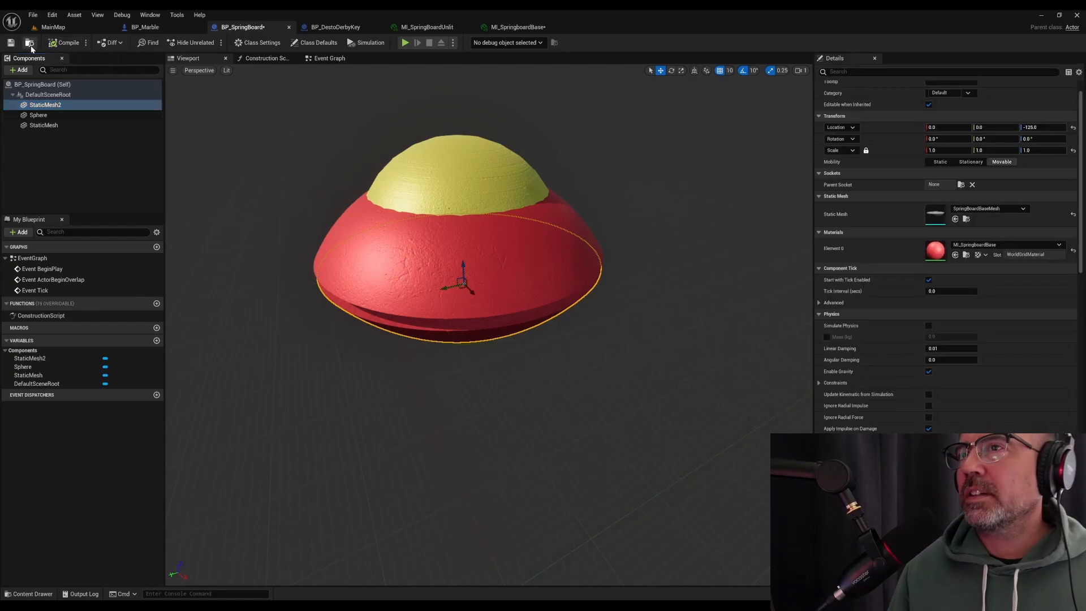
click(11, 43)
click(66, 27)
right_drag(456, 240, 391, 230)
Override the Base Colour of MI_SpringboardBase with a pale cream (hex sRGB E4DBB3FF), save it and check the springboard in MainMap
click(526, 28)
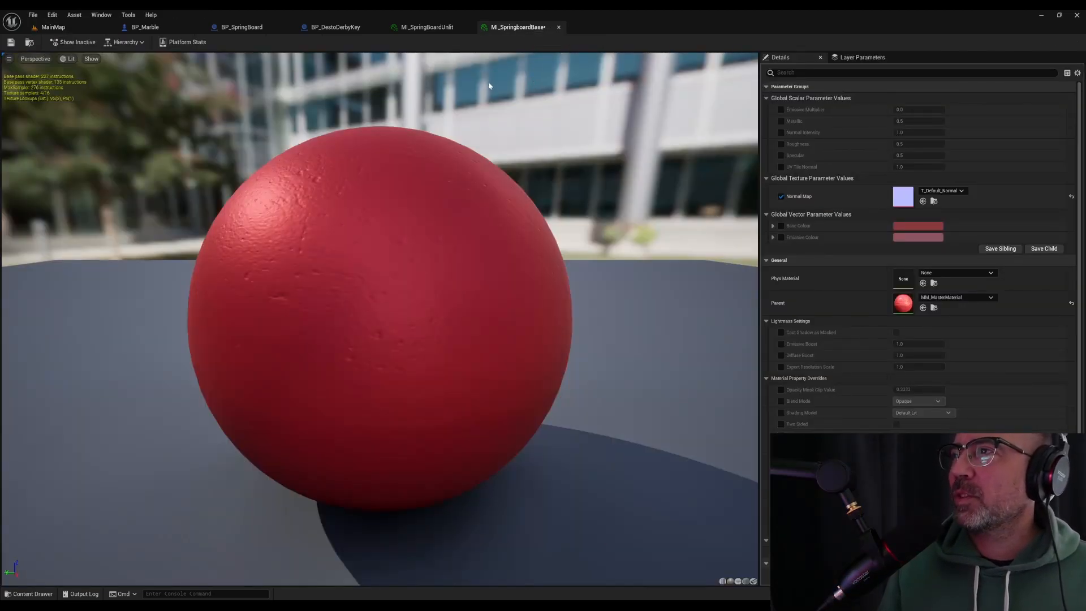
click(781, 227)
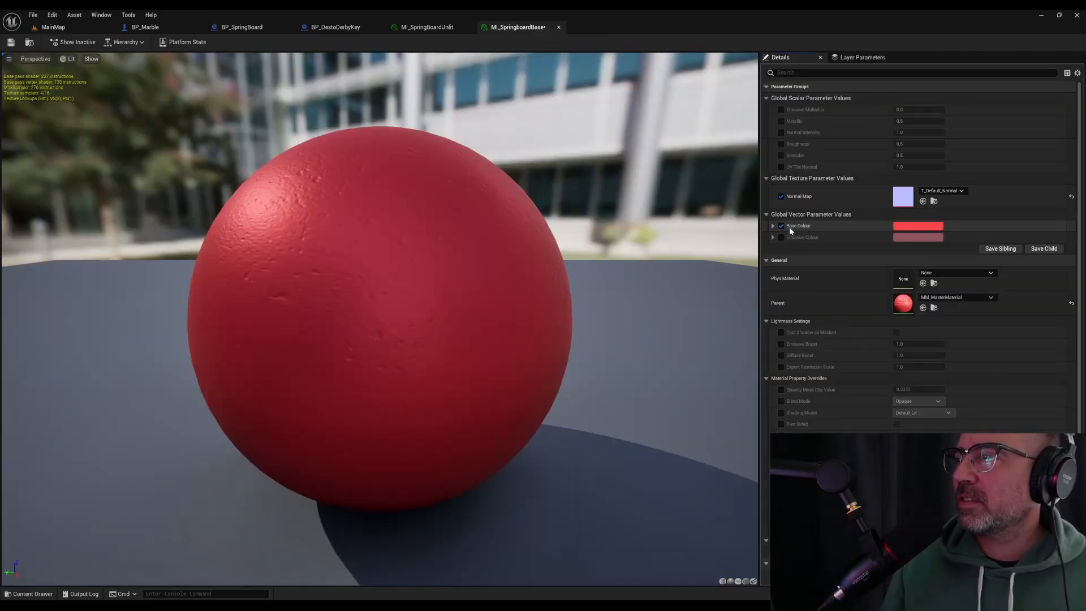
click(931, 227)
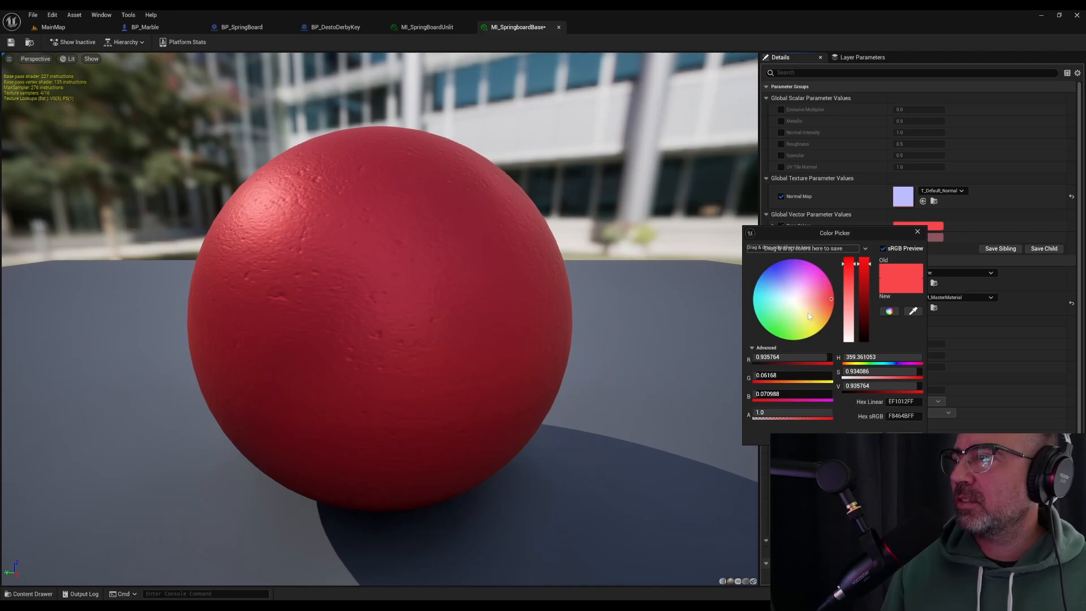
drag(809, 316, 849, 306)
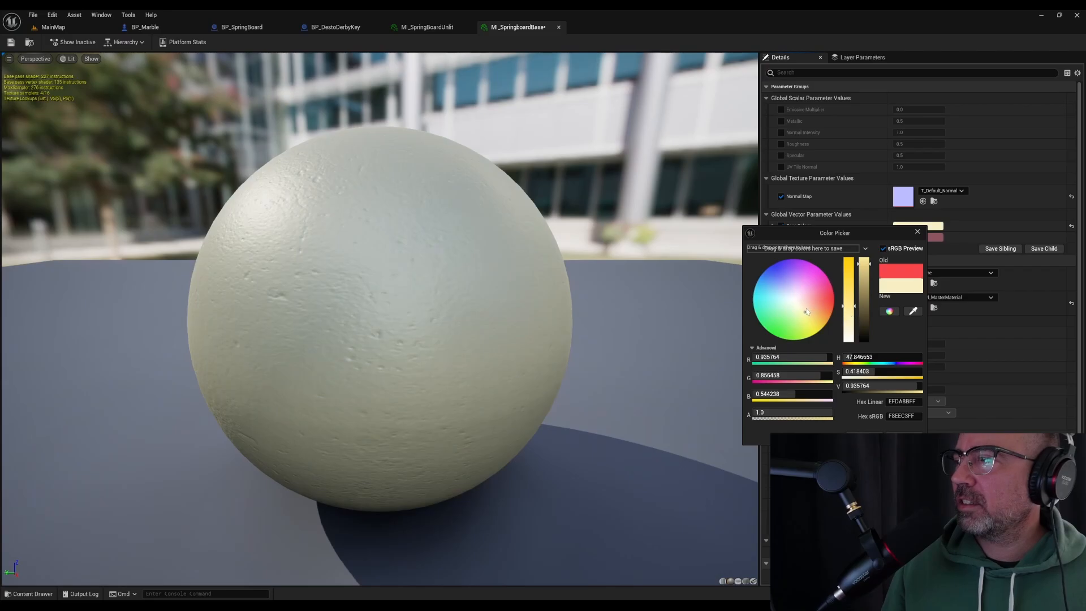
click(865, 279)
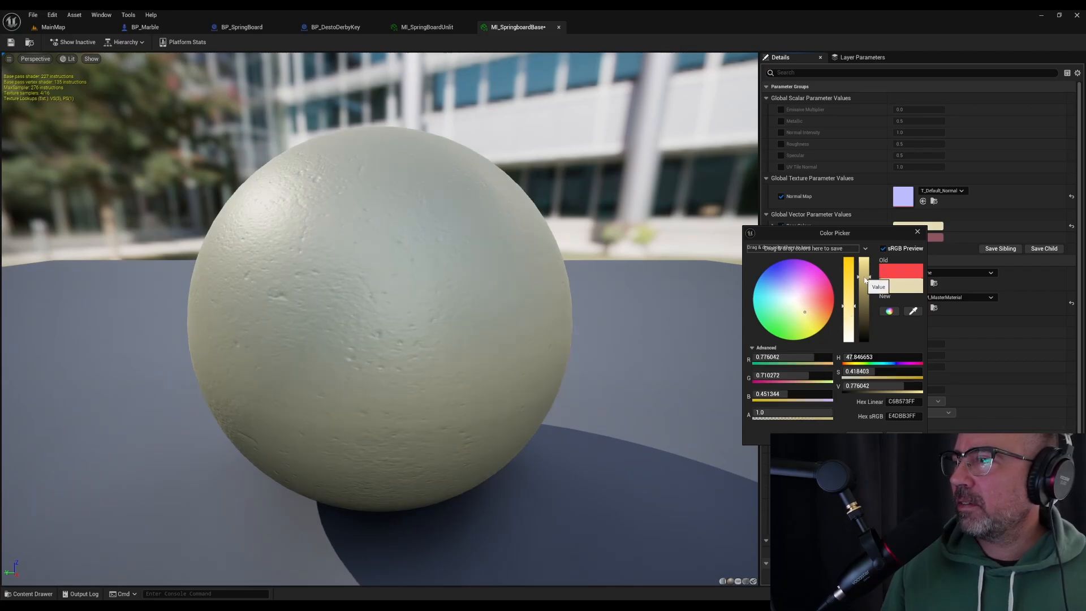
click(864, 437)
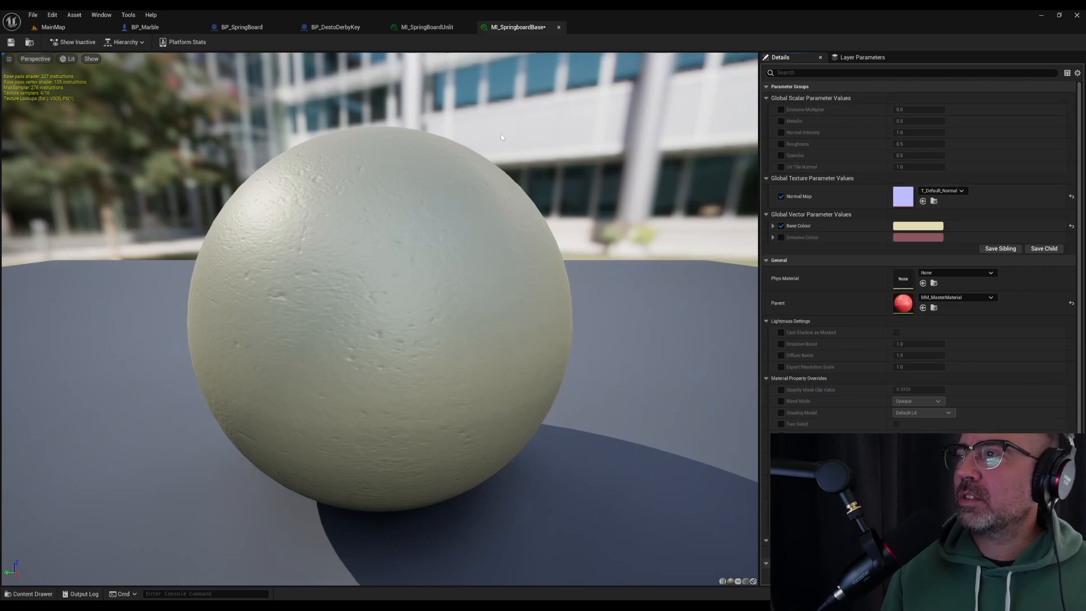
click(11, 42)
click(53, 27)
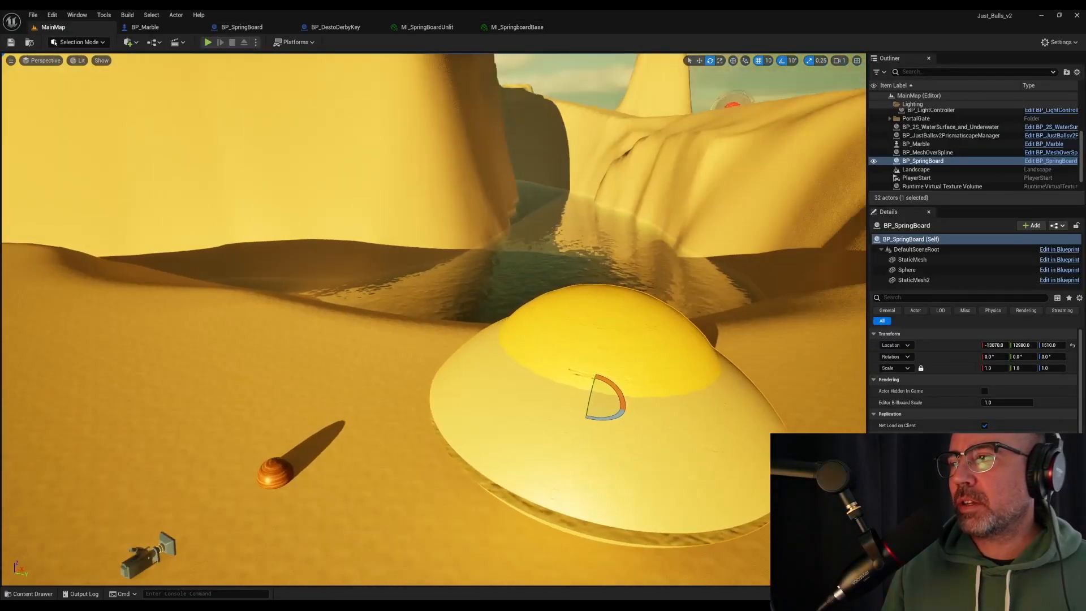
Look through the BP_Marble event graph and the Sphere component's settings in BP_SpringBoard
click(339, 27)
click(224, 28)
click(163, 28)
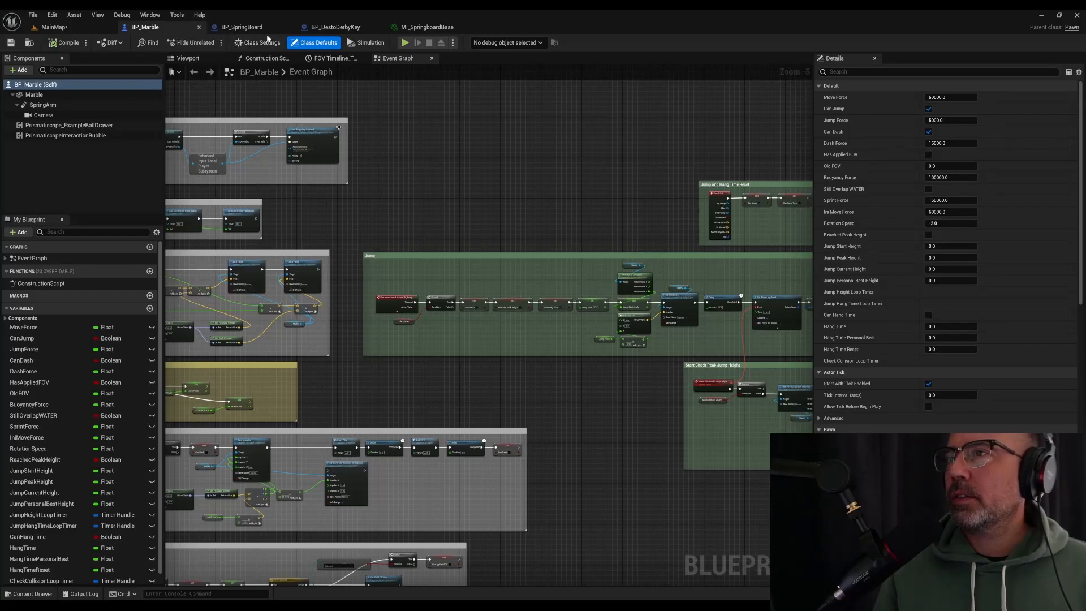
click(241, 27)
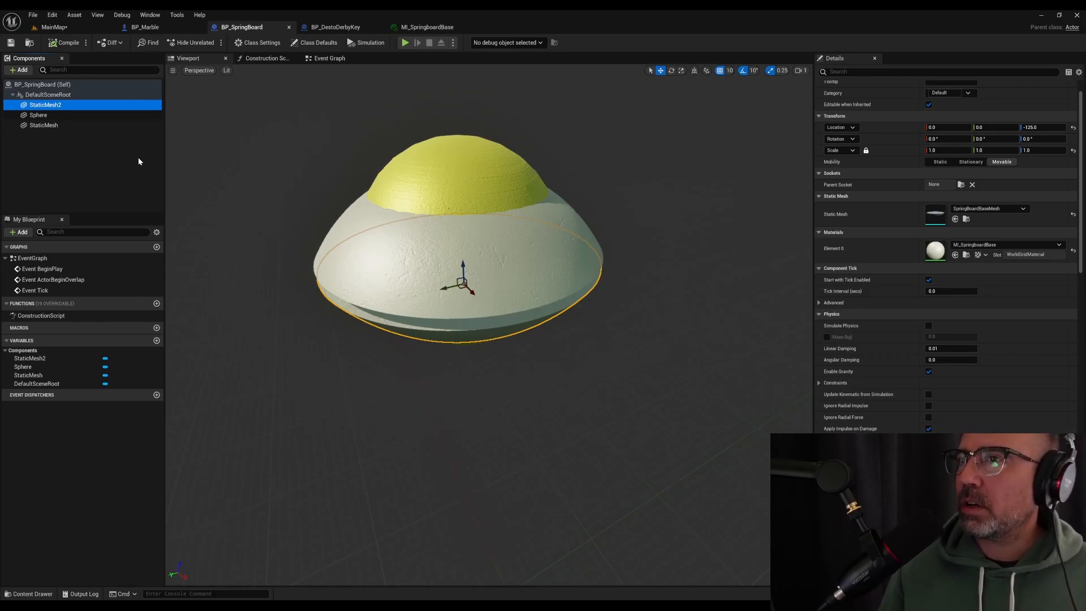
click(102, 115)
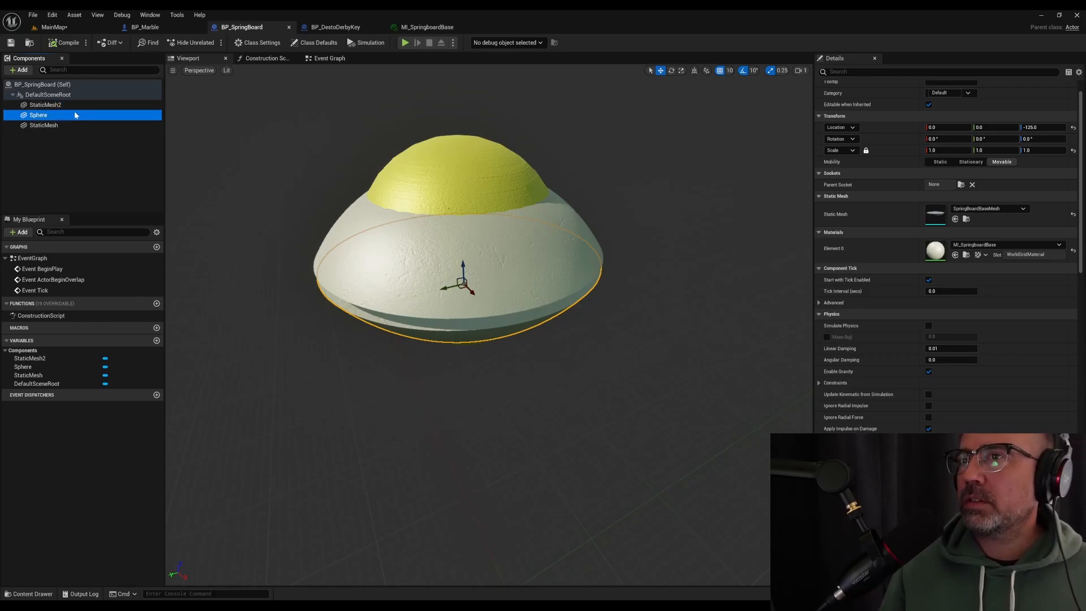
click(72, 29)
click(144, 27)
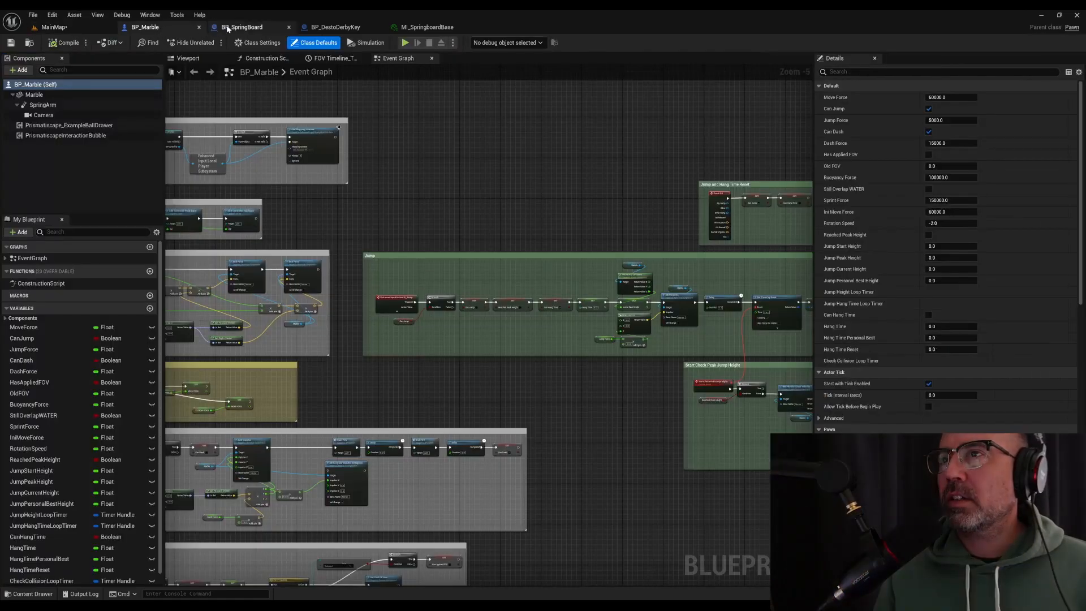
click(242, 27)
Duplicate MI_SpringBoardUnlit in the Material_Instances folder and name the copy MI_SpringBoardLIT
key(ctrl+space)
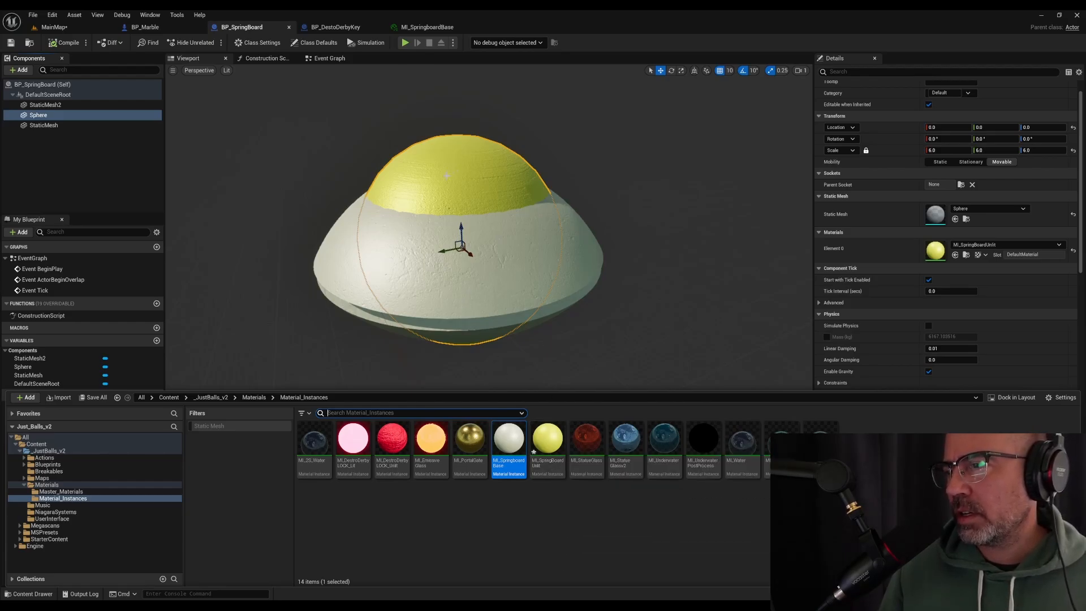
right_click(553, 446)
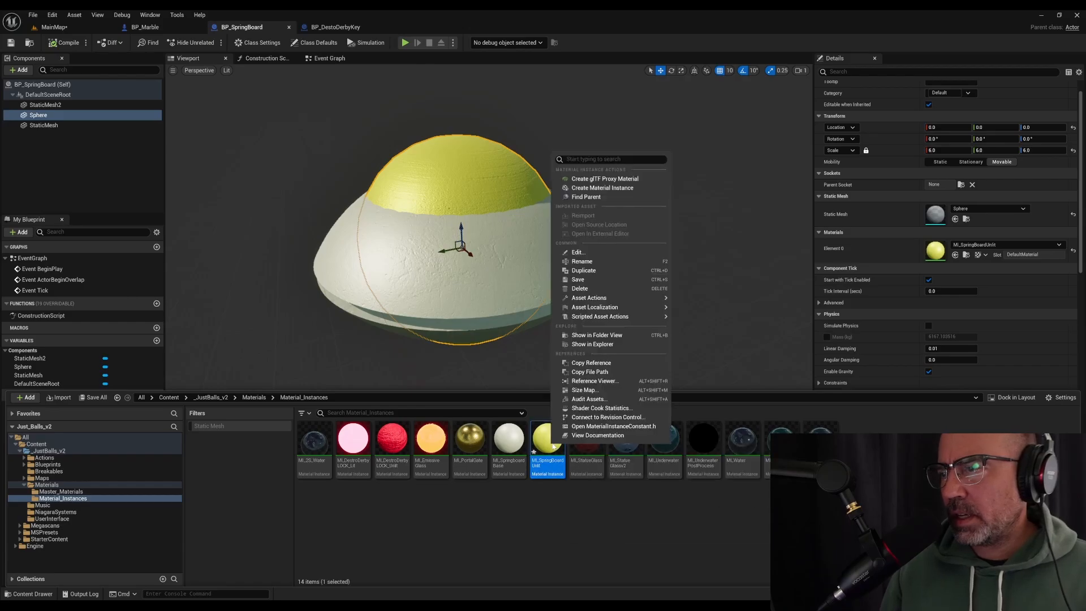
click(602, 272)
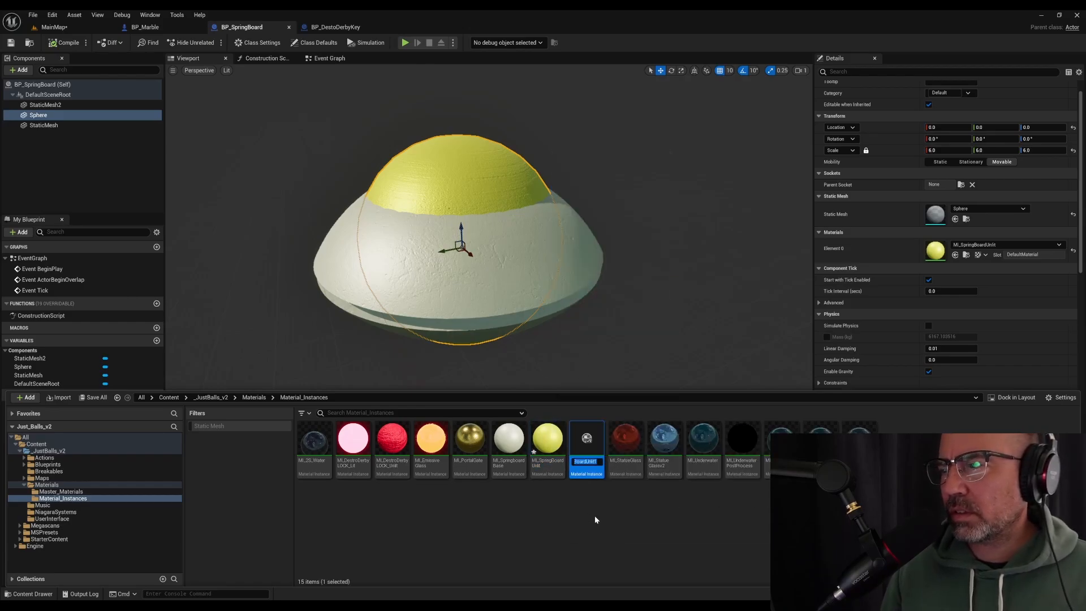
key(End)
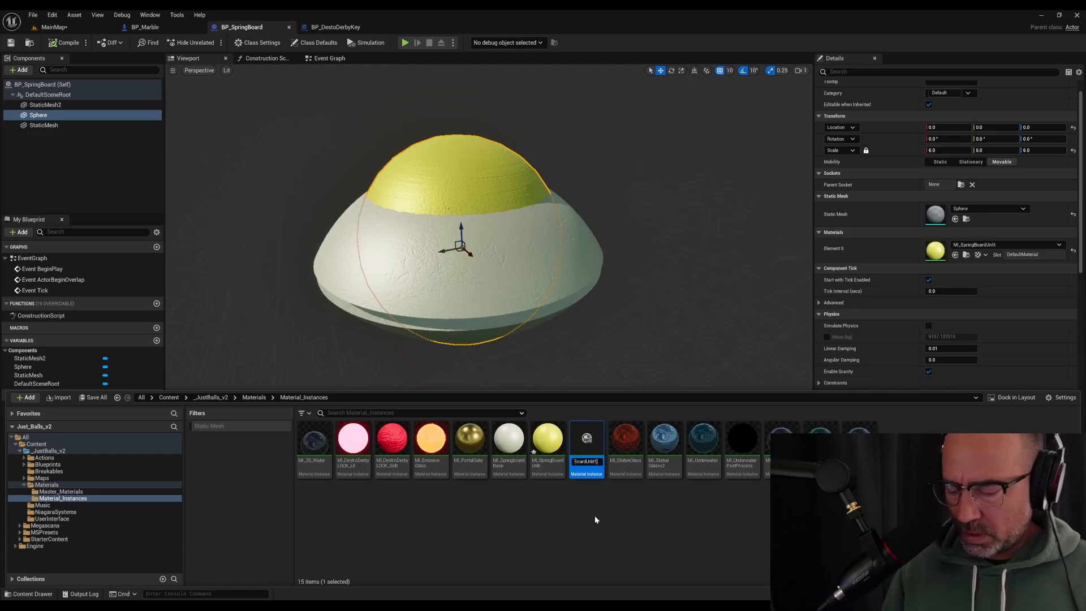
key(BackSpace)
key(BackSpace)
key(BackSpace)
key(BackSpace)
key(BackSpace)
key(BackSpace)
text(Li)
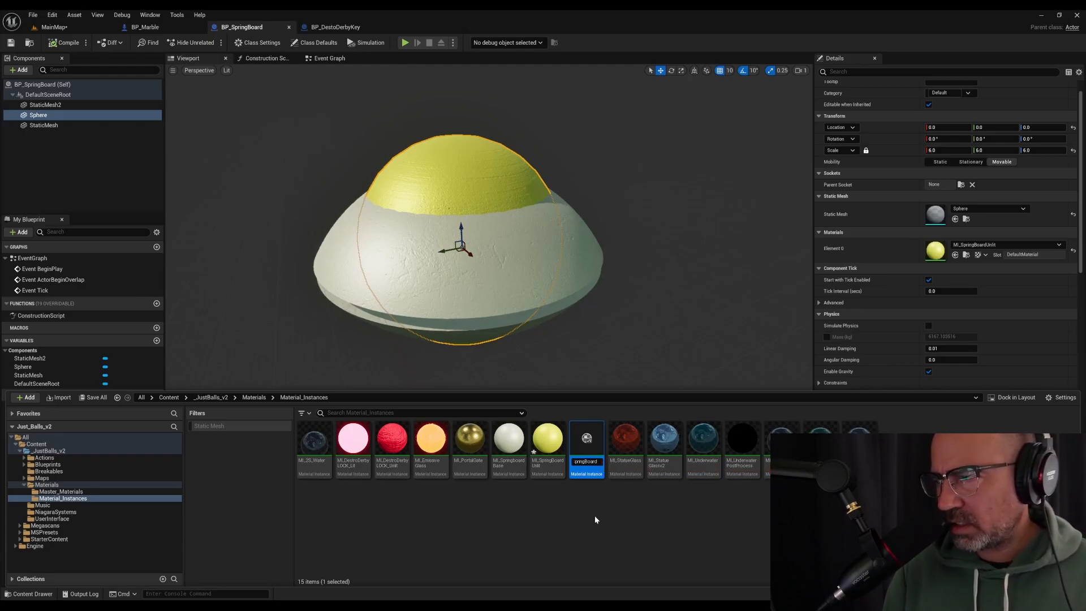
text(t)
key(Return)
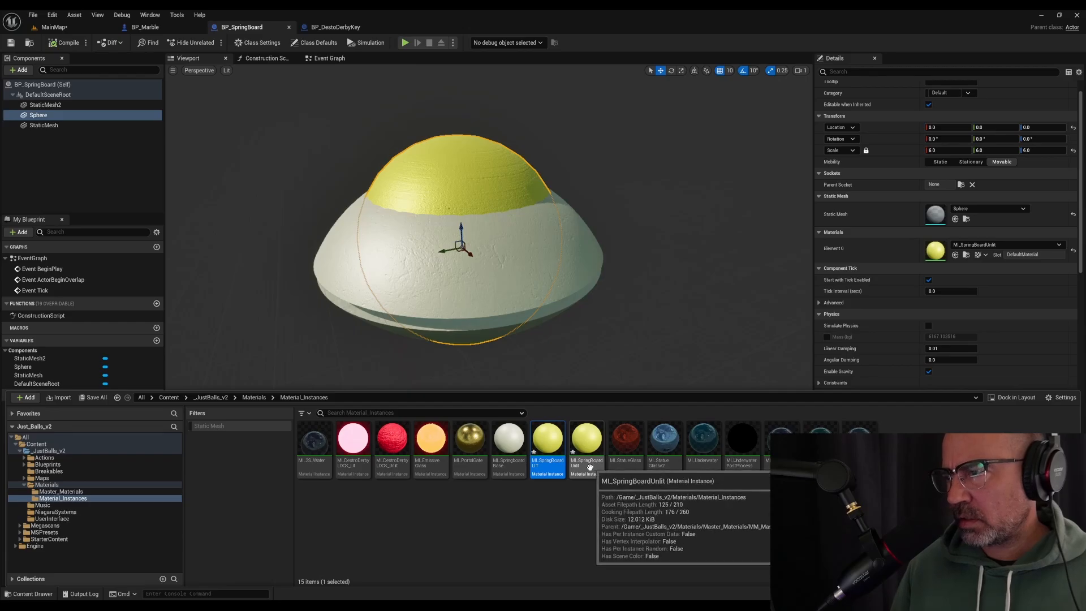
Override the Emissive Multiplier of MI_SpringBoardLIT, trying 10 and 50 before setting 100, then save it and view the springboards in MainMap
double_click(549, 440)
click(783, 109)
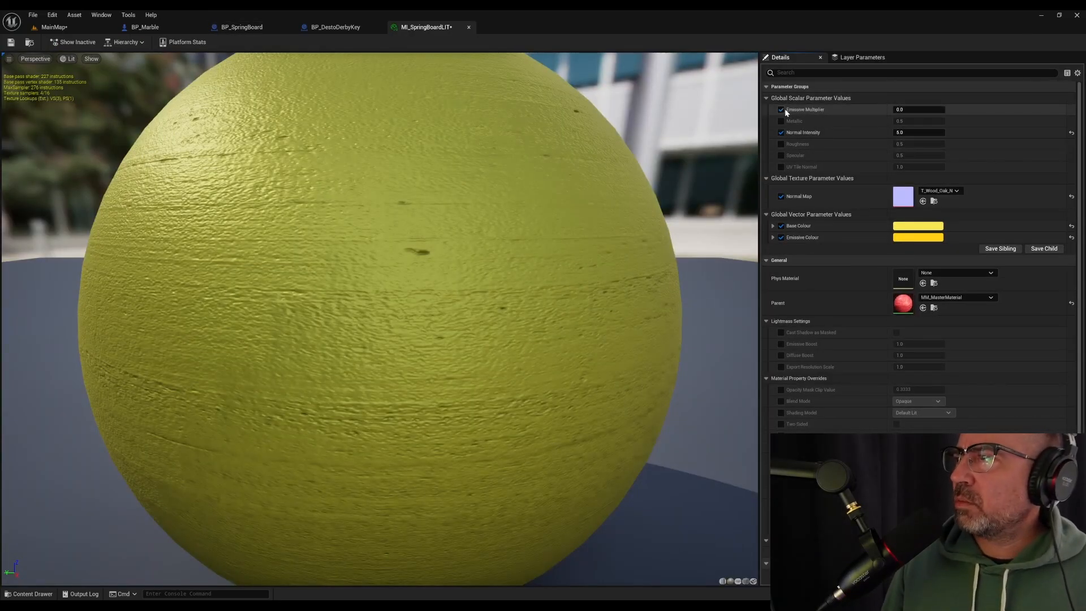
click(912, 109)
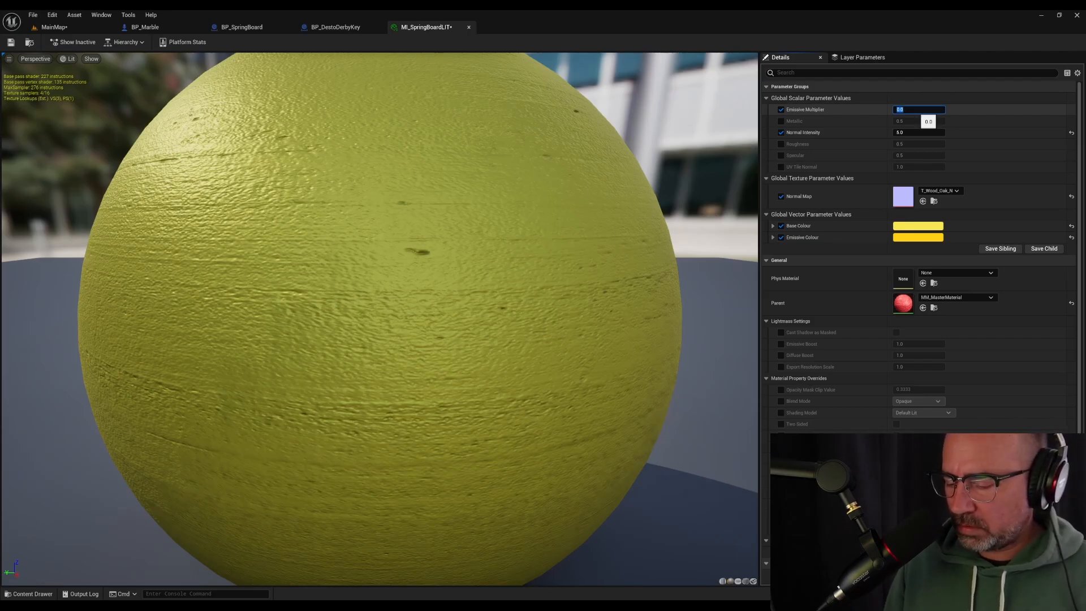
text(10)
key(Return)
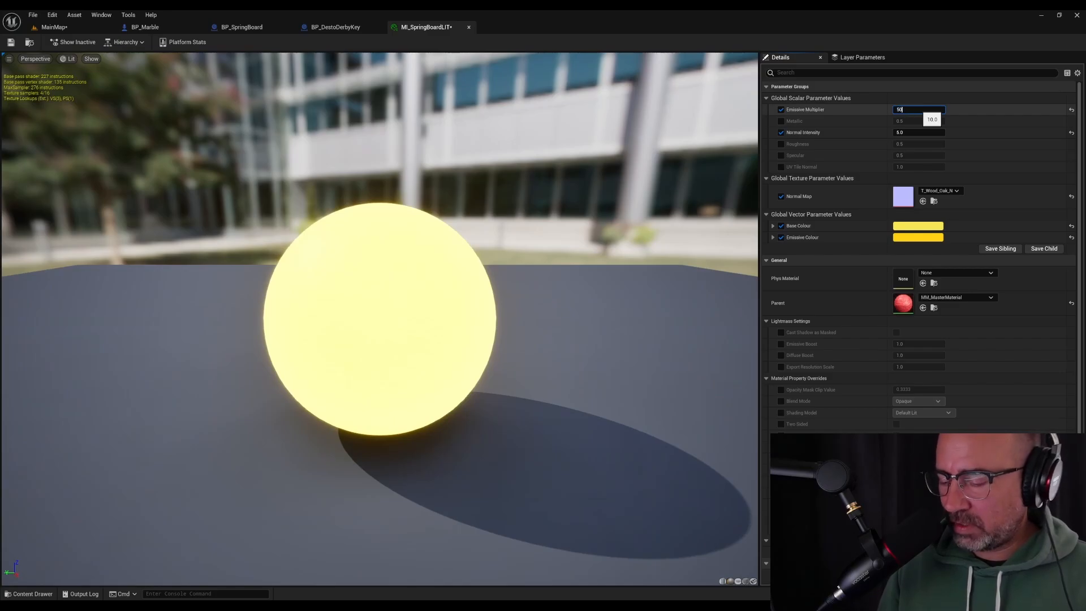
text(50)
key(Return)
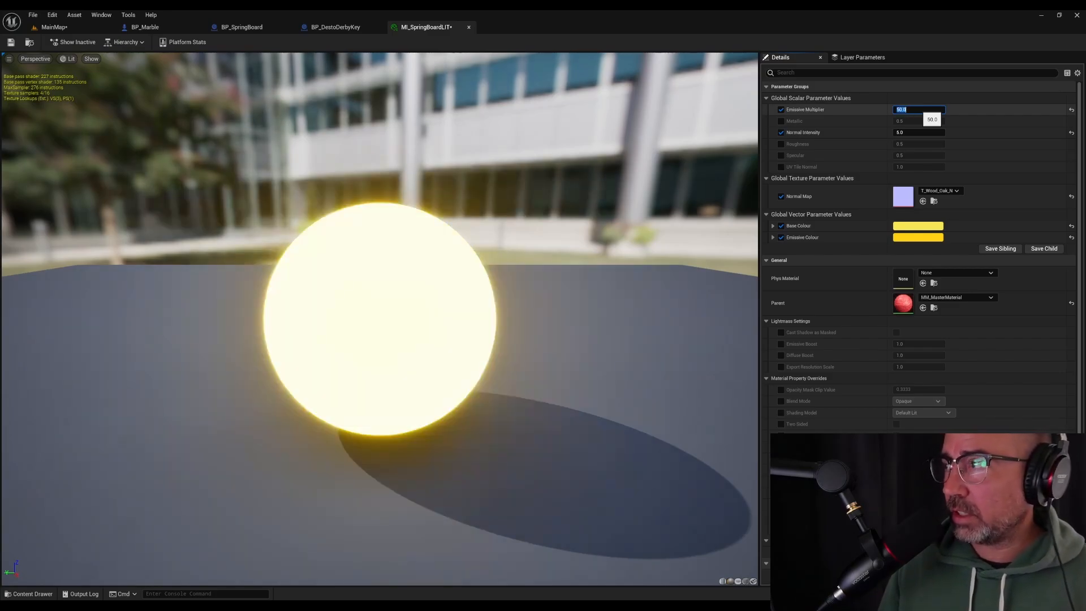
text(100)
key(Return)
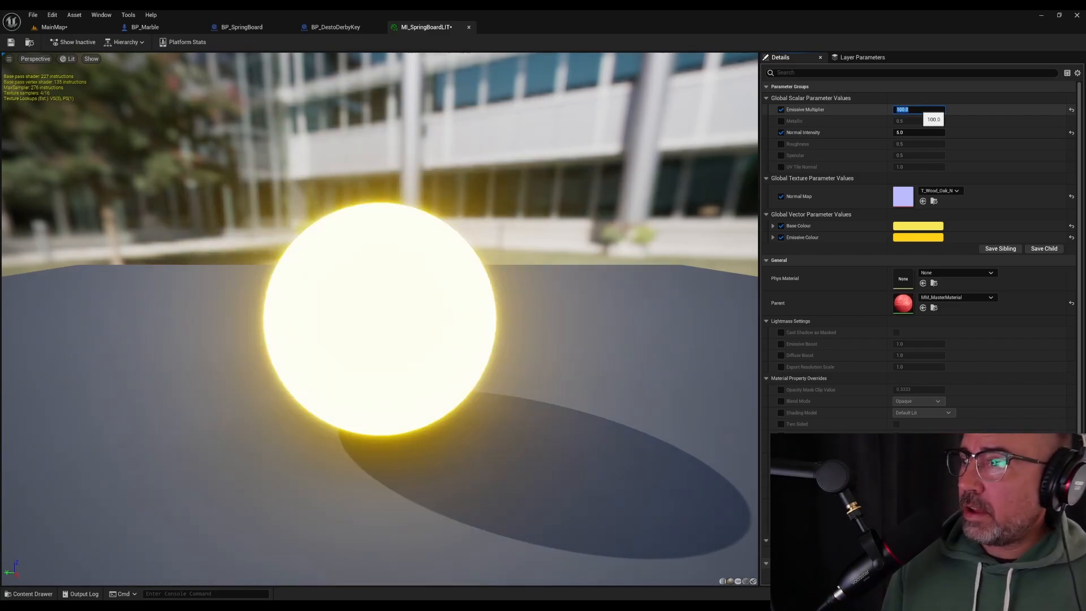
click(11, 43)
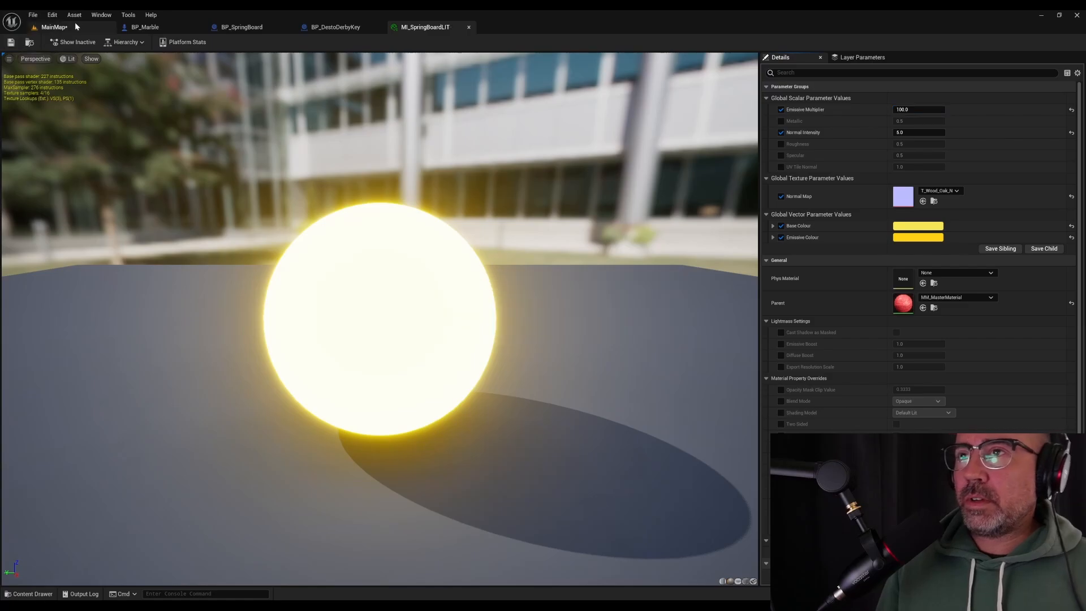
click(75, 27)
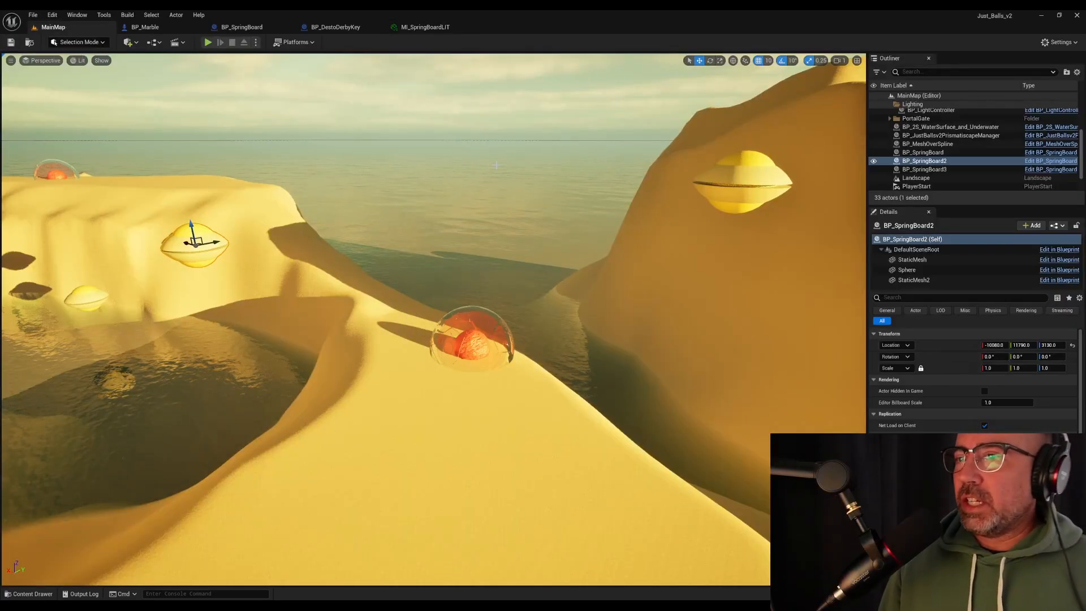
right_drag(496, 165, 469, 147)
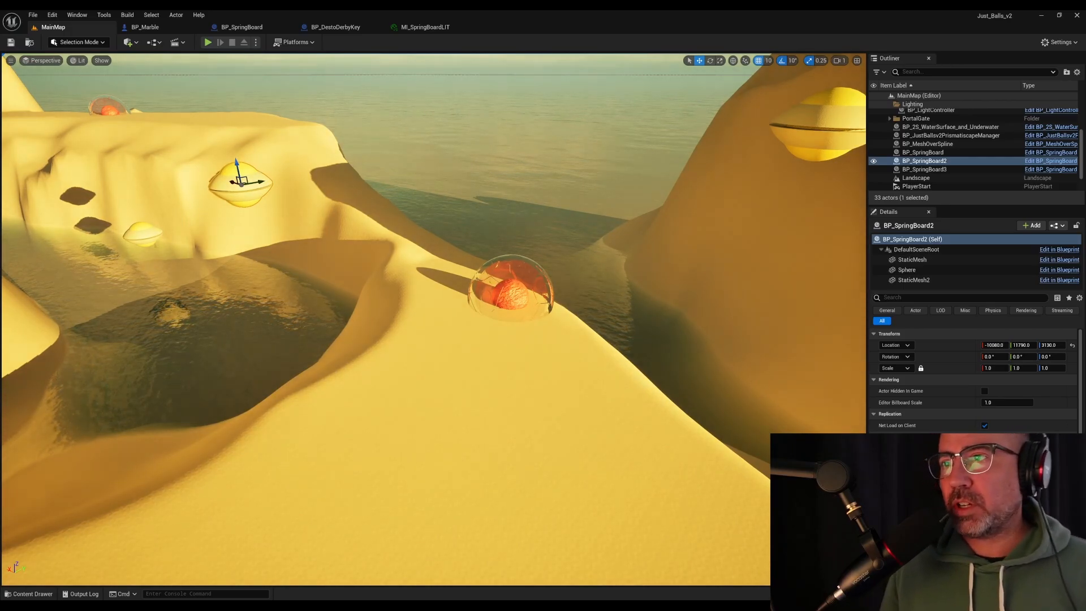
View the springboards in MainMap, open the BP_SpringBoard event graph and search the Sphere component's details for collision settings
right_drag(498, 227, 487, 154)
key(w)
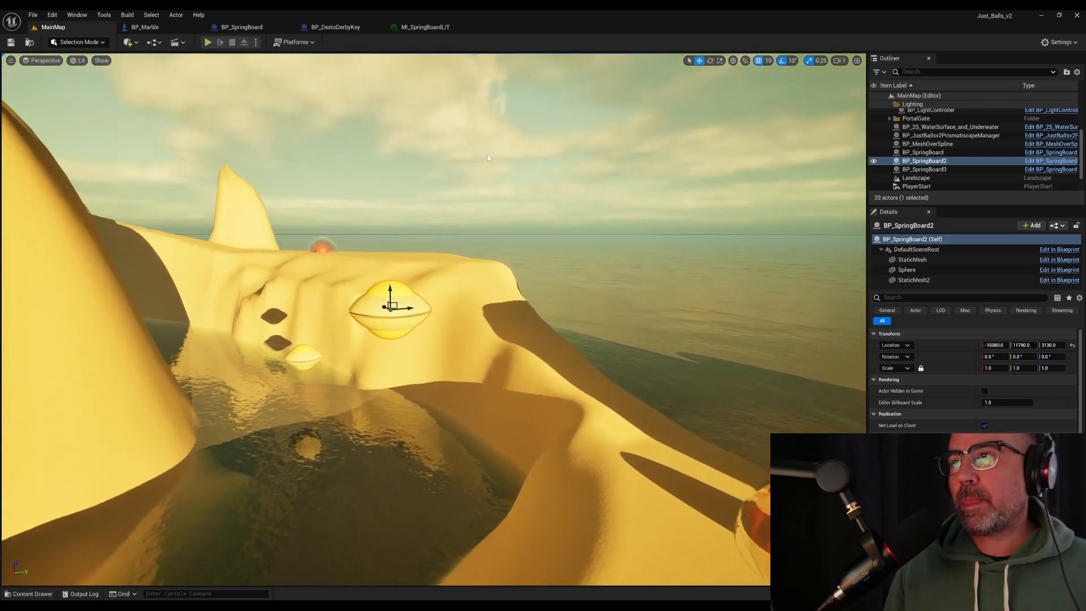
click(266, 26)
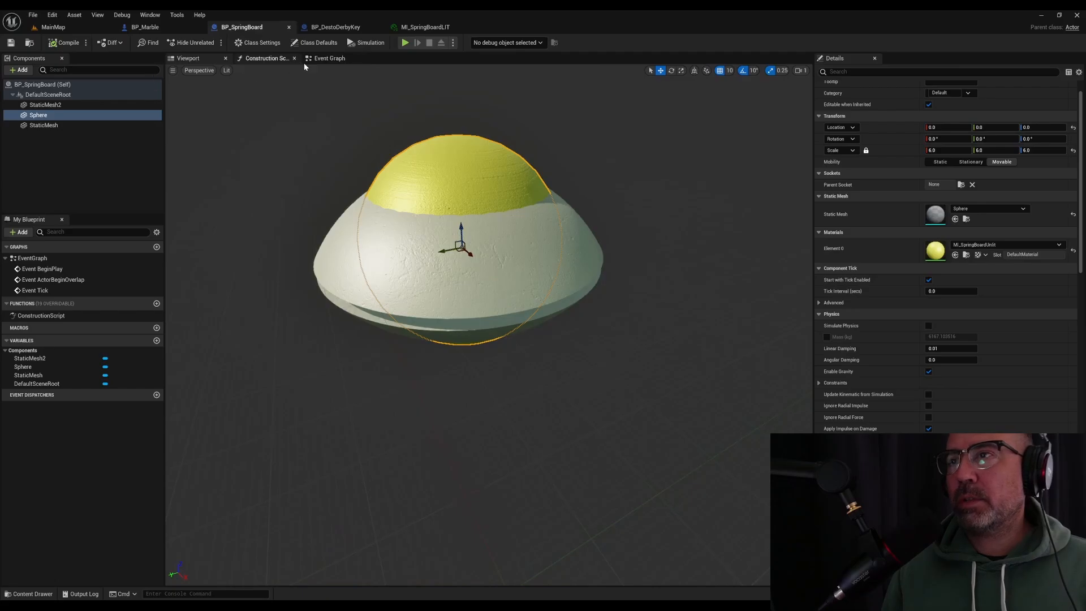
click(327, 58)
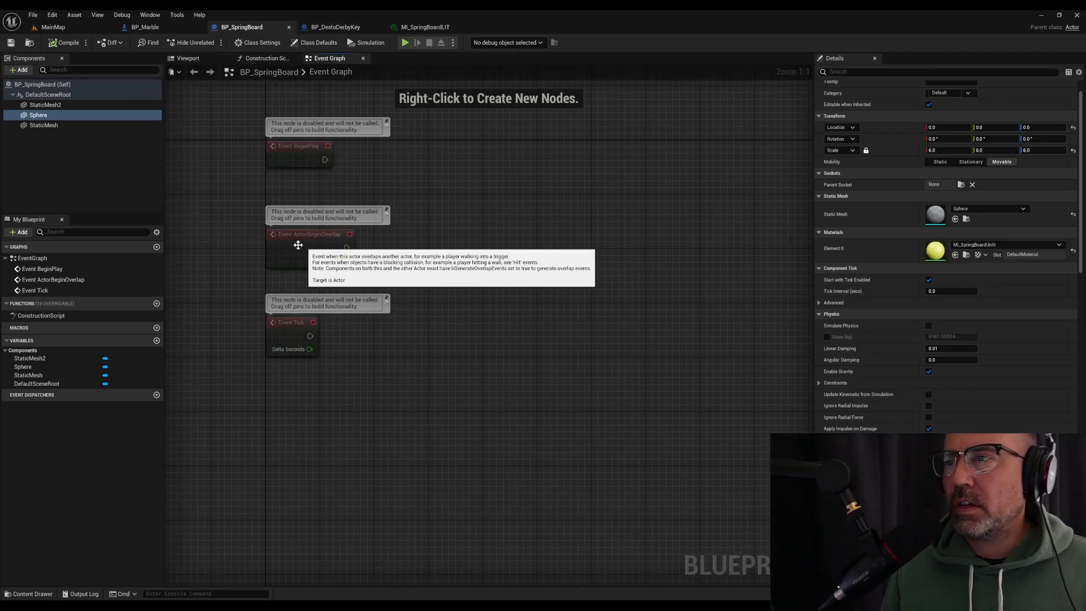
right_drag(558, 242, 504, 303)
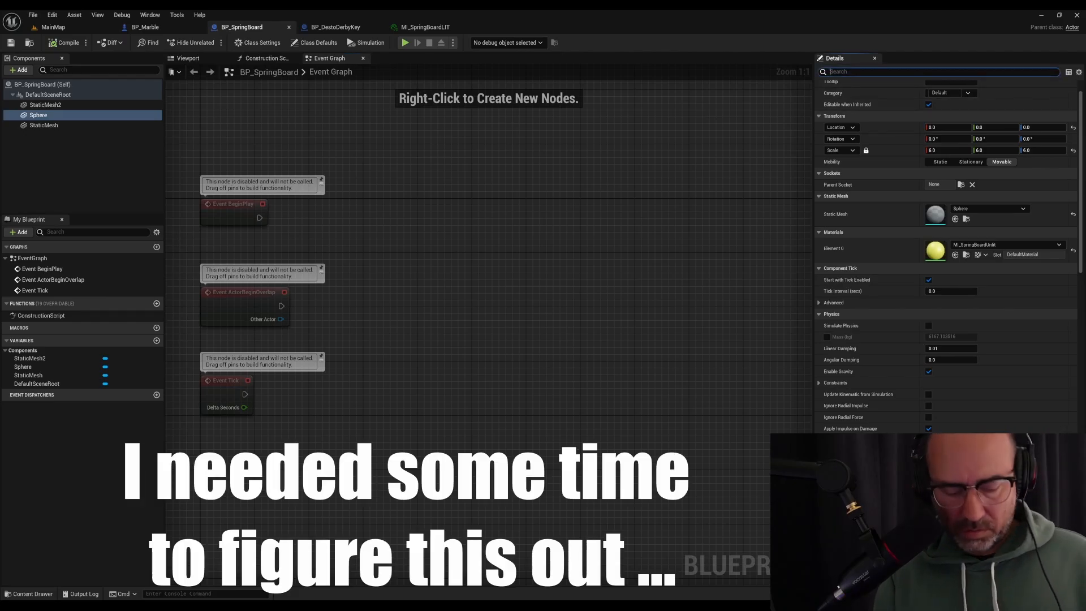
text(collisio)
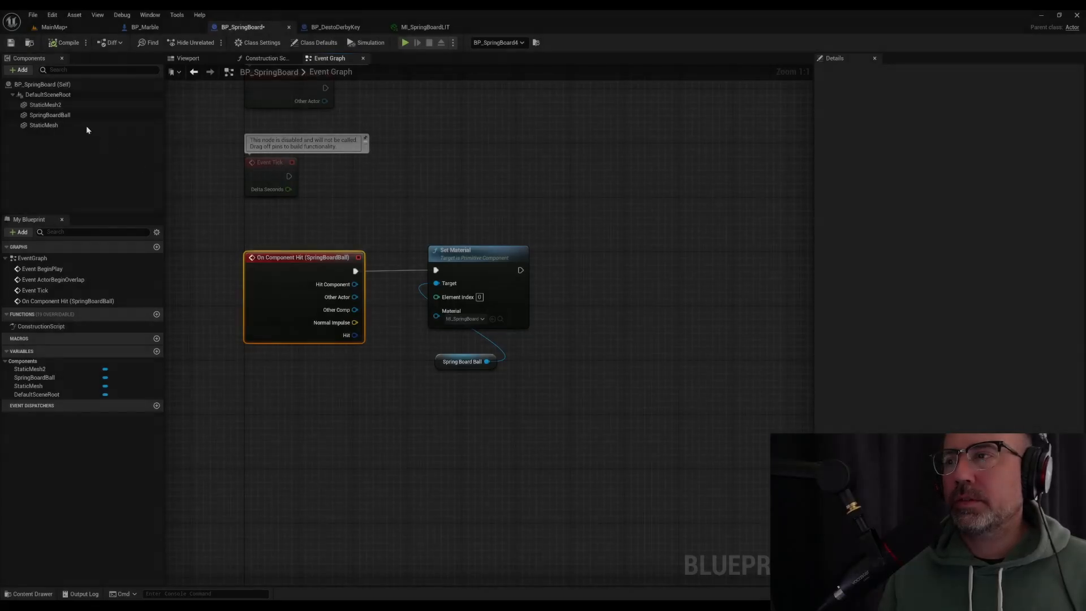
Add a Sphere Collision component to BP_SpringBoard and name it SpringBoardBallCollidor
click(46, 85)
click(23, 70)
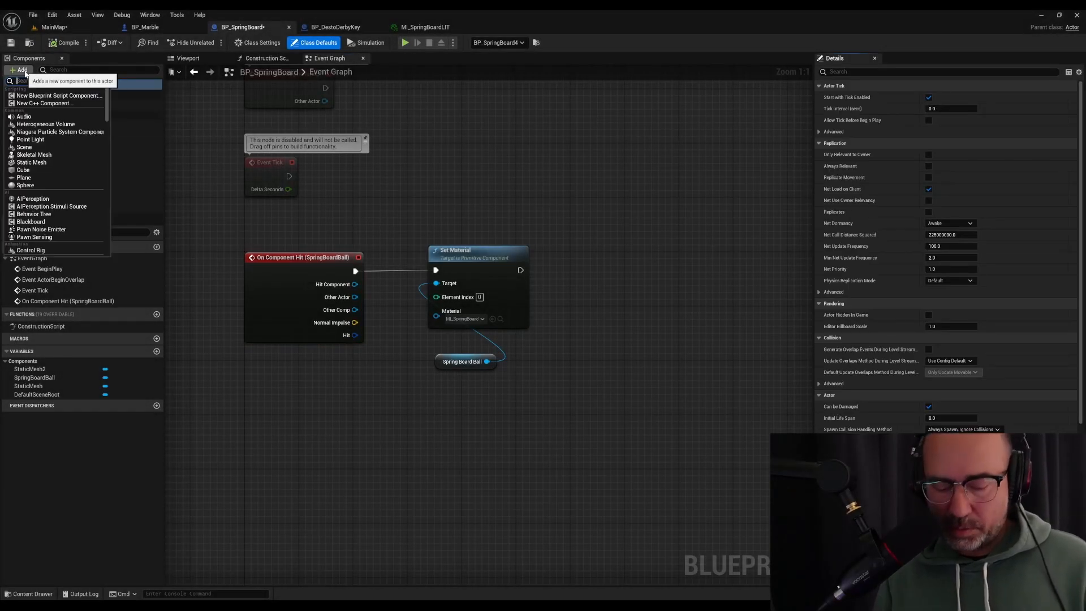
text(collis)
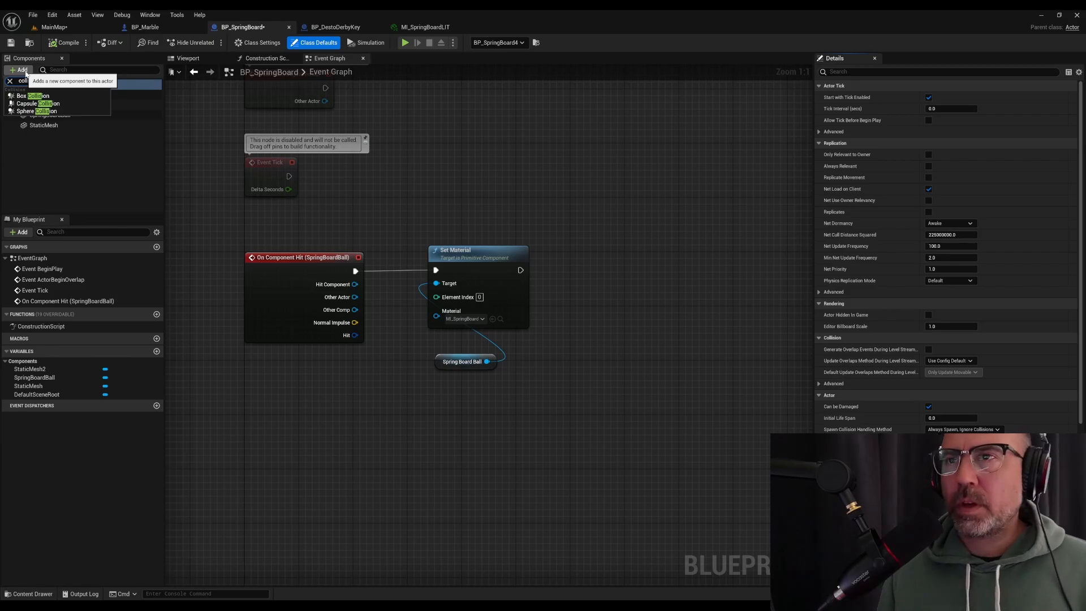
click(36, 110)
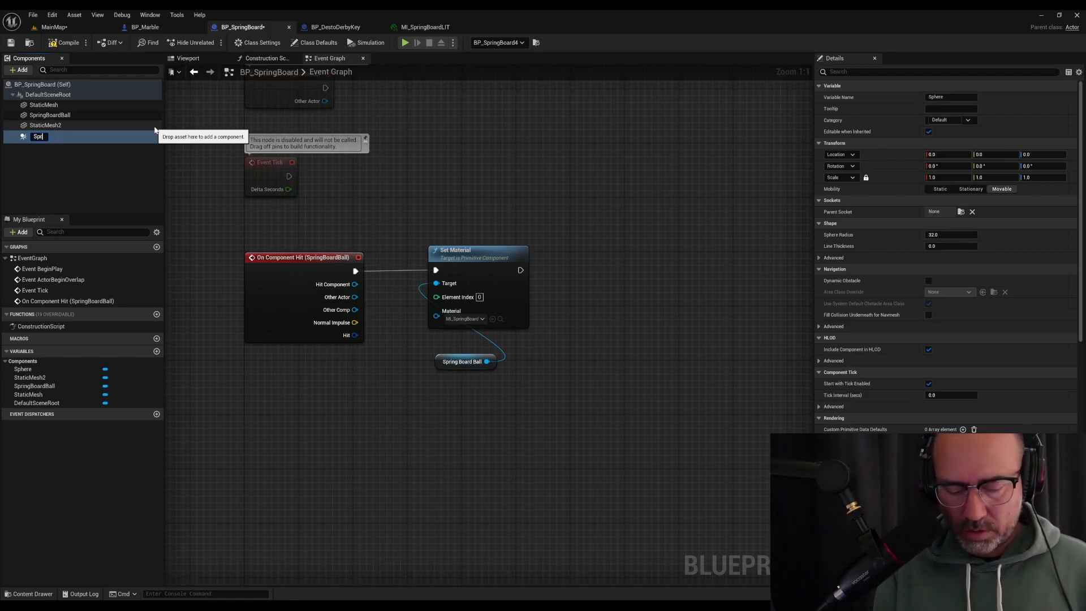
text(SpringBoardBal)
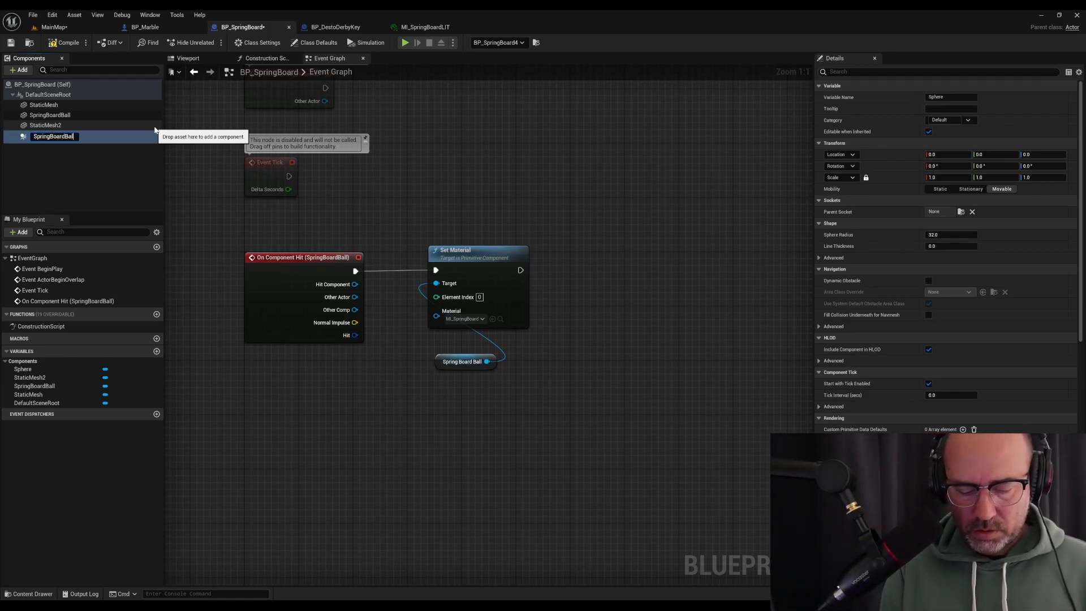
text(lCollidor)
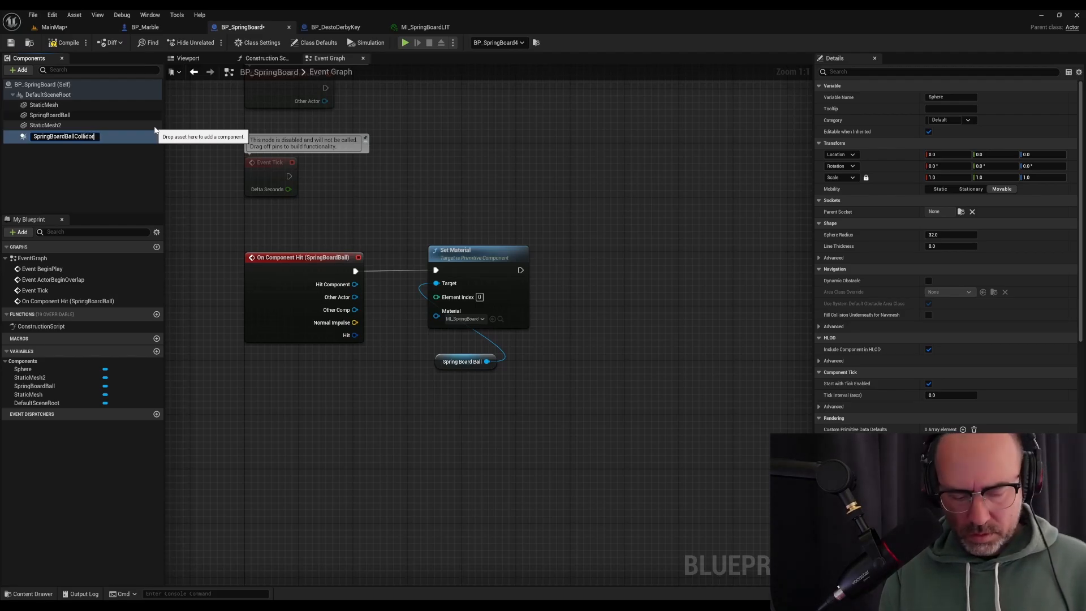
key(Return)
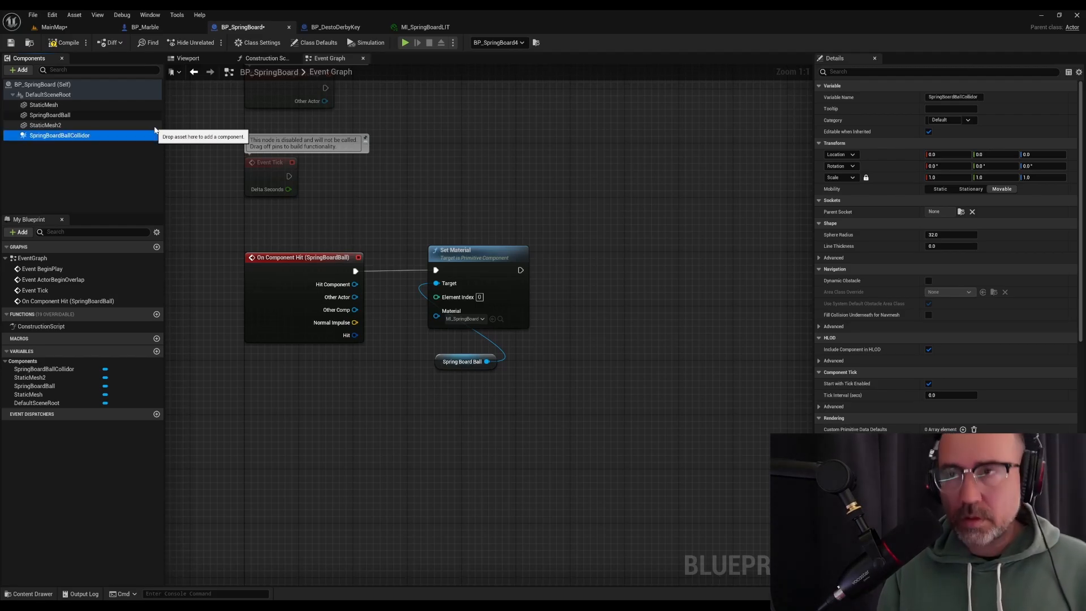
Set the Sphere Radius of SpringBoardBallCollidor to 300, trying 200 and 500 first, and check its fit around the springboard ball
click(189, 59)
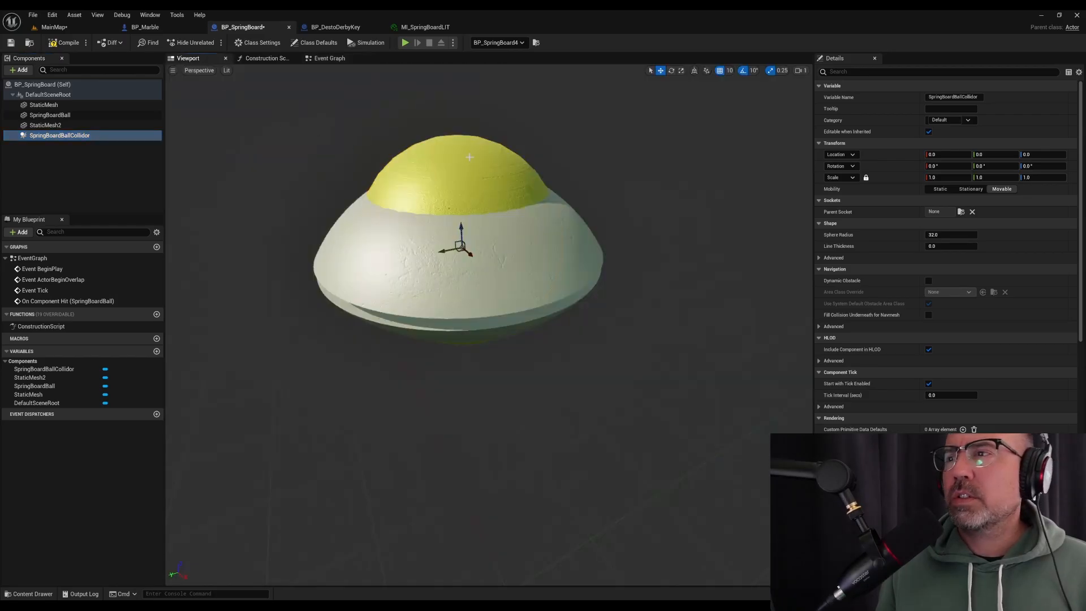
click(962, 235)
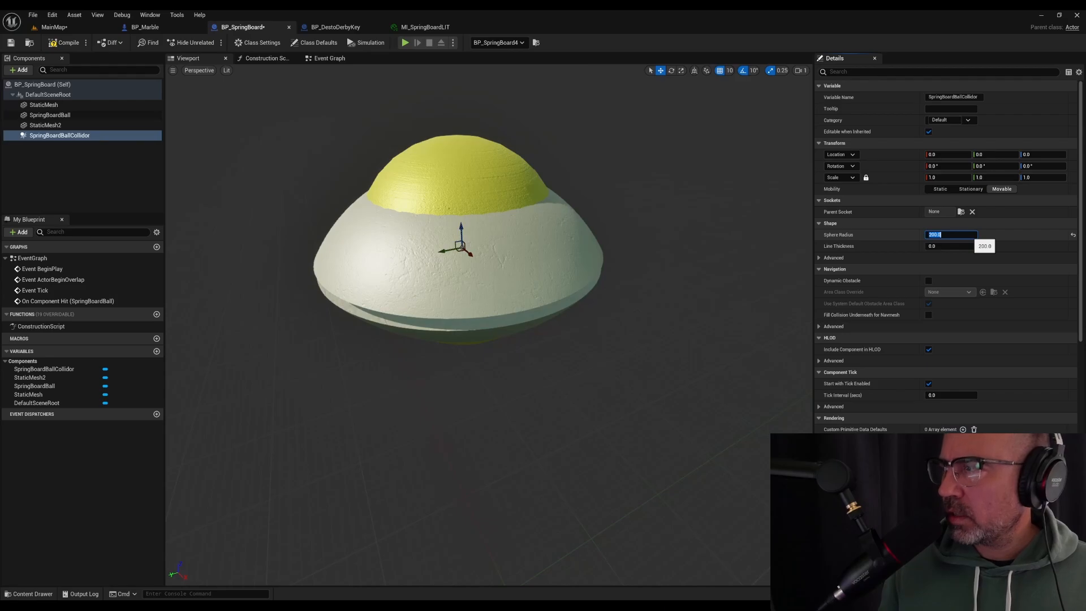
text(500)
key(Return)
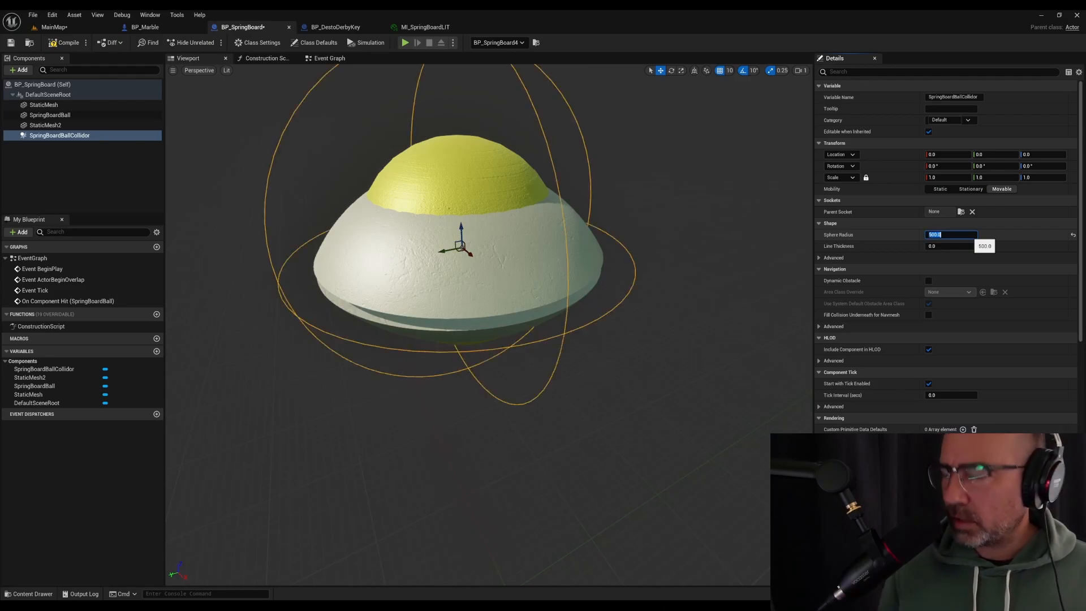
key(Return)
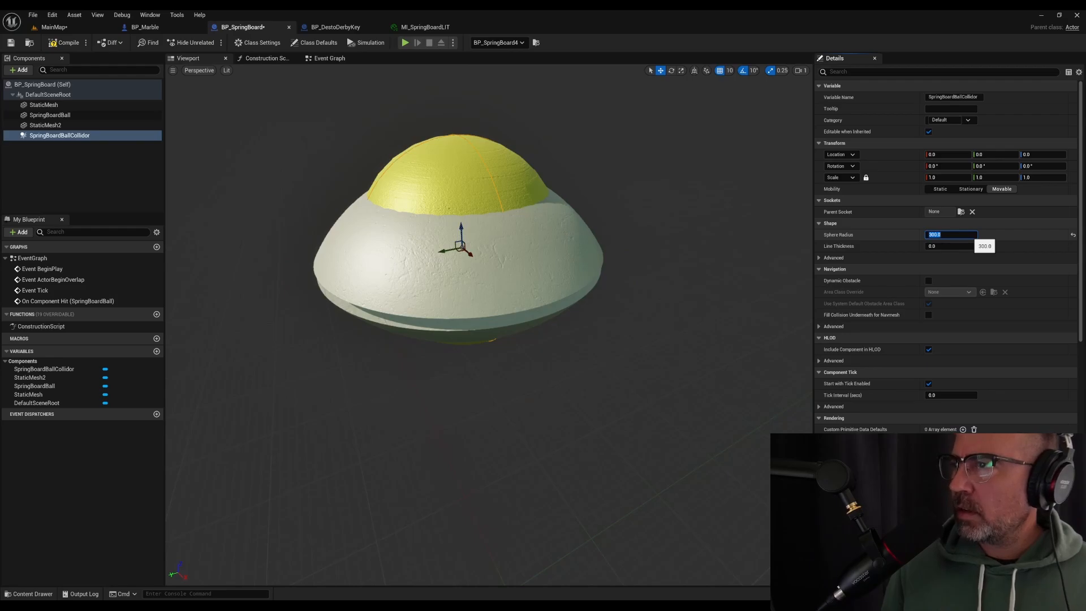
right_drag(498, 159, 610, 161)
key(w)
key(s)
key(w)
key(w)
key(s)
key(s)
key(a)
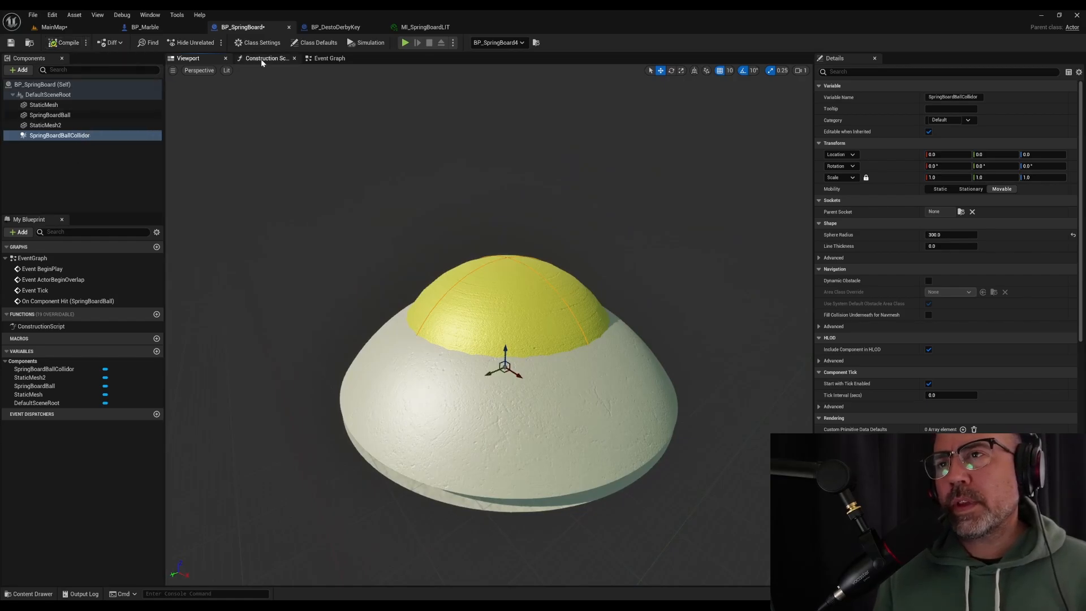
Delete the On Component Hit (SpringBoardBall) event node and bring up the settings of the SpringBoardBallCollidor component
click(329, 59)
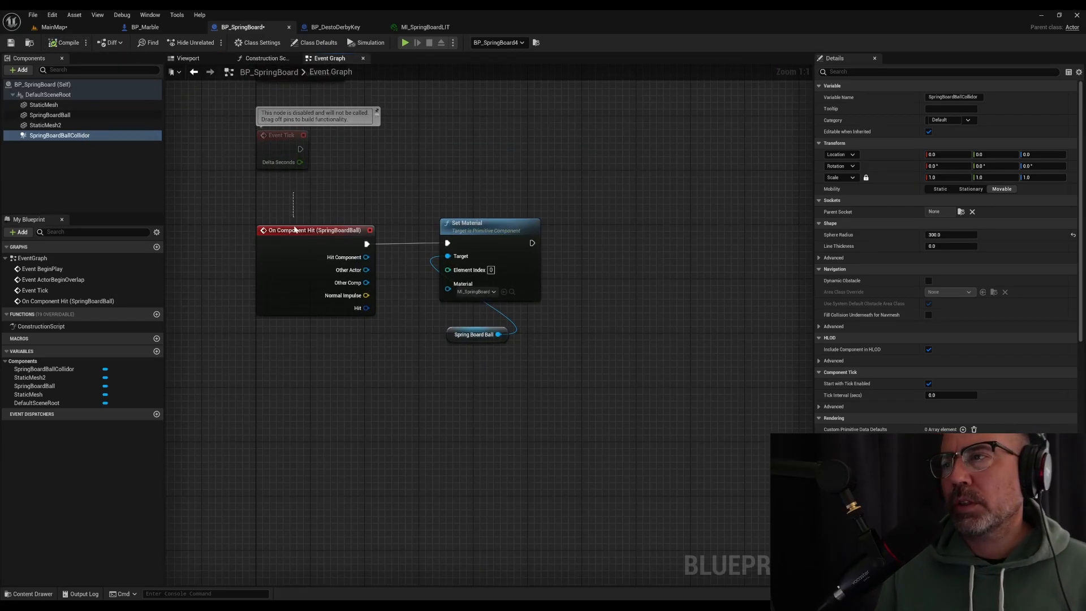
click(294, 229)
key(Delete)
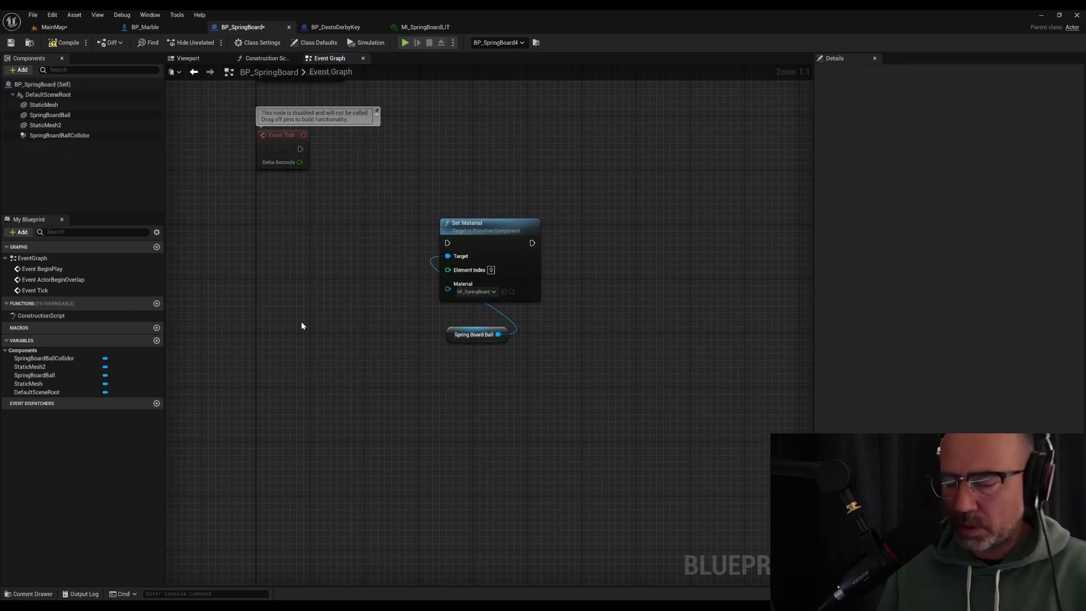
click(53, 136)
scroll(879, 318, down, 5)
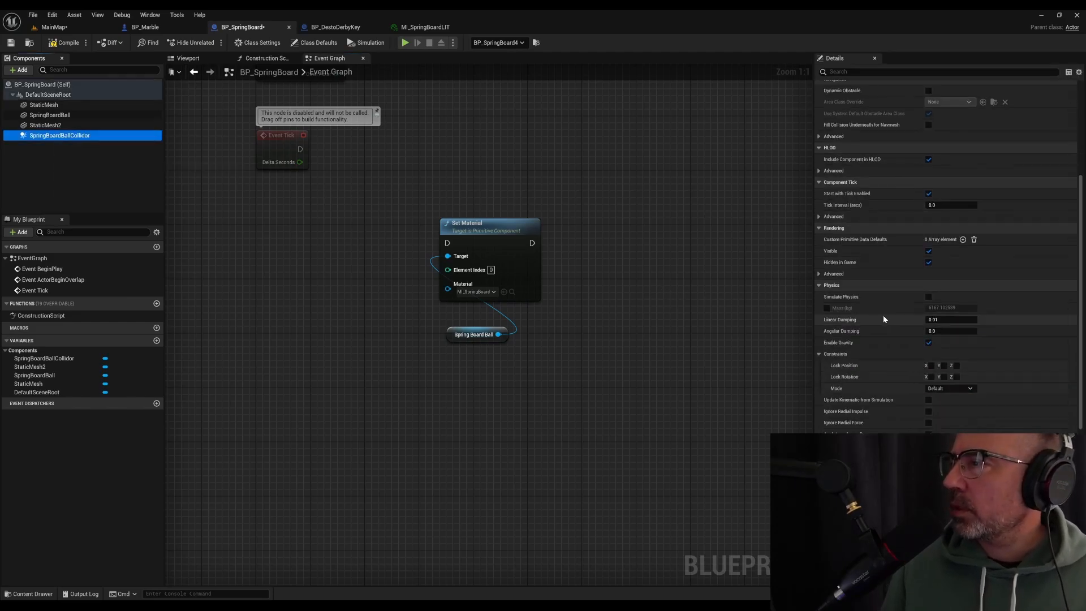
scroll(896, 328, down, 6)
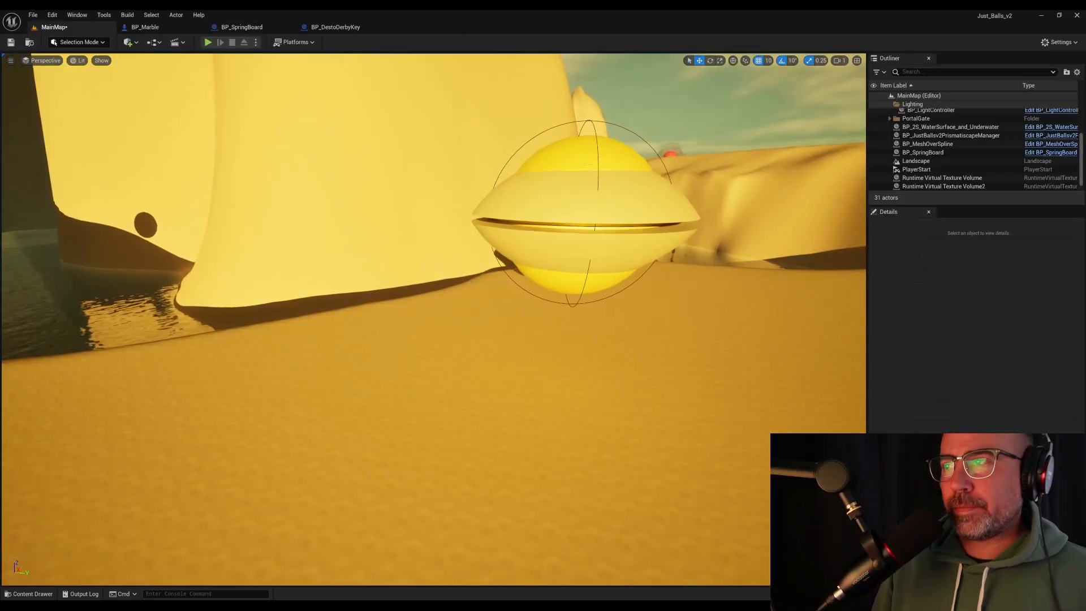
Play MainMap and roll the marble against the springboard to test its change to the lit material, ending with play stopped
key(alt+p)
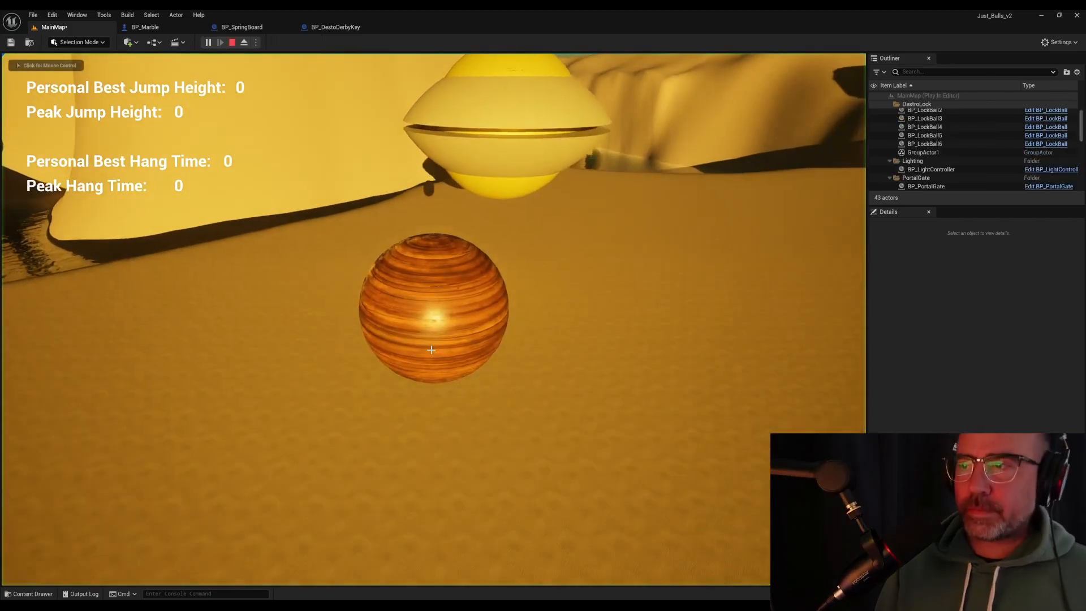
click(628, 373)
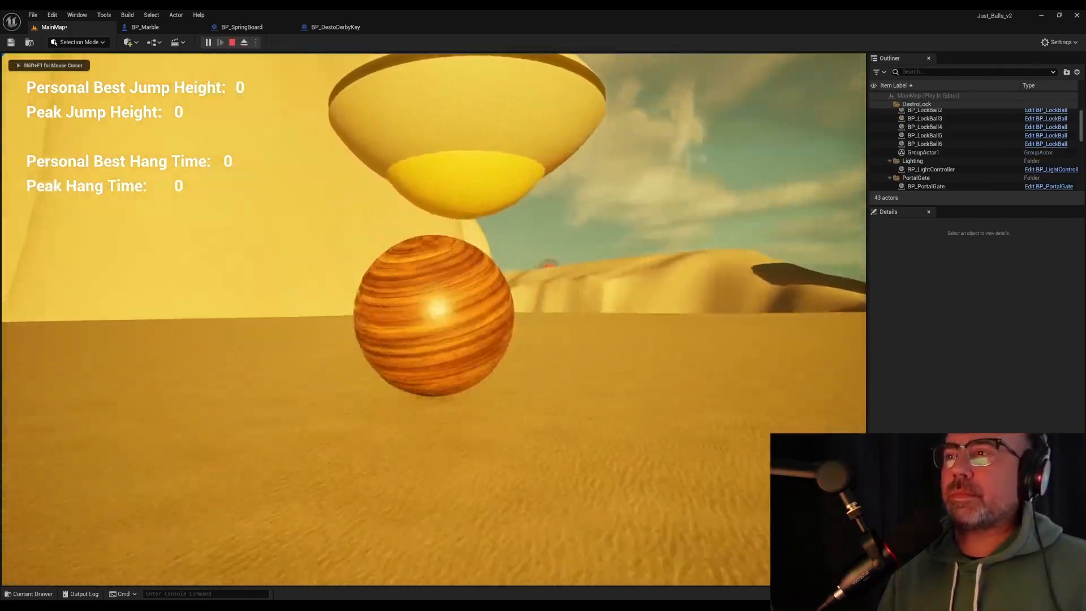
key(w)
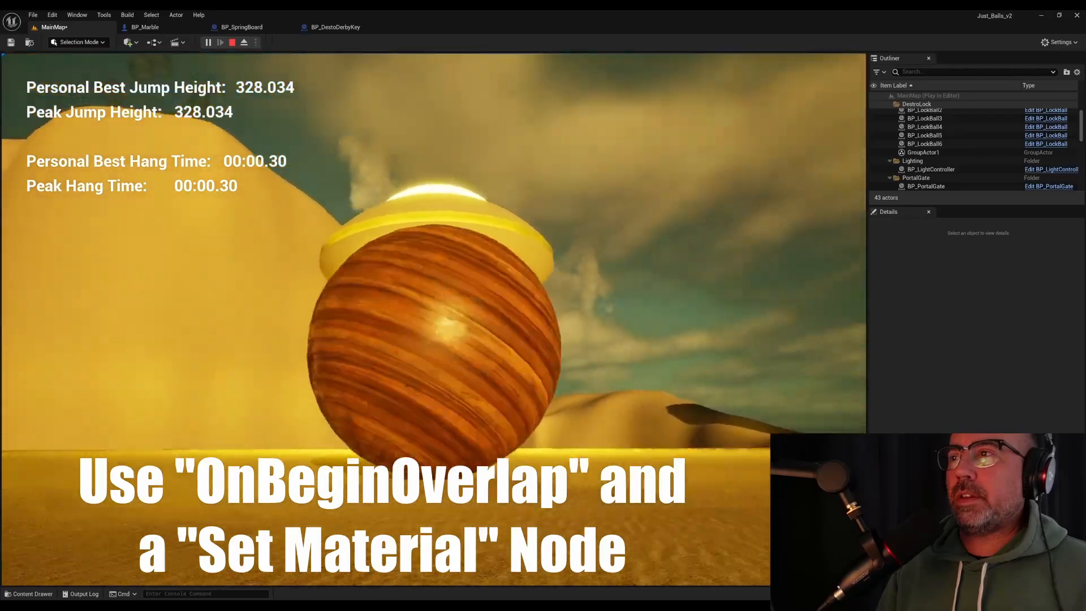
key(w)
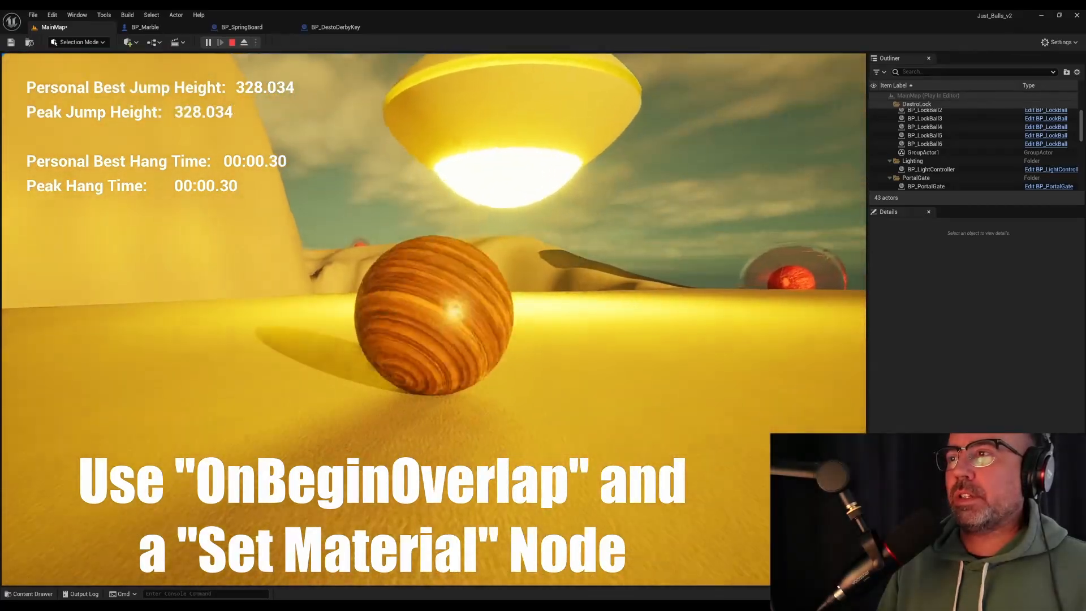
key(w)
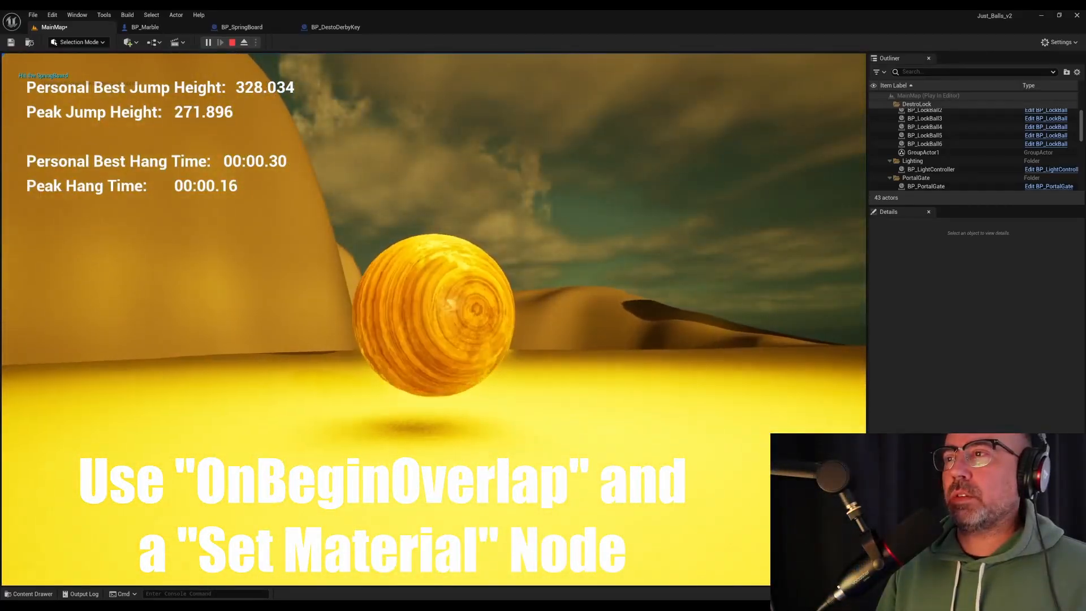
key(w)
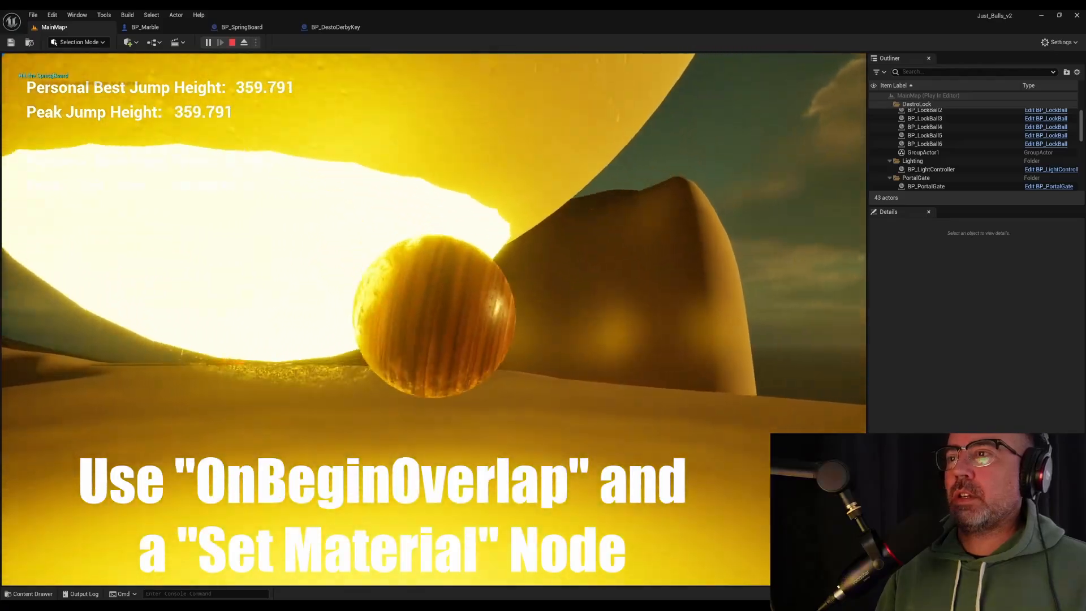
key(w)
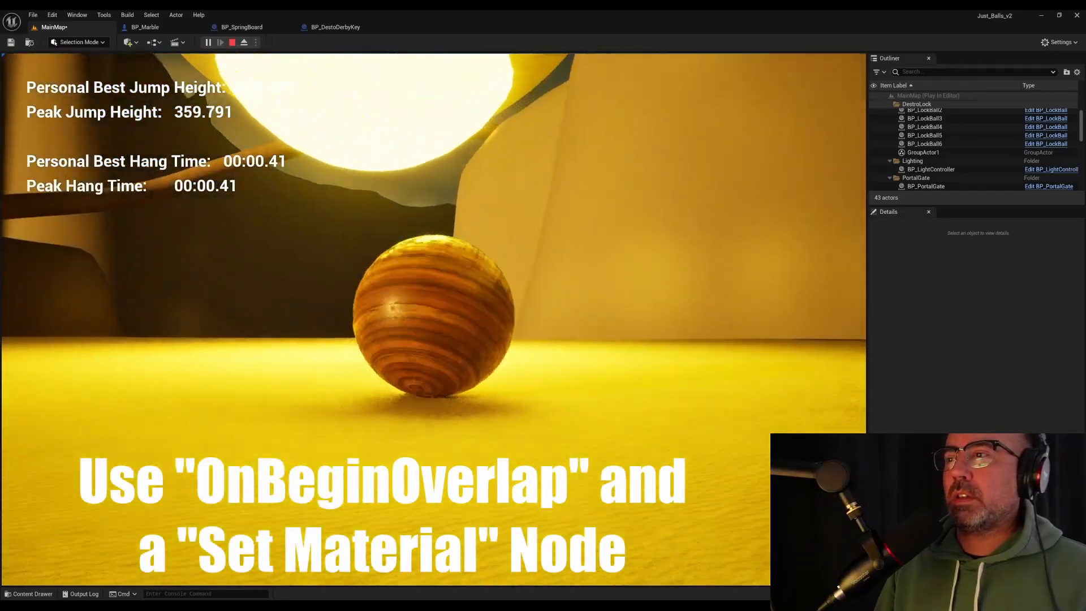
key(w)
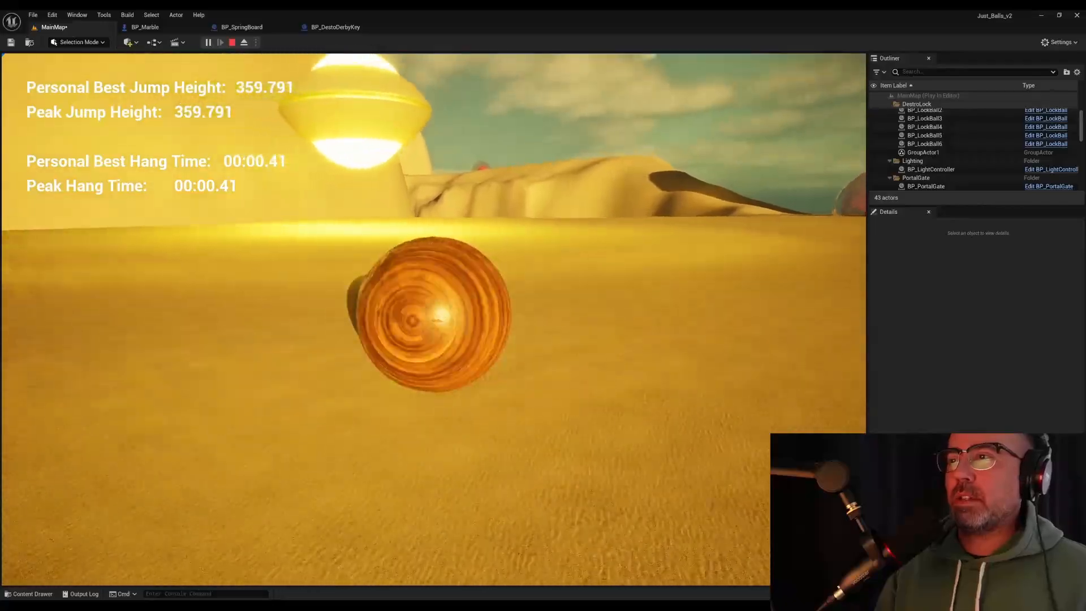
key(Escape)
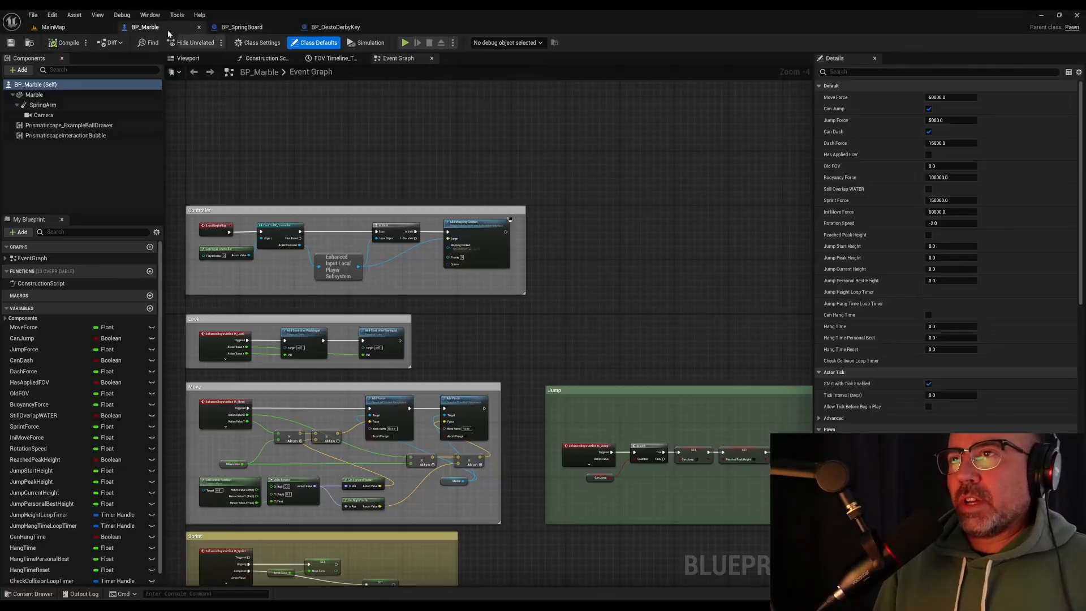
Add an Add Radial Force node targeting SpringBoardBall after Set Material in the BP_SpringBoard event graph, and place the target reference above it
click(145, 26)
click(241, 28)
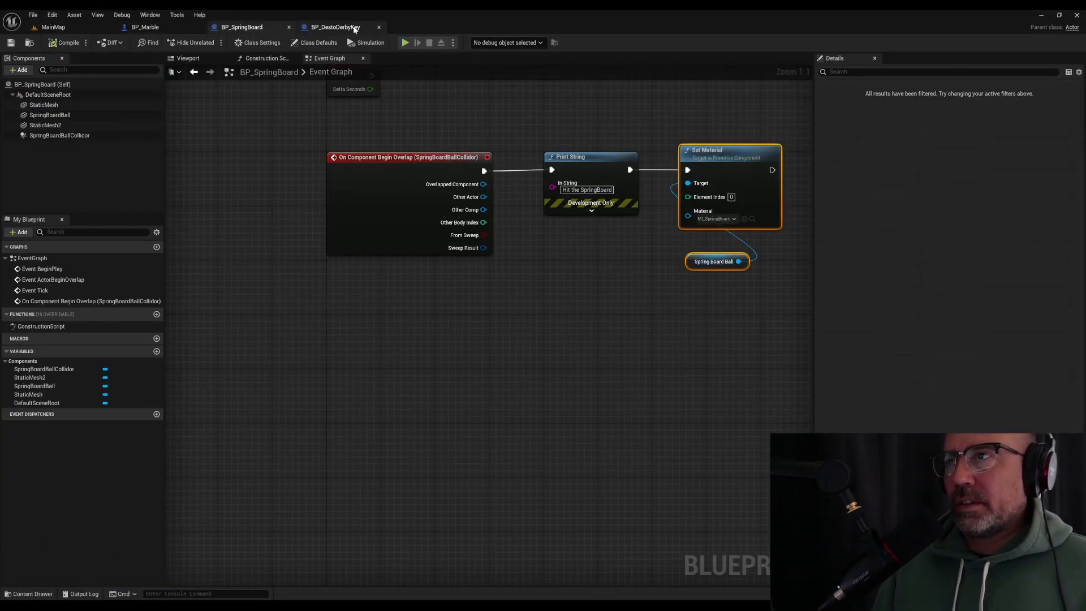
right_drag(590, 114, 197, 162)
drag(373, 224, 496, 221)
text(add radial)
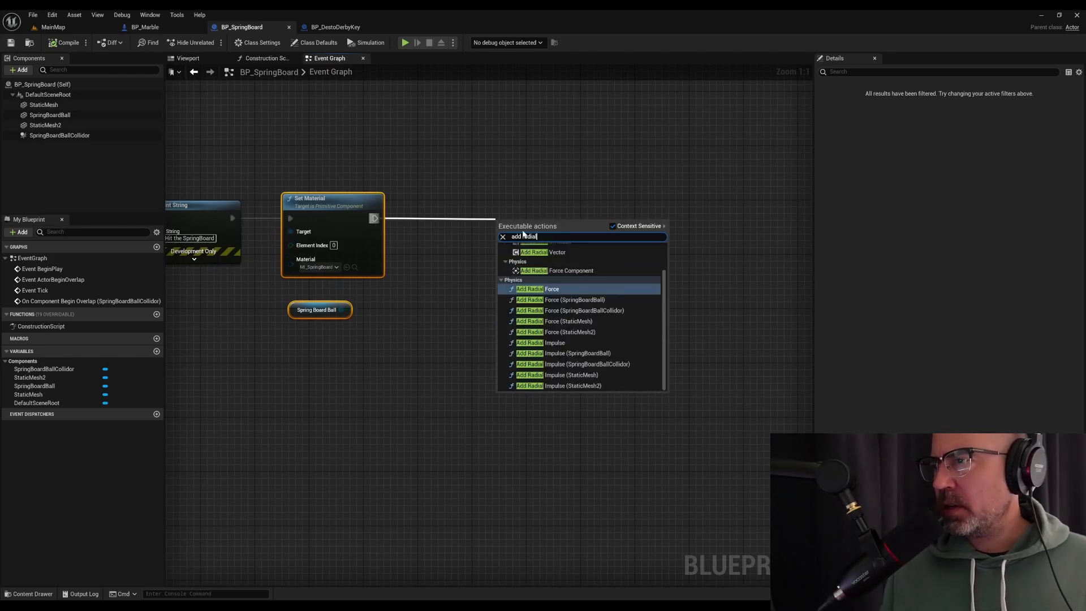
click(591, 300)
drag(525, 227, 512, 206)
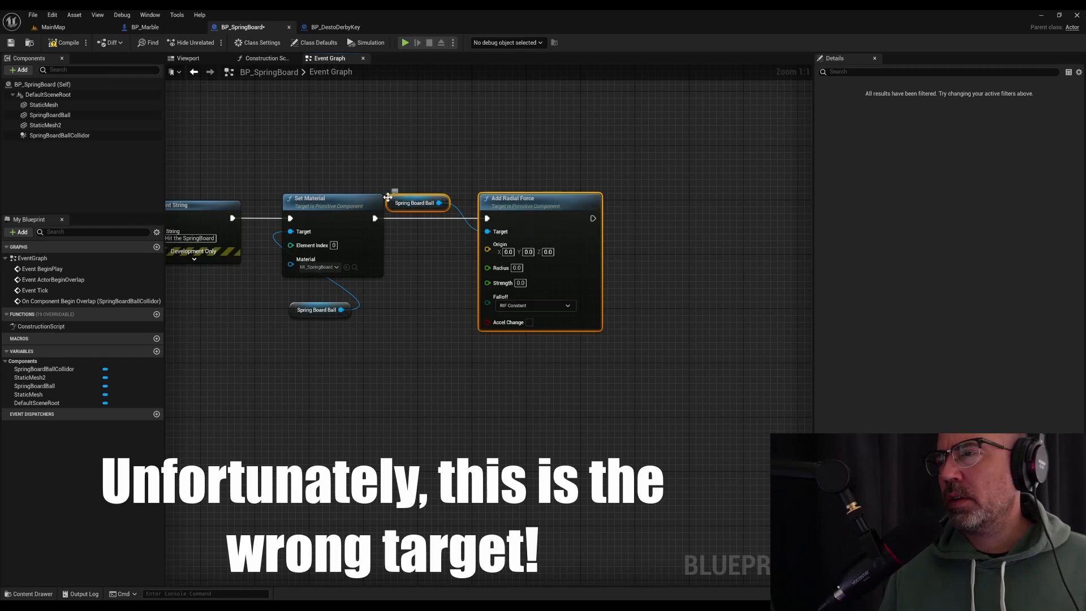
drag(393, 205, 519, 175)
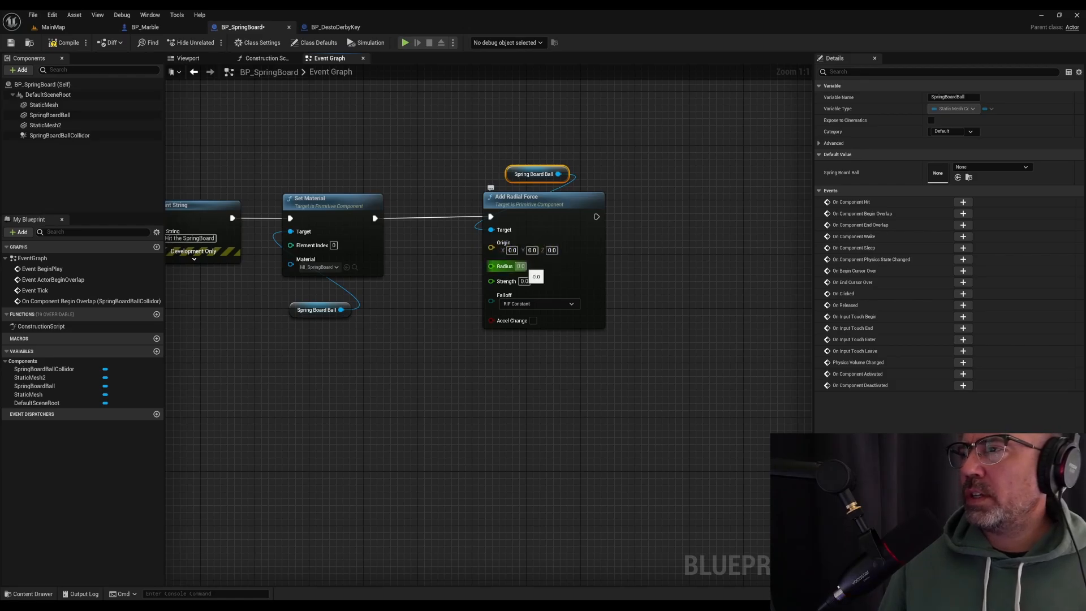
click(554, 202)
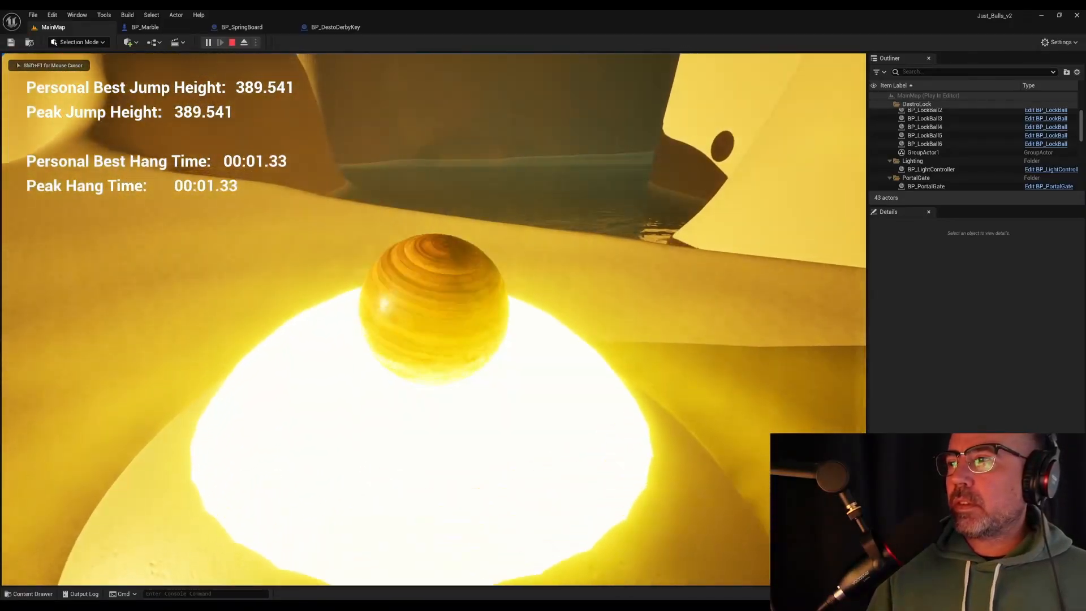
Stop the play test of the springboard in MainMap
key(Escape)
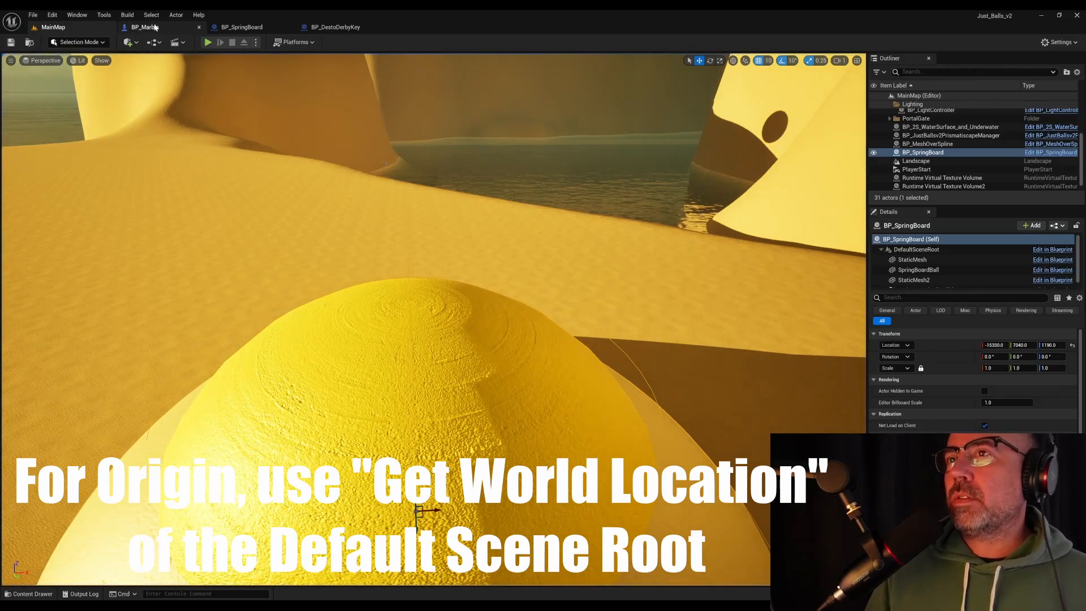
In the BP_SpringBoard event graph, connect Default Scene Root's Get World Location output to the Origin of Add Radial Impulse and compile
click(152, 28)
click(241, 28)
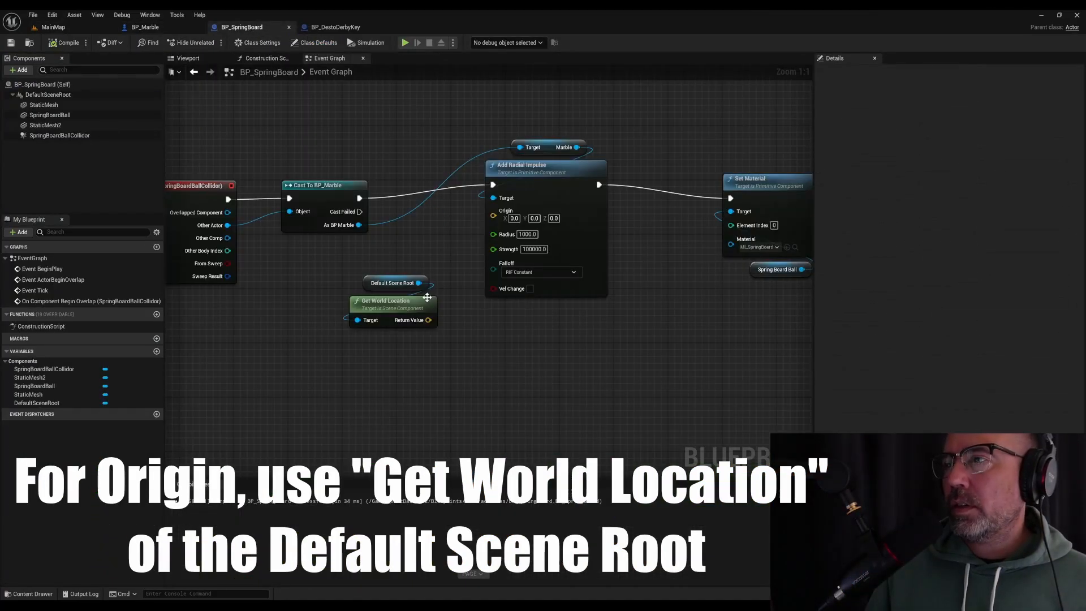
drag(428, 320, 494, 211)
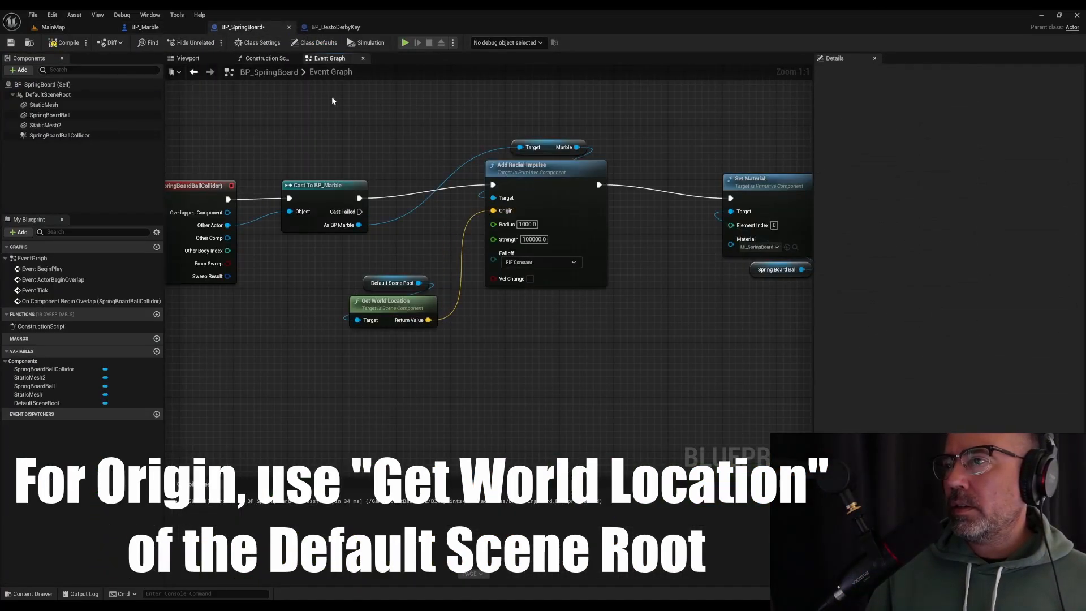
click(83, 30)
click(241, 27)
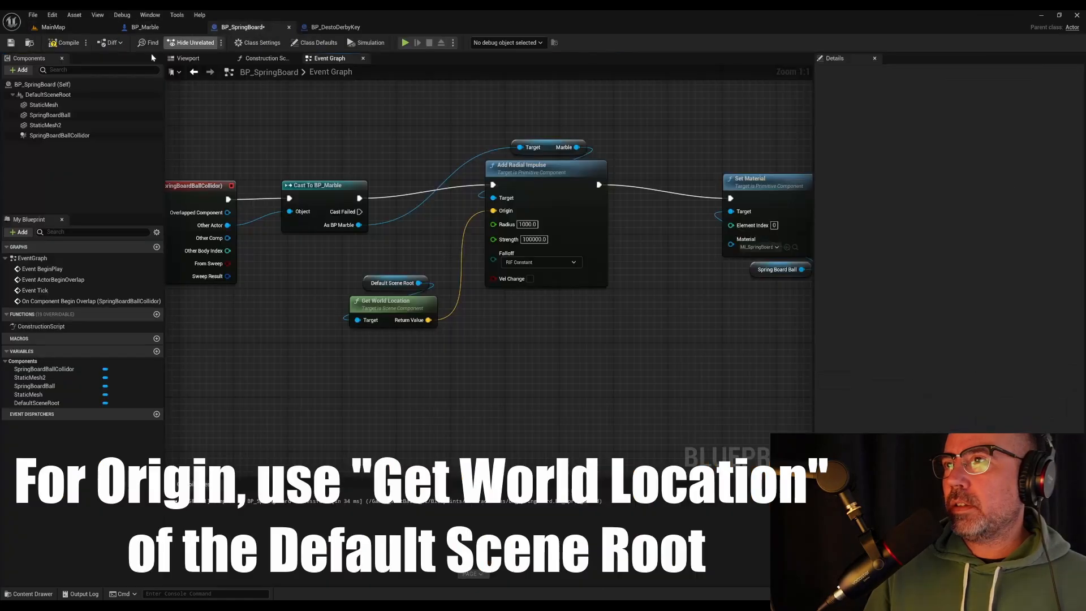
click(69, 42)
Play MainMap and roll the marble onto the springboard to test the launch with the new impulse origin, ending with play stopped
click(53, 27)
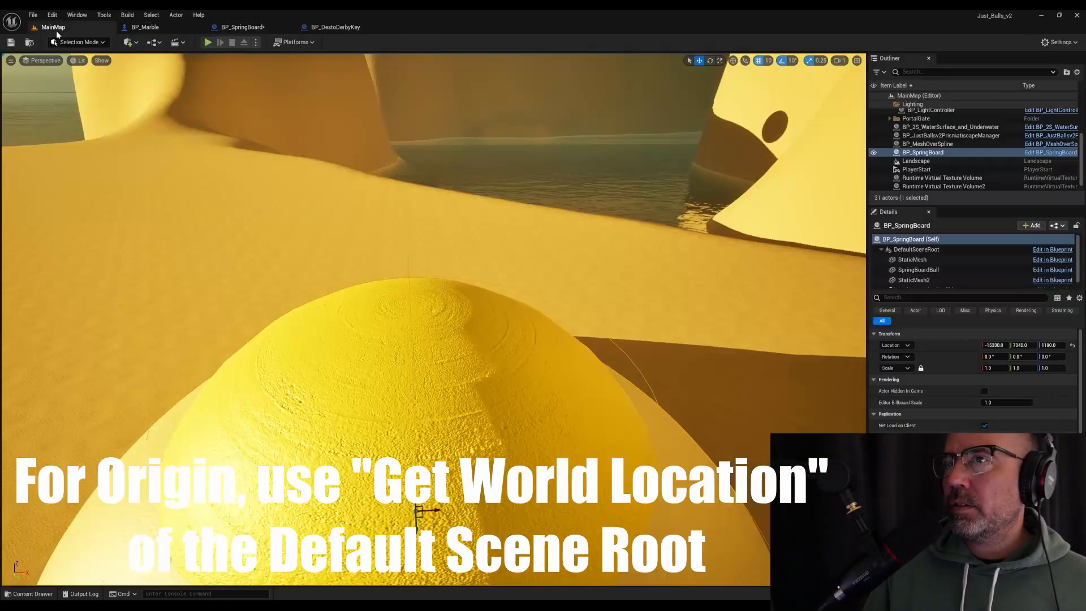
right_drag(276, 134, 373, 136)
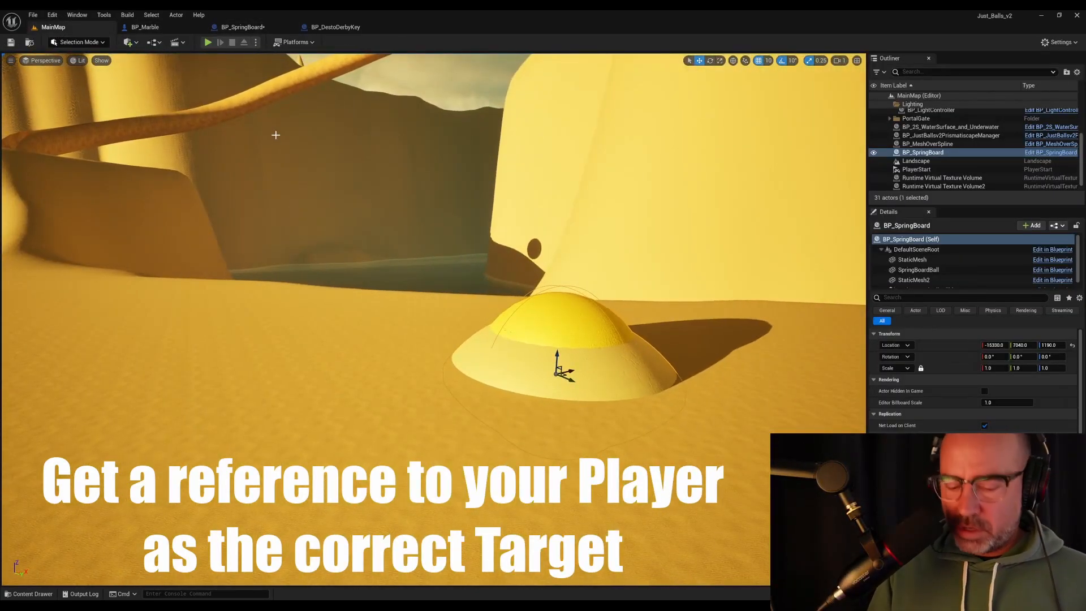
key(alt+p)
click(276, 135)
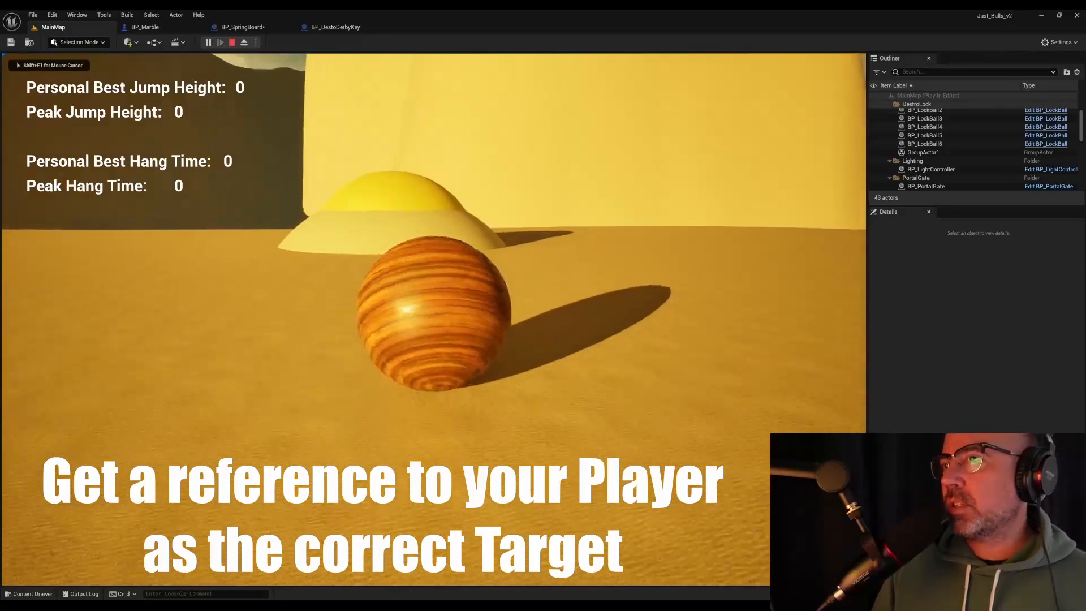
key(w)
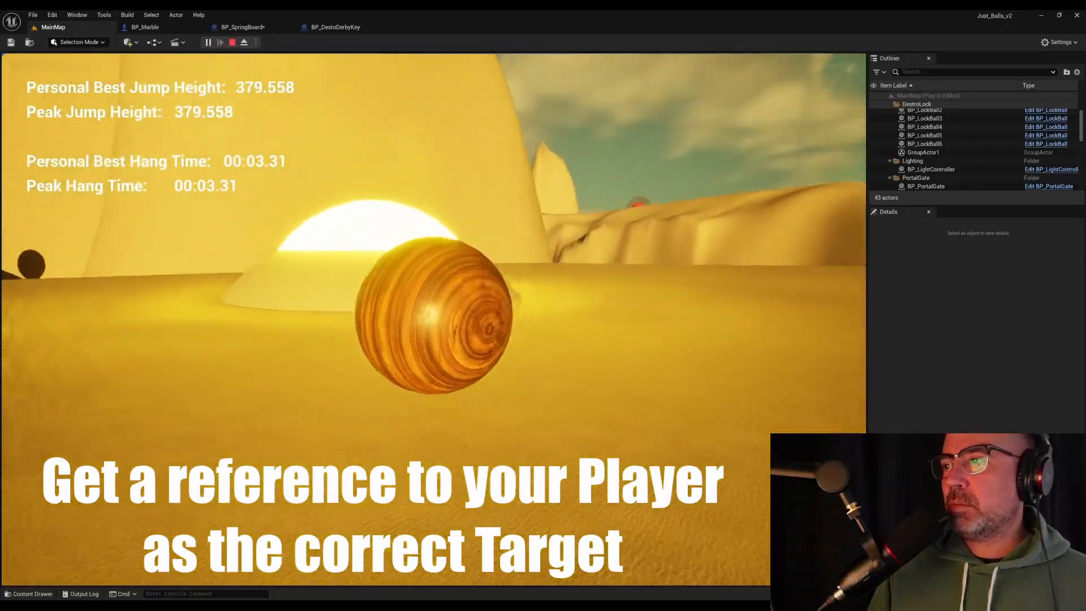
key(w)
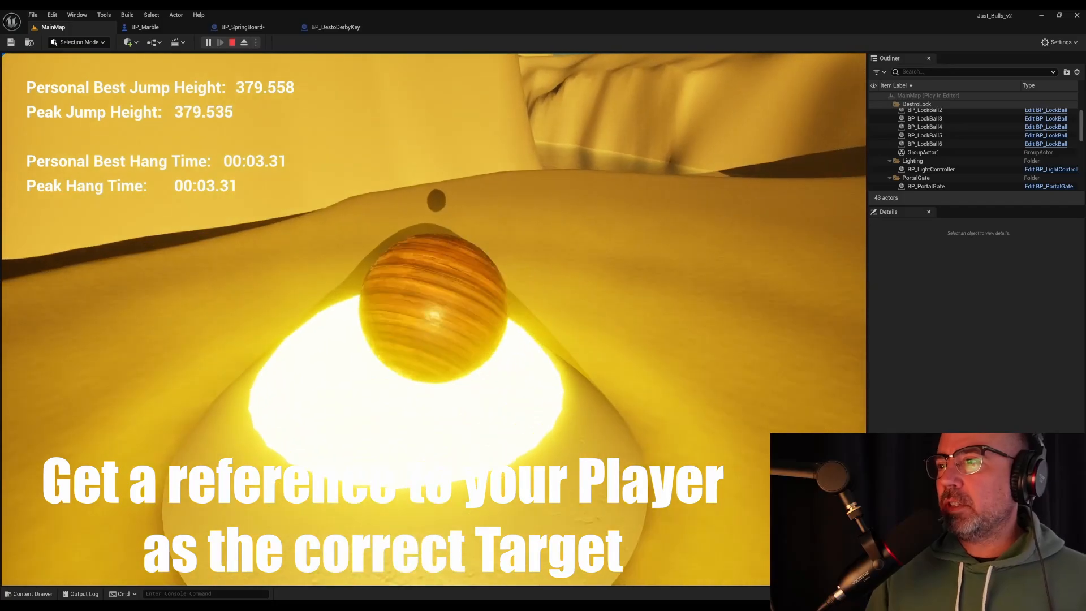
key(Escape)
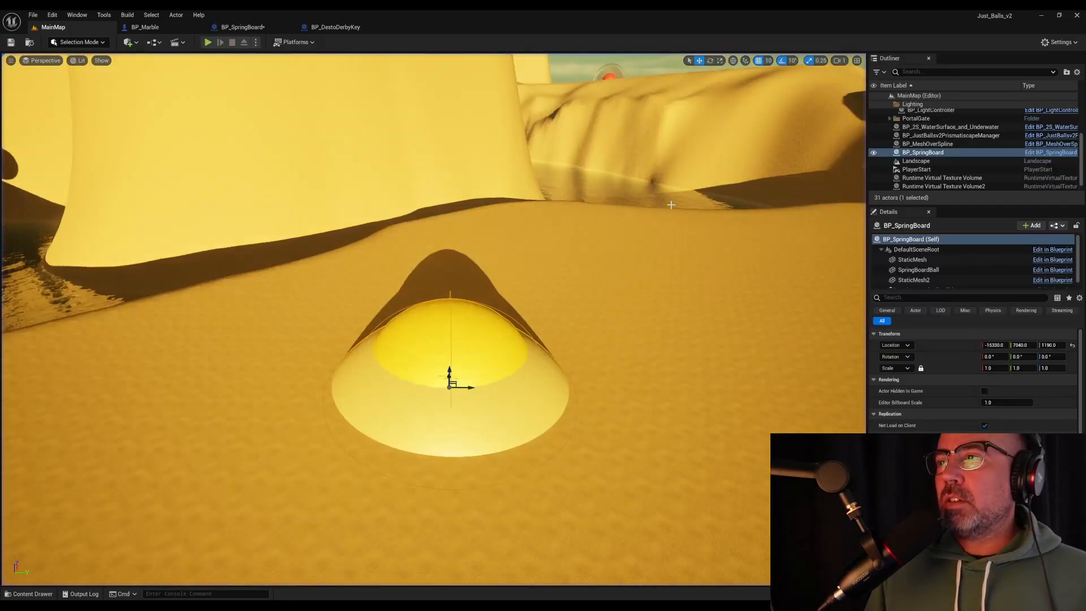
Tidy the BP_SpringBoard event graph by placing the world location nodes below Cast To BP_Marble and the Marble reference above it
click(245, 28)
drag(415, 274, 341, 244)
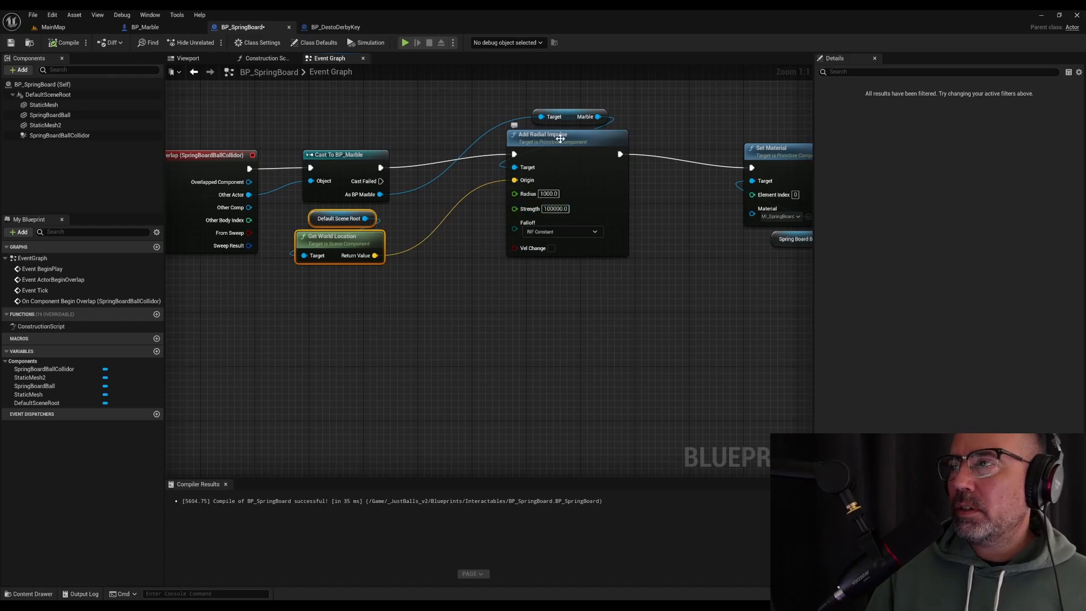
drag(566, 117, 344, 138)
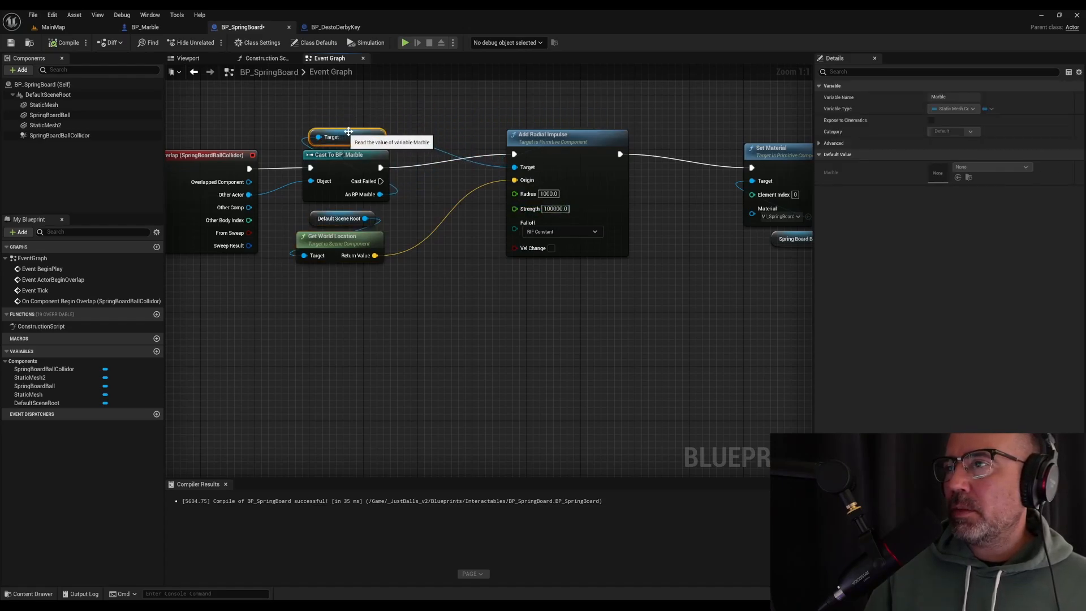
click(493, 225)
right_drag(529, 337, 573, 331)
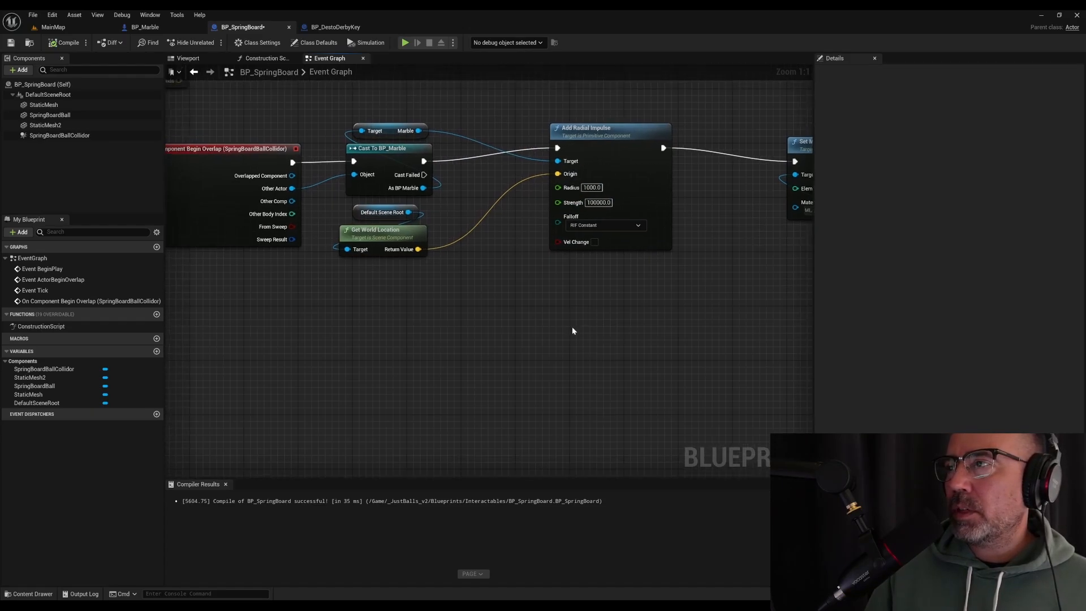
Promote the Strength input of Add Radial Impulse to a variable named RadialImpulseStrength and place its node below the graph's main row
right_click(575, 204)
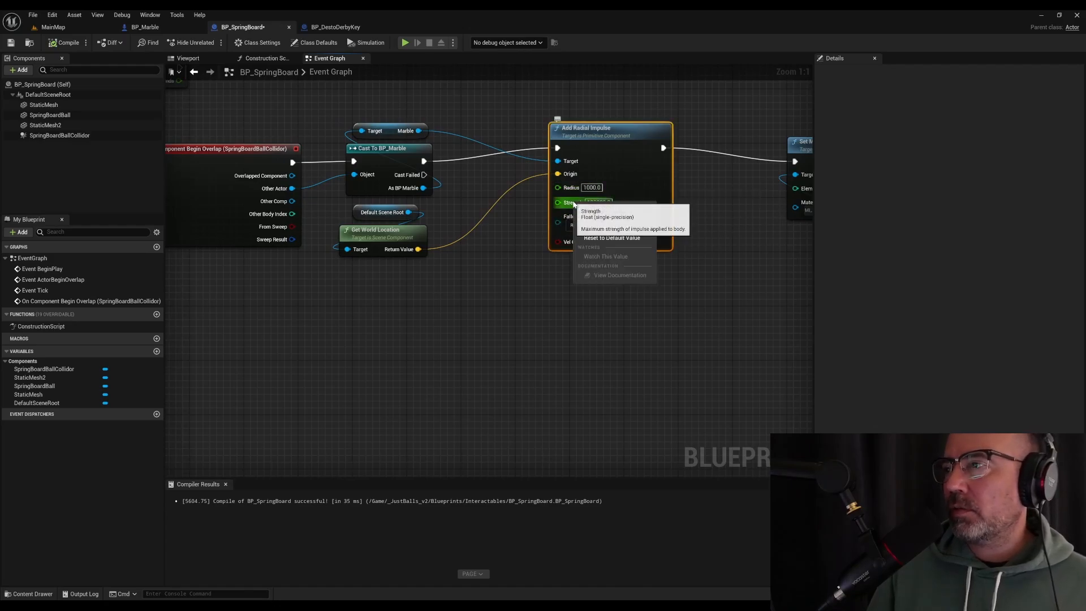
click(614, 231)
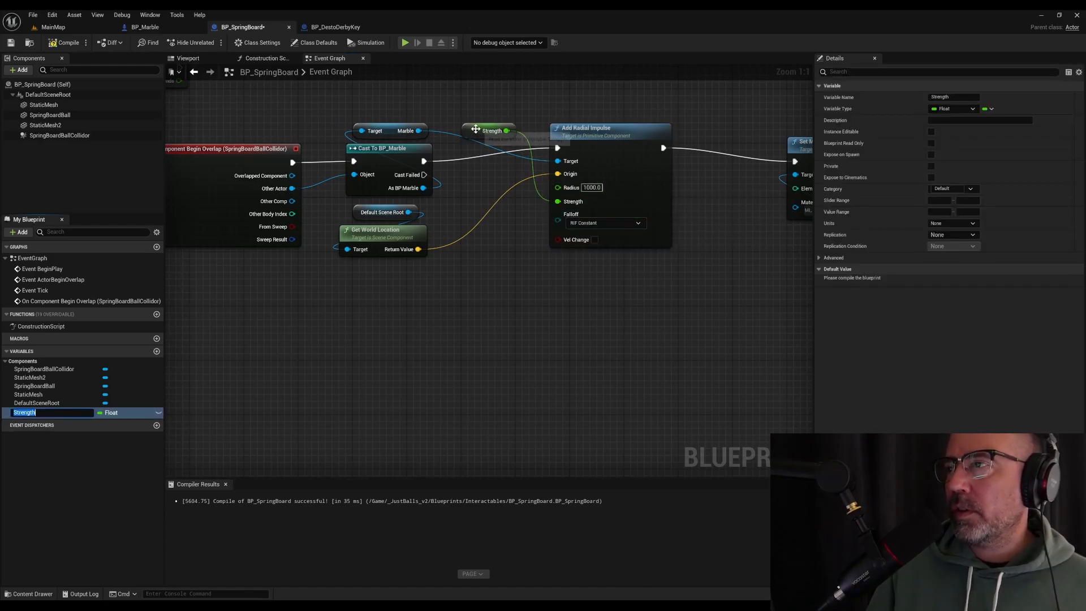
drag(490, 130, 449, 321)
click(29, 414)
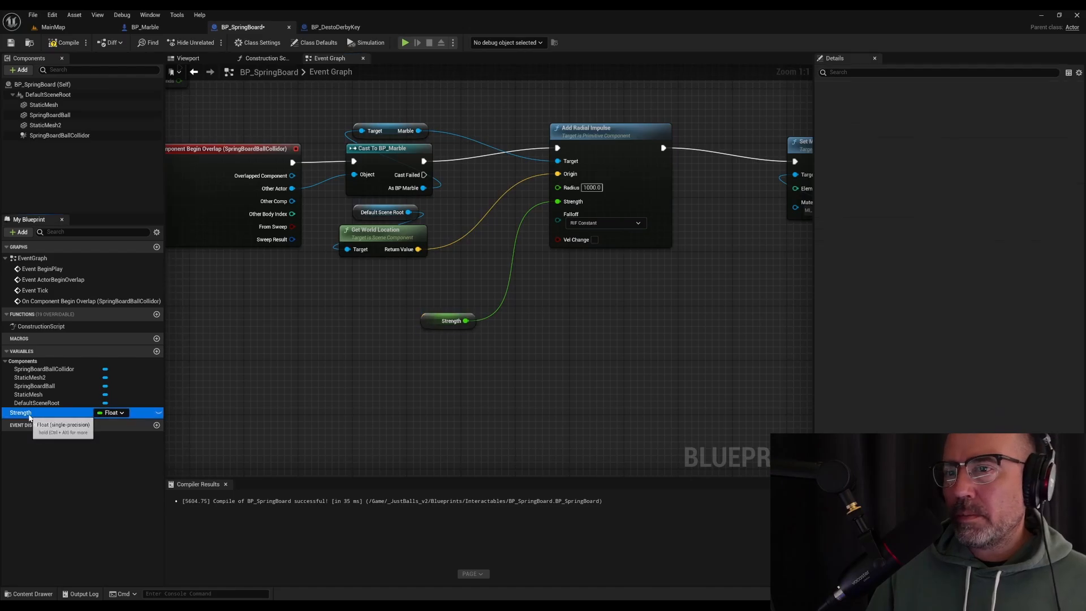
click(27, 414)
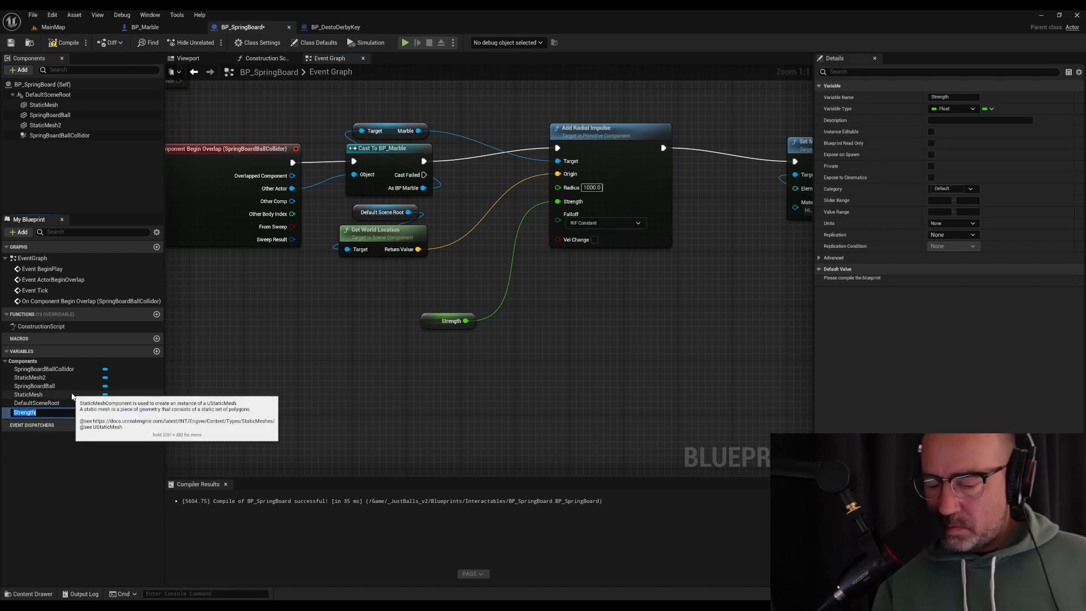
text(RadialImpulse)
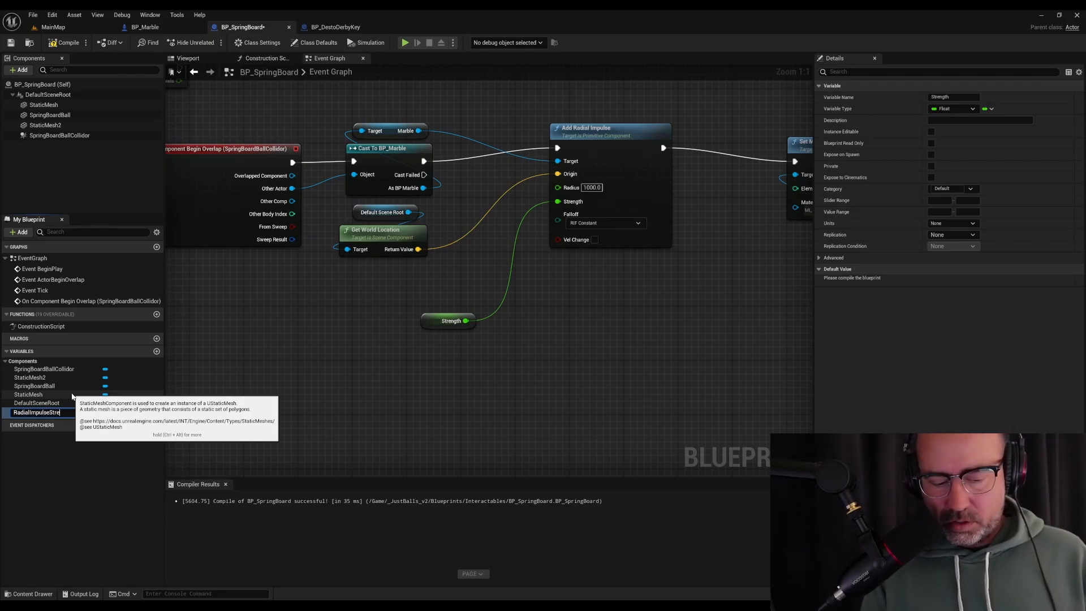
key(Return)
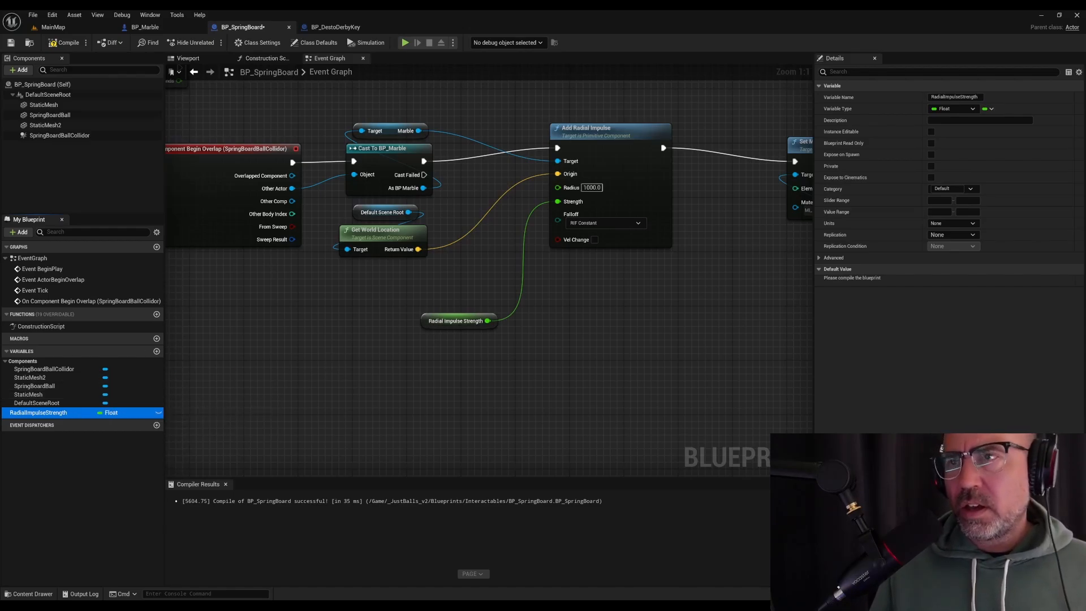
Compile BP_SpringBoard and set the default value of RadialImpulseStrength to 1500000
click(64, 42)
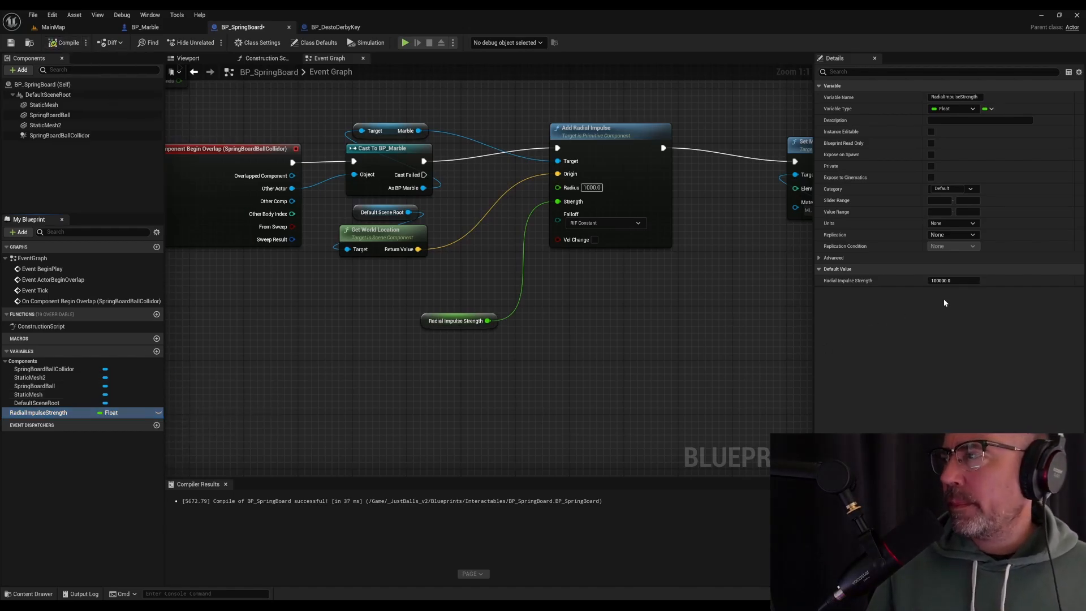
click(449, 320)
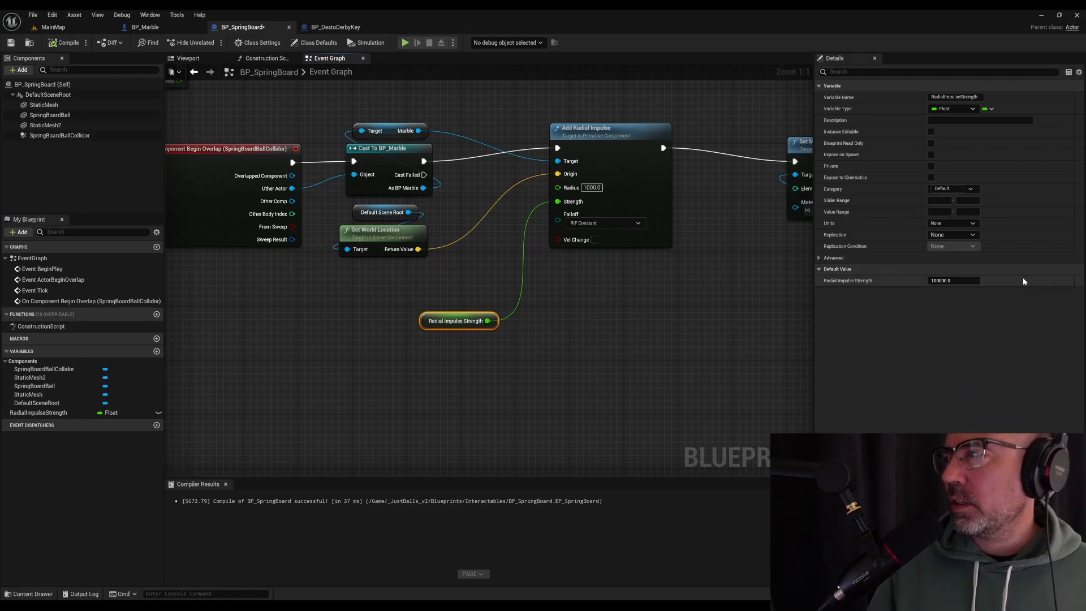
click(961, 280)
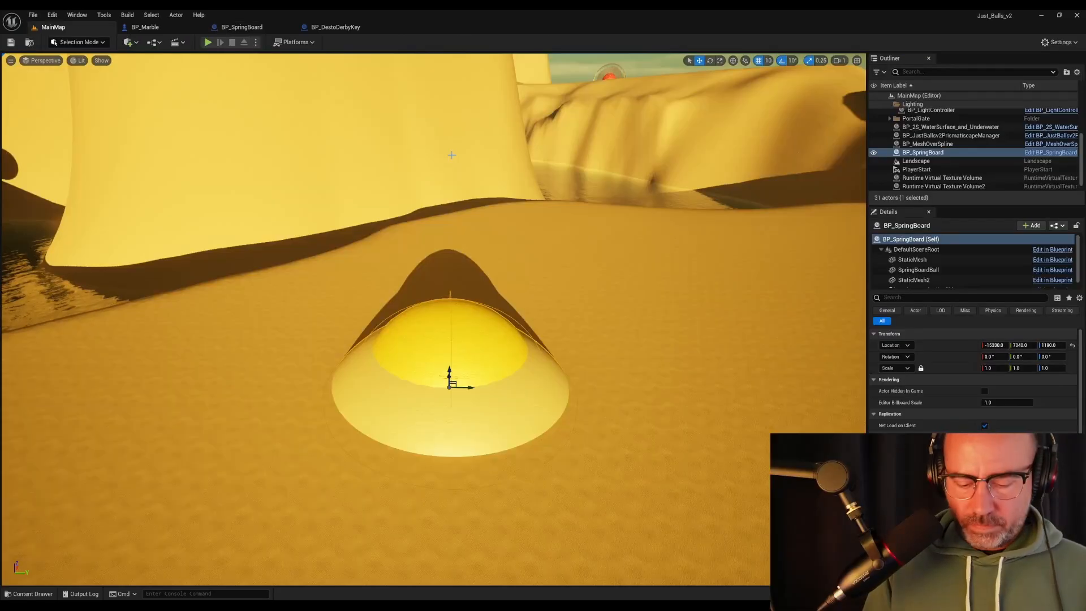
Play MainMap and bounce the marble on the springboard repeatedly to test the stronger impulse, ending with play stopped
key(alt+p)
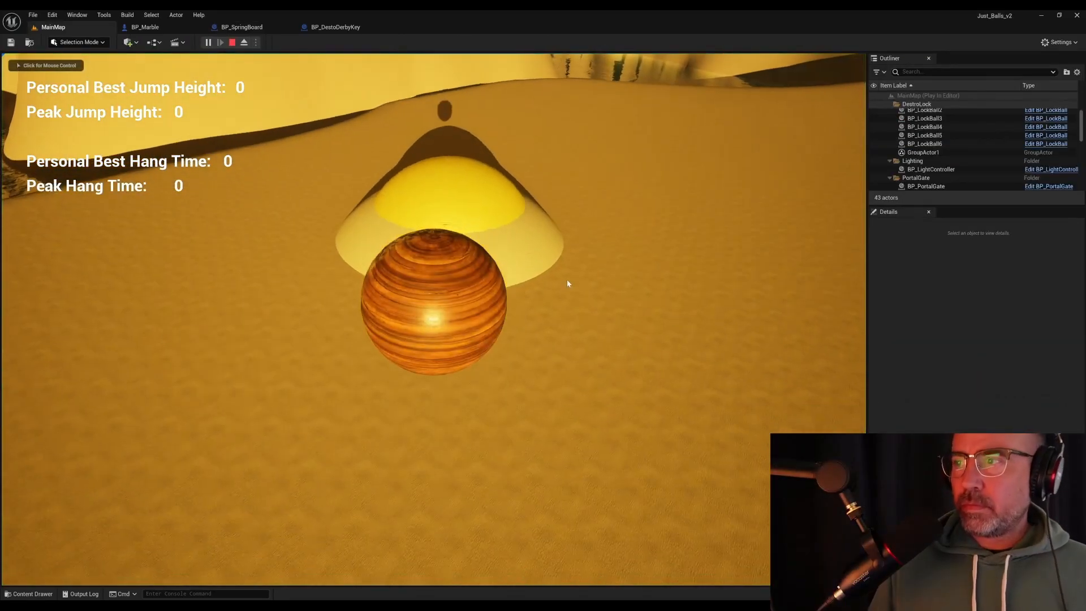
key(w)
key(space)
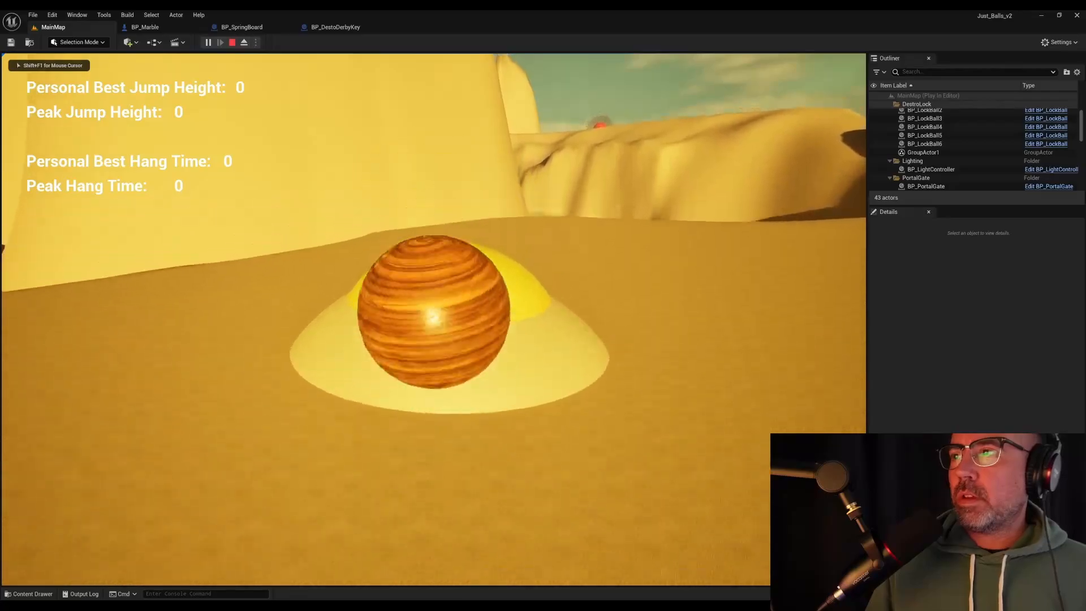
key(w)
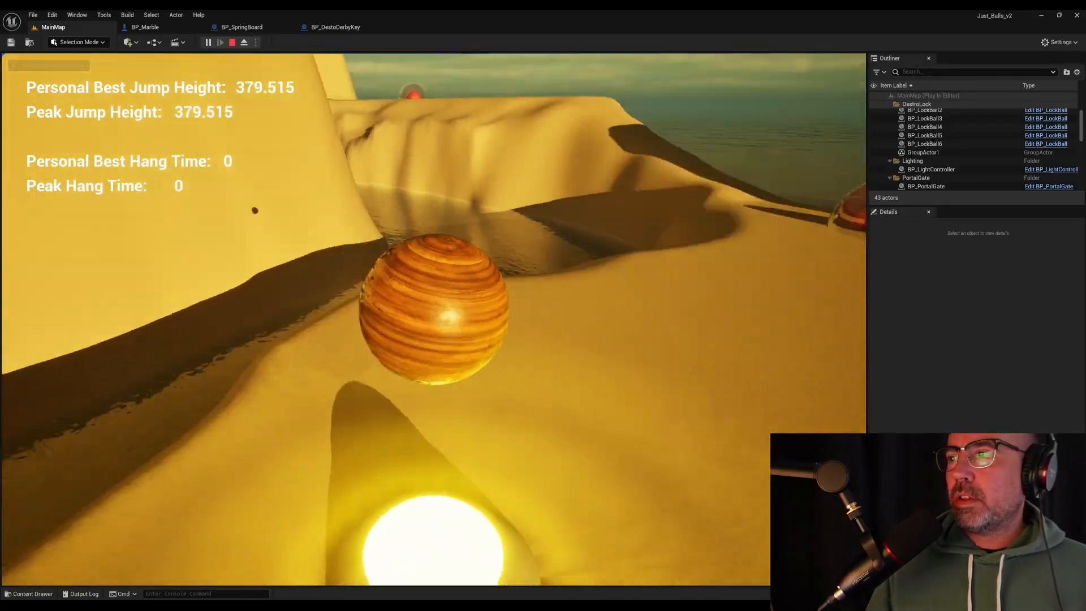
key(w)
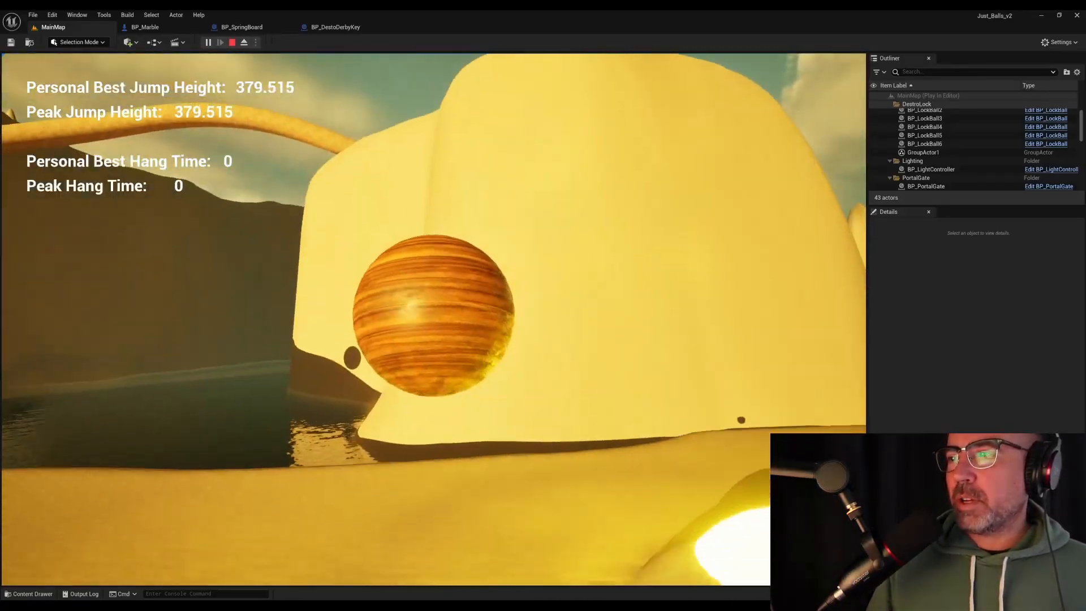
key(w)
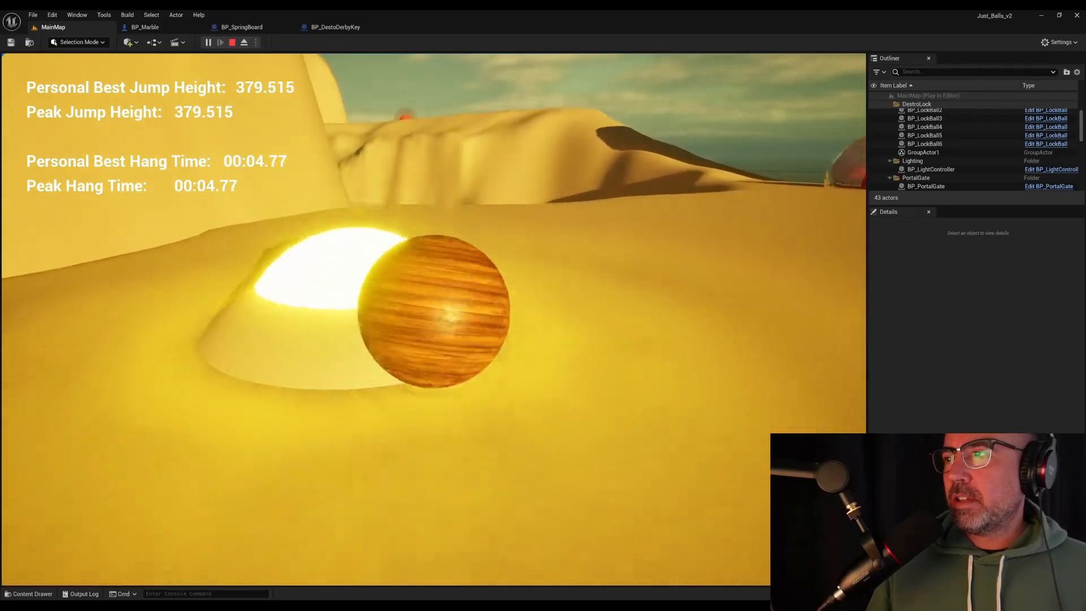
key(w)
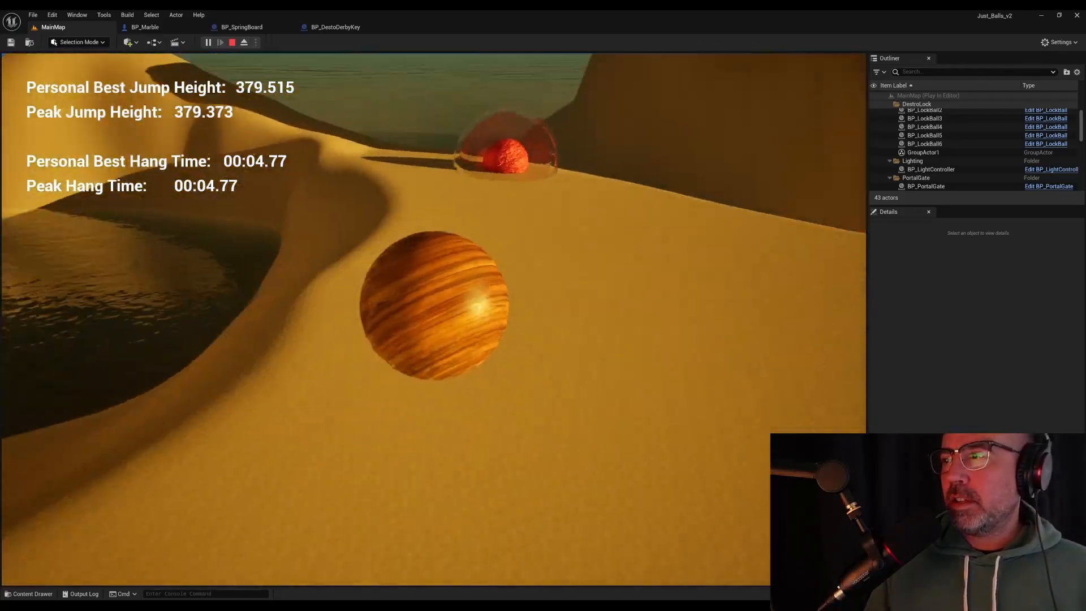
key(s)
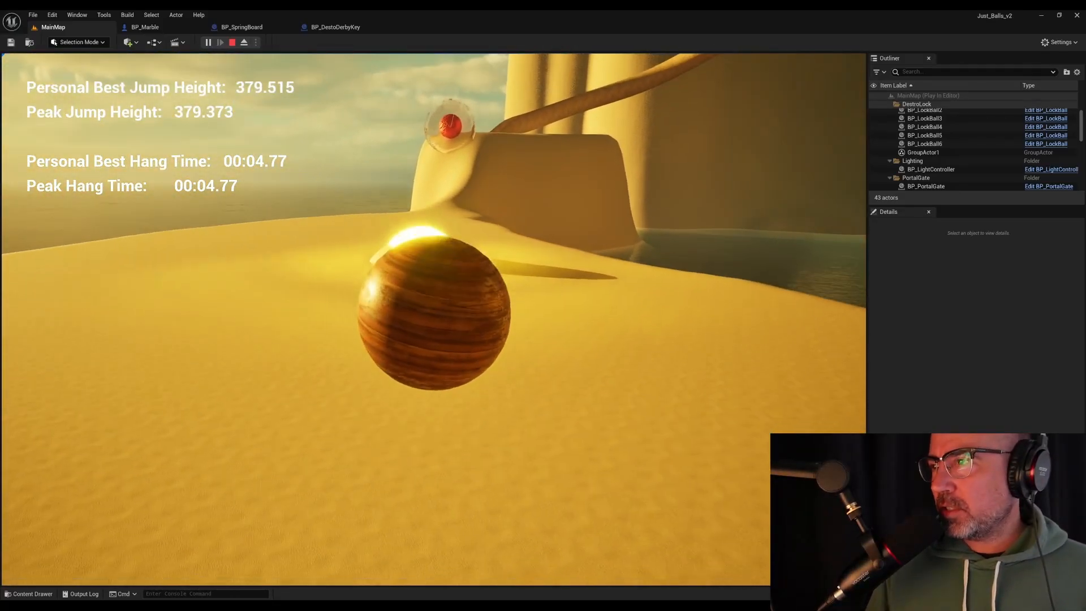
key(w)
key(space)
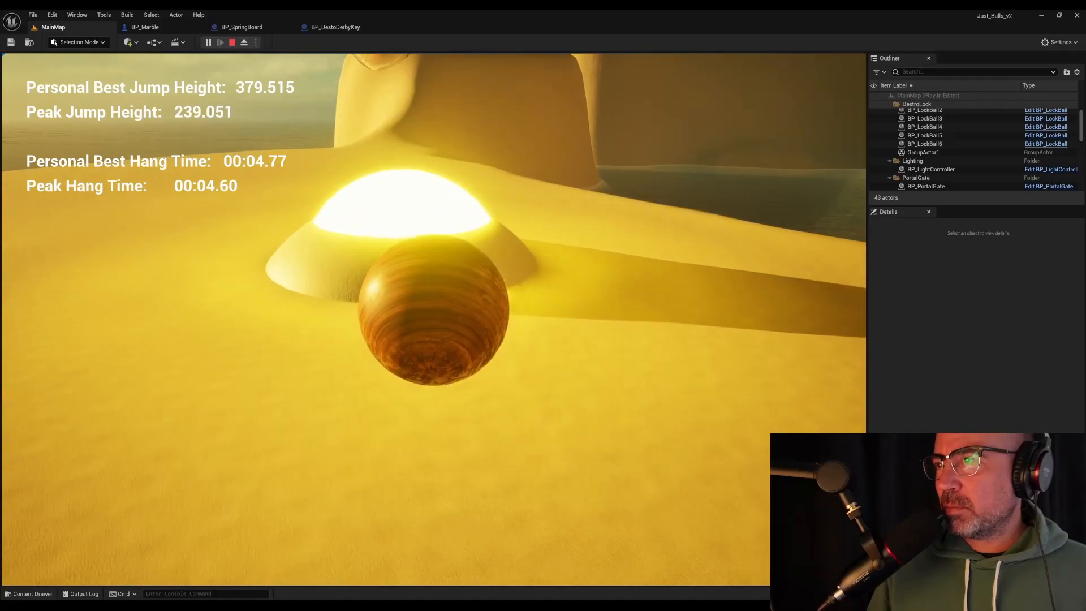
key(w)
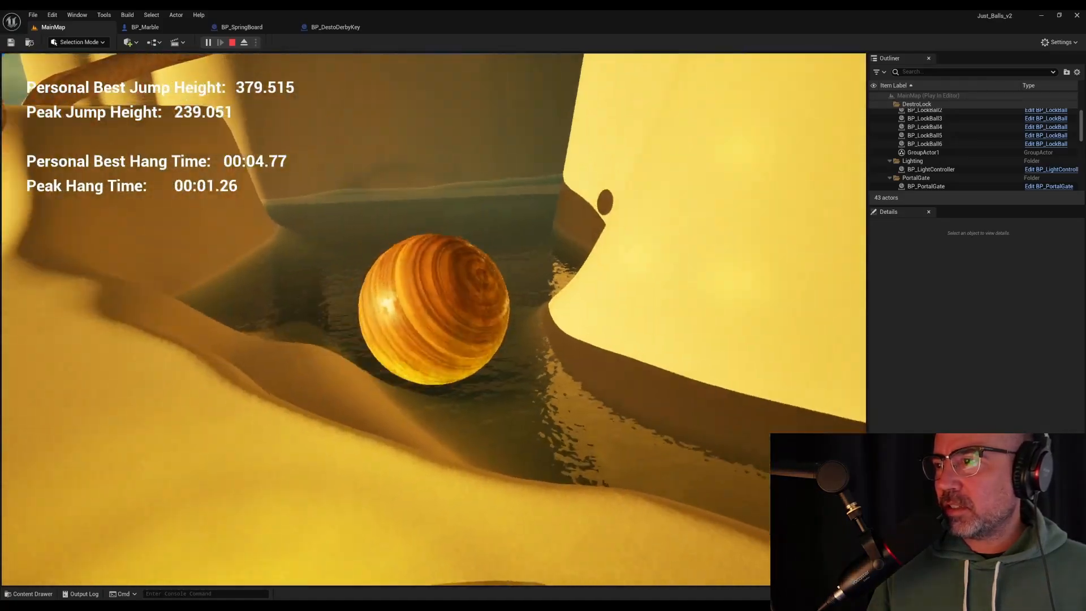
key(Escape)
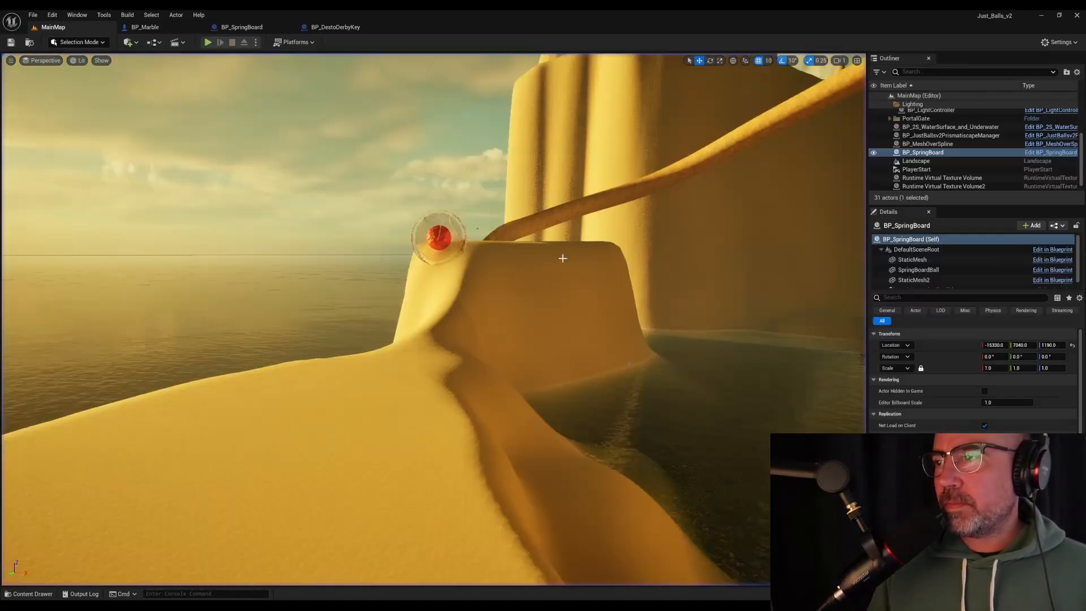
Add three more springboards to MainMap, moving BP_SpringBoard4 to about -18000, 16690, 4680
key(f)
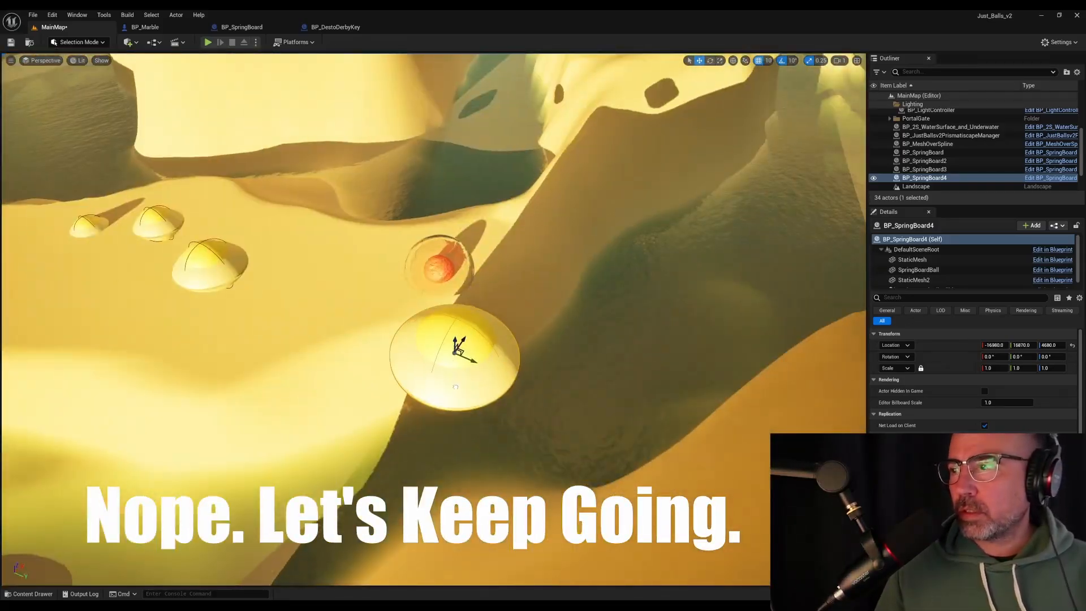
drag(473, 357, 316, 425)
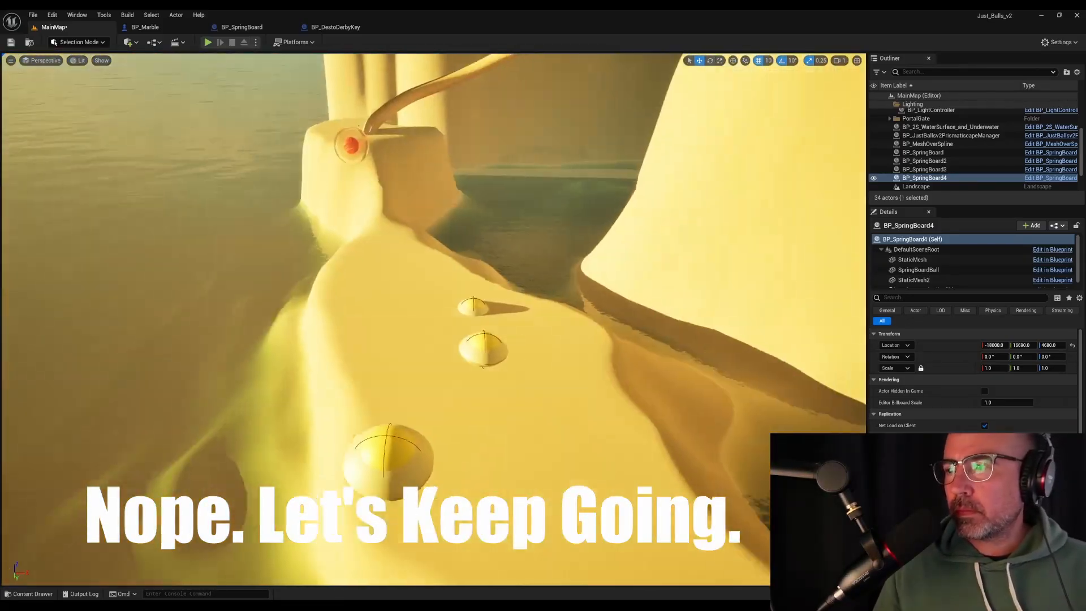
Play MainMap to test launching the marble with the additional springboards
key(alt+p)
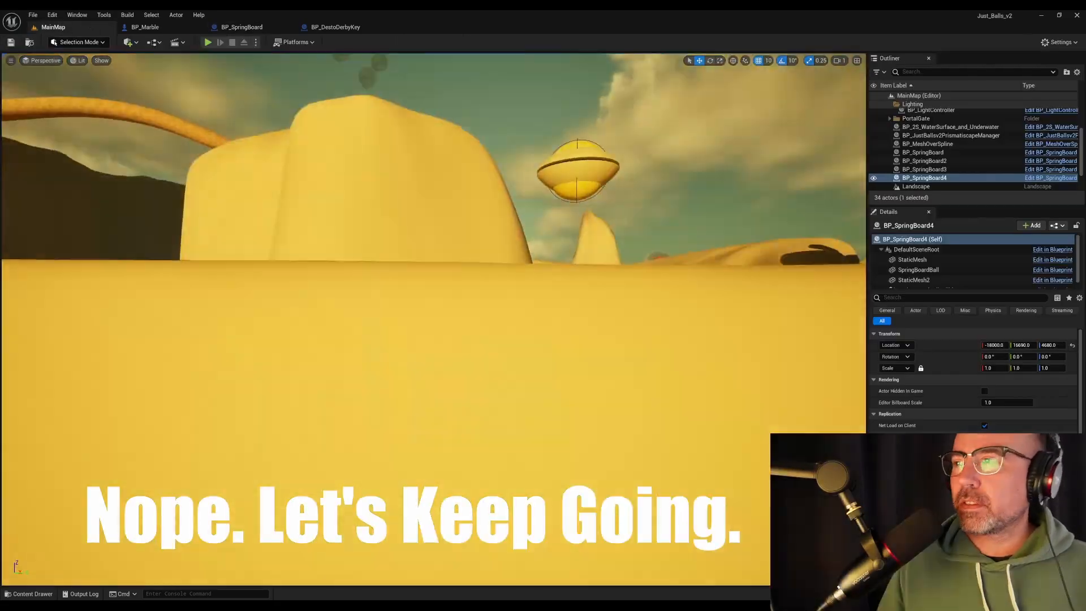
key(alt+p)
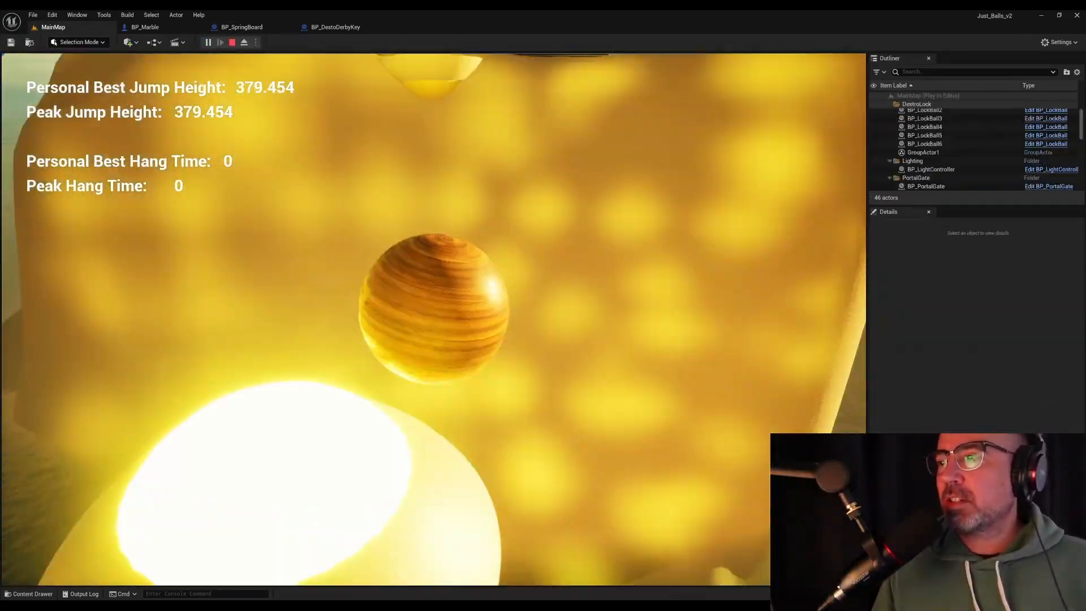